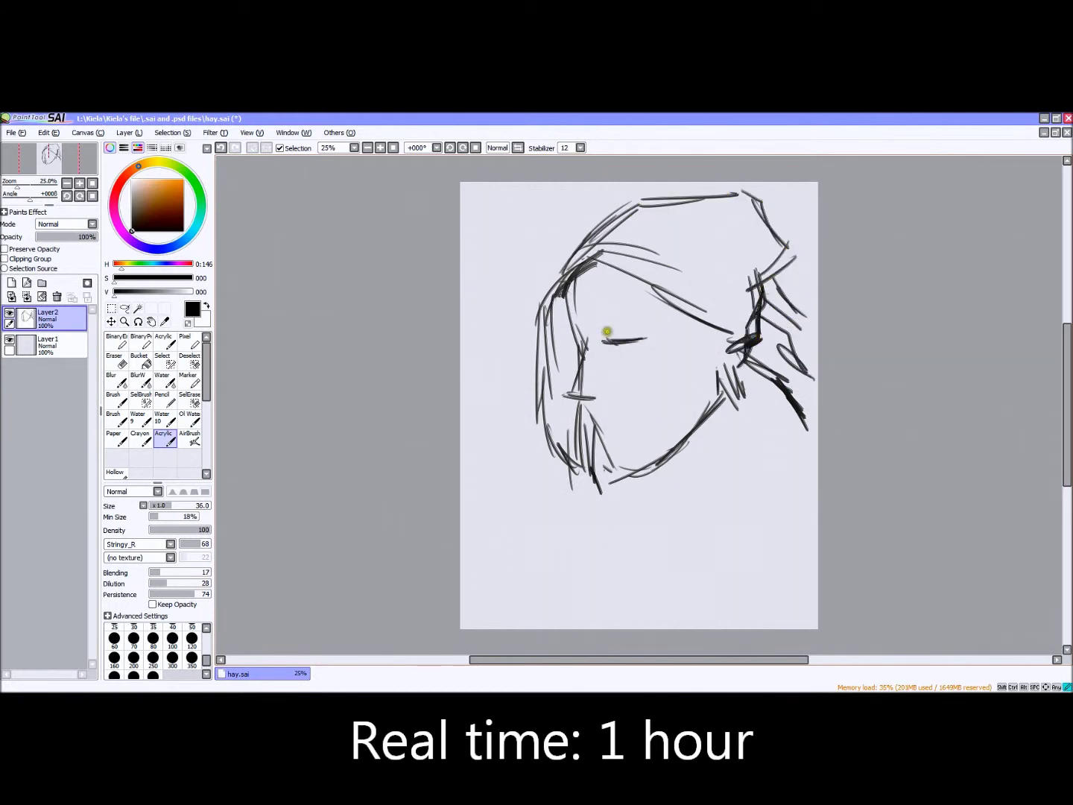
Sketch the profile's facial features, hair ends, scarf folds and shoulder outline in black with the Acrylic brush.
mouse_move(589, 418)
mouse_down()
mouse_move(641, 403)
mouse_move(609, 454)
mouse_up()
key(ctrl+z)
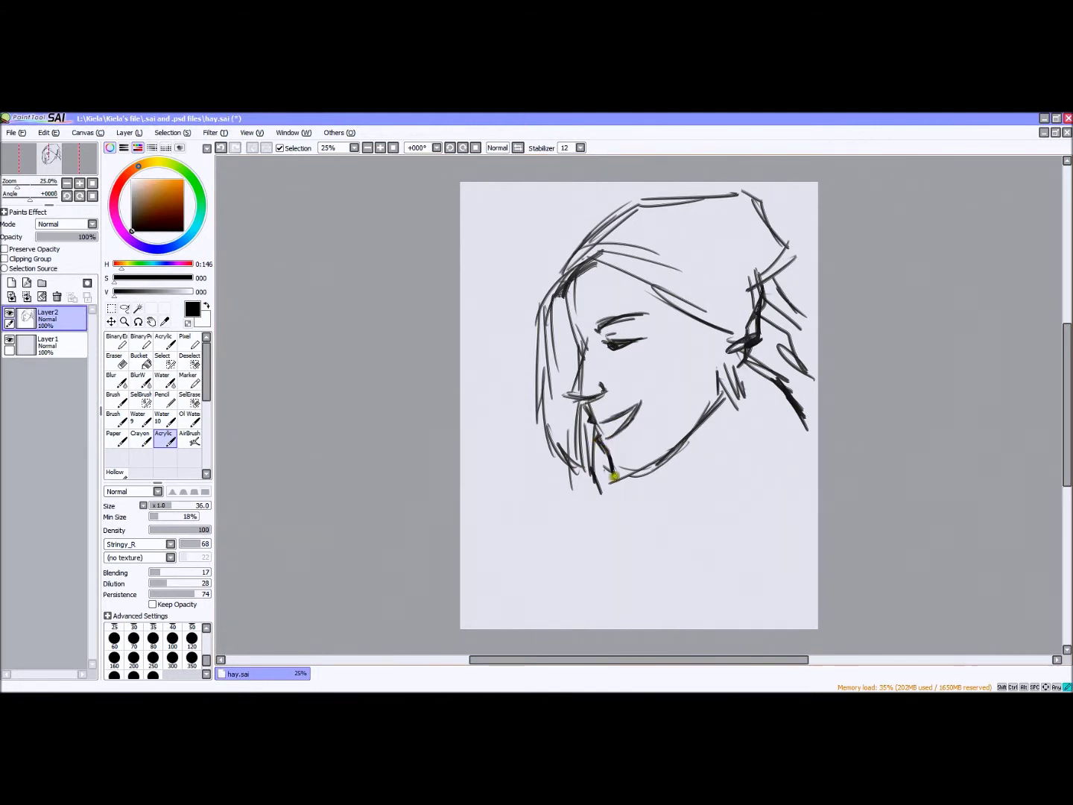
mouse_move(562, 493)
mouse_down()
mouse_move(569, 463)
mouse_move(533, 477)
mouse_up()
drag(633, 293, 715, 333)
mouse_move(756, 434)
mouse_down()
mouse_move(645, 558)
mouse_move(733, 481)
mouse_move(712, 552)
mouse_move(762, 483)
mouse_up()
mouse_move(788, 402)
mouse_down()
mouse_move(763, 491)
mouse_move(827, 542)
mouse_up()
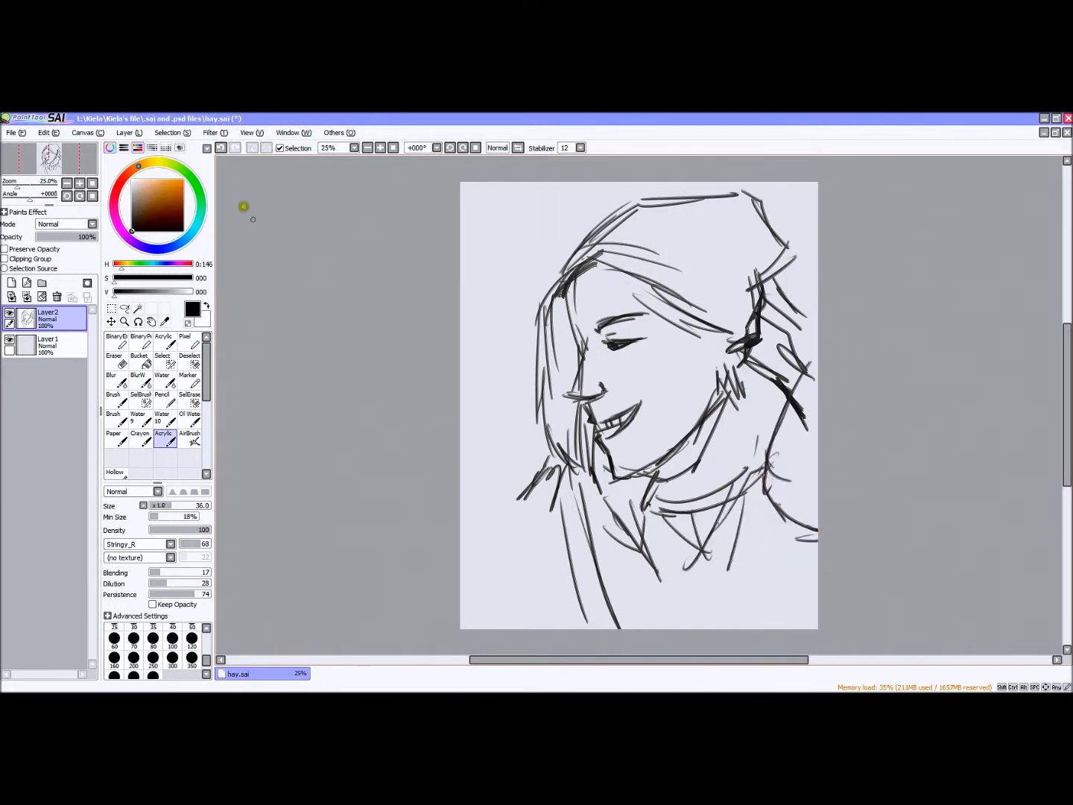
key(ctrl+z)
key(ctrl+z)
Paint the hat solid black with a larger brush and adjust the sketch's placement with a free transform.
click(191, 658)
mouse_move(596, 245)
mouse_down()
mouse_move(737, 237)
mouse_move(670, 210)
mouse_move(715, 254)
mouse_up()
key(ctrl+t)
drag(518, 630, 521, 634)
key(Return)
Add a new layer and block in grey strokes on Layer1 for the front hair and the back of the shoulder.
click(11, 283)
click(48, 371)
drag(552, 313, 563, 417)
drag(548, 283, 558, 373)
drag(789, 413, 753, 581)
Try to paint a near-white highlight over the cheek beside the jaw.
click(191, 292)
drag(711, 335, 685, 439)
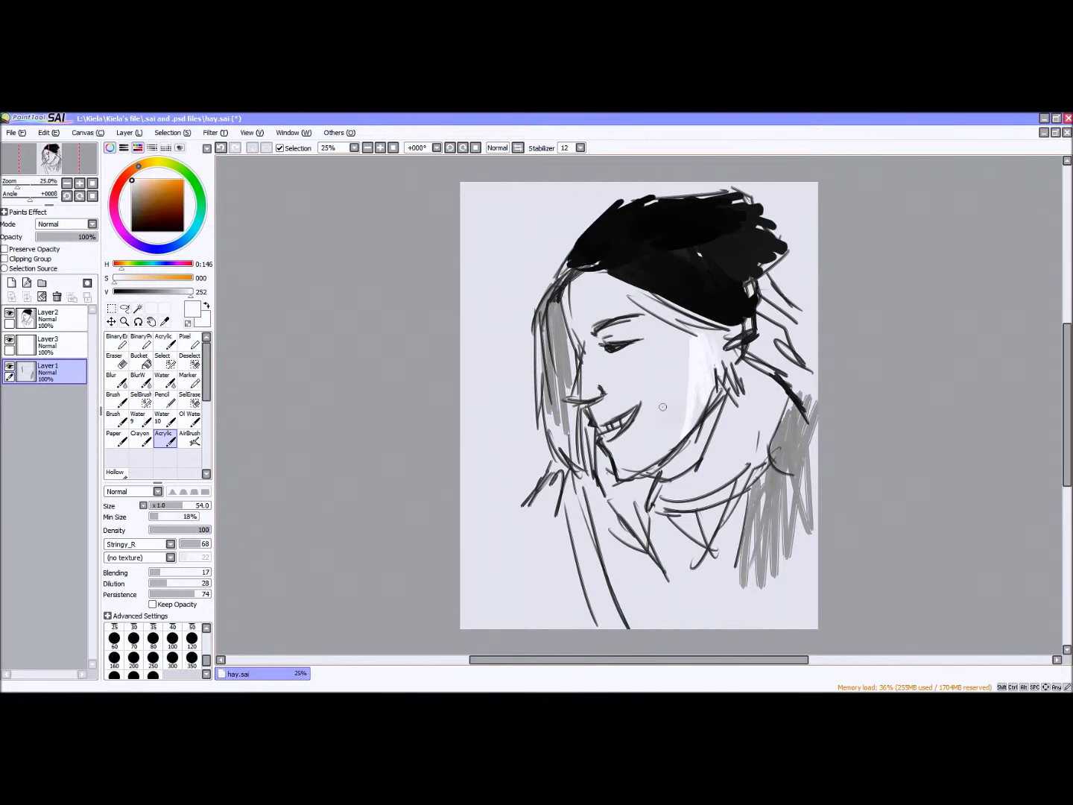
click(130, 183)
key(ctrl+z)
key(ctrl+z)
click(131, 183)
drag(681, 432, 687, 309)
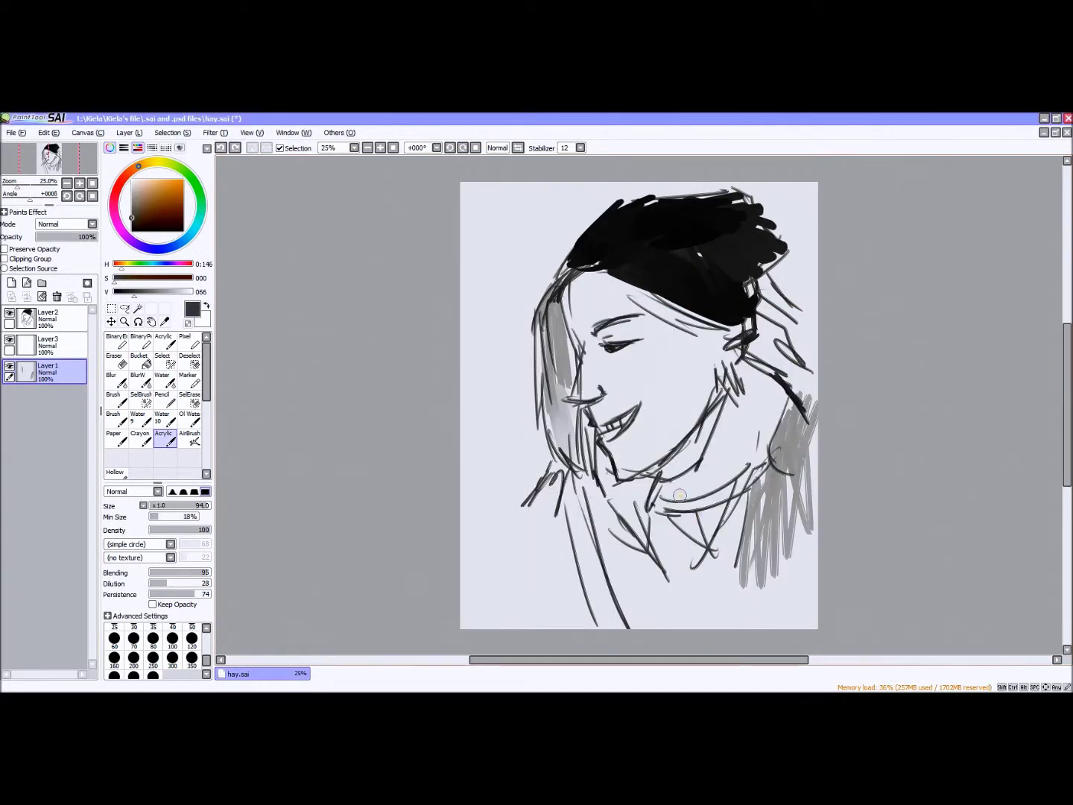
Shade the front hair, chin and jaw with greys sampled from the drawing.
drag(574, 385, 554, 353)
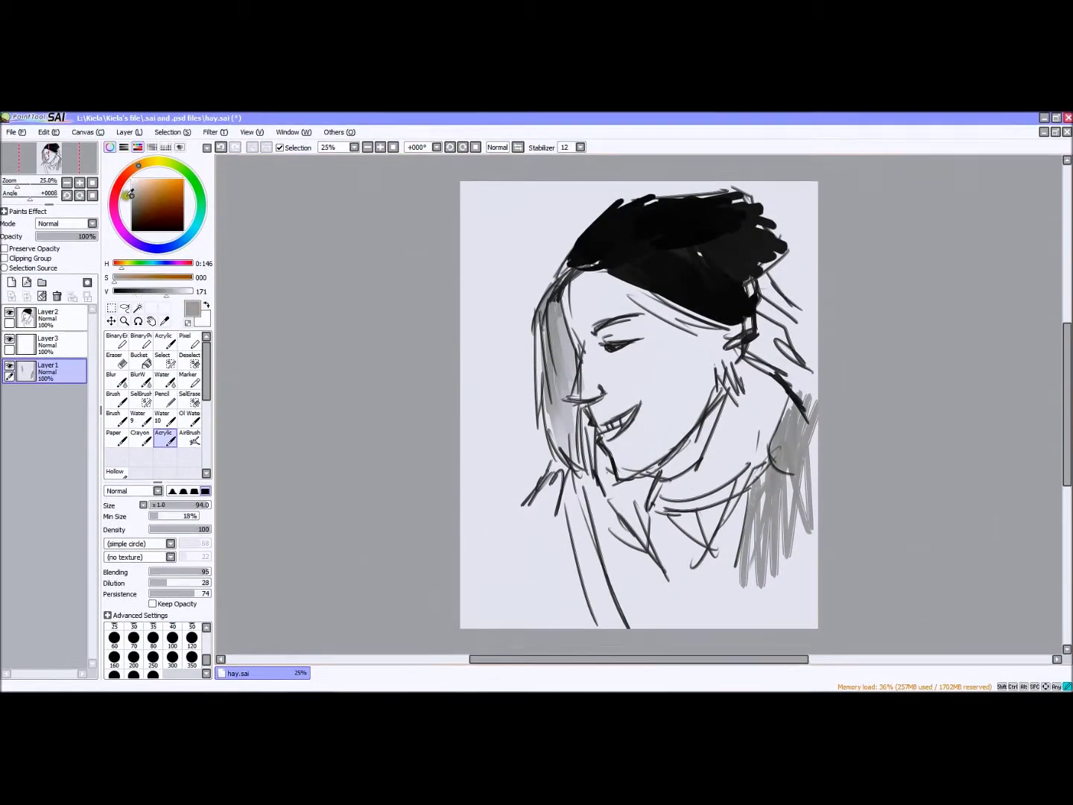
alt+click(600, 462)
alt+click(619, 454)
drag(619, 447, 648, 466)
alt+click(613, 409)
mouse_move(614, 409)
mouse_down()
mouse_move(582, 335)
mouse_move(730, 312)
mouse_move(687, 412)
mouse_move(732, 366)
mouse_move(638, 506)
mouse_up()
Block in the scarf with dark grey and the shirt area and scarf edge with sampled mid greys.
alt+click(733, 324)
mouse_move(781, 387)
mouse_down()
mouse_move(618, 485)
mouse_move(628, 554)
mouse_up()
alt+click(735, 514)
drag(735, 513, 656, 567)
mouse_move(798, 403)
mouse_down()
mouse_move(748, 322)
mouse_move(780, 354)
mouse_move(781, 409)
mouse_up()
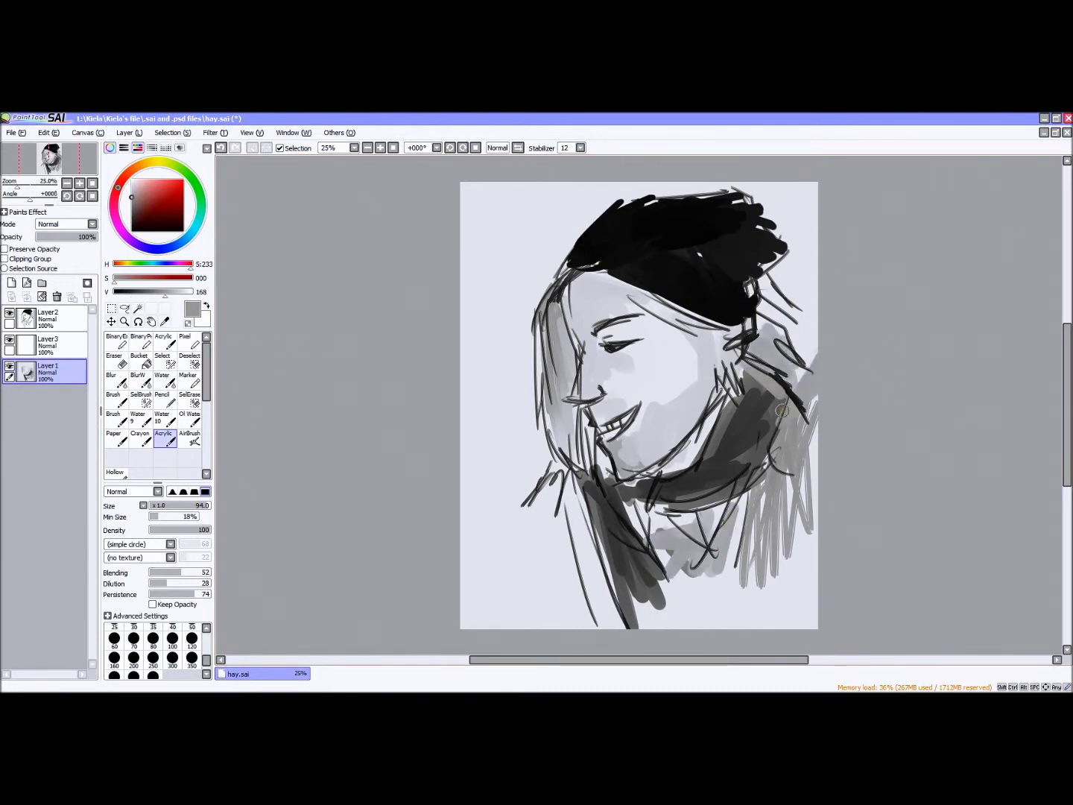
Merge all layers into one and work the grey shading under the jaw, setting the brush blending to 88.
click(129, 132)
click(149, 291)
scroll(637, 416, up, 1)
key(bracketleft)
drag(650, 479, 722, 443)
click(204, 572)
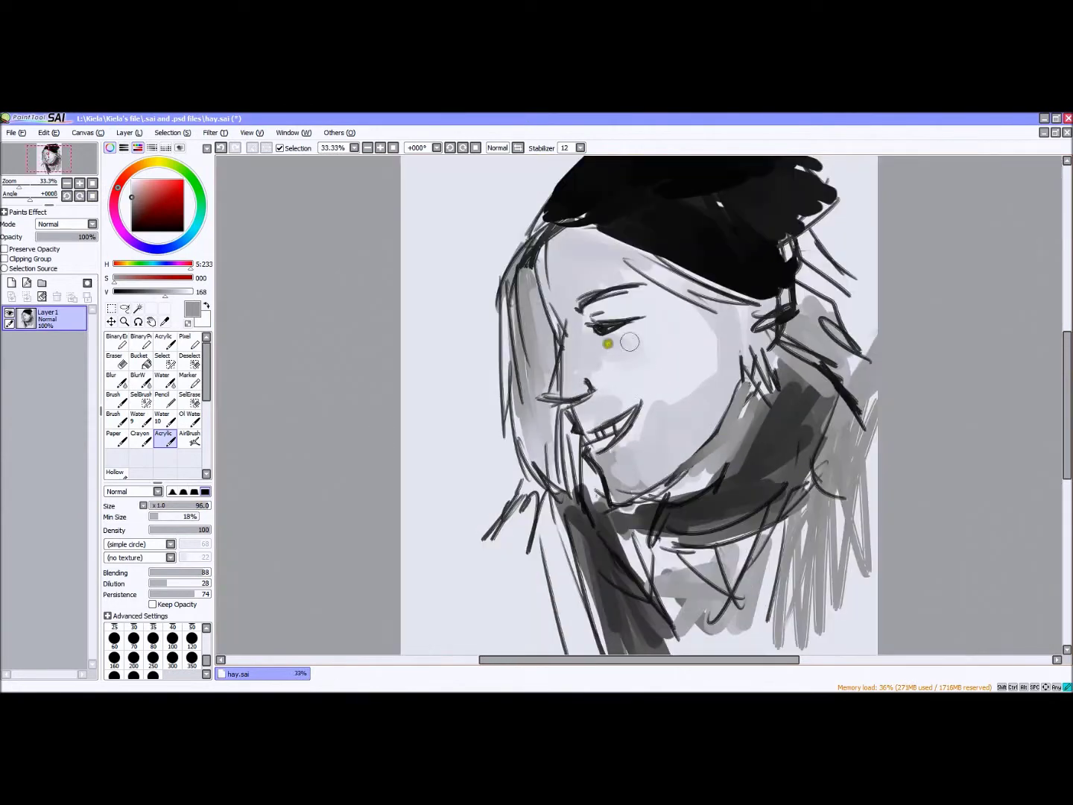
Blend the shading across the nose, mouth, cheek and chin over the sketch lines, using a brush density of 78.
mouse_move(634, 386)
mouse_down()
mouse_move(587, 379)
mouse_move(556, 395)
mouse_move(618, 412)
mouse_move(630, 443)
mouse_move(618, 487)
mouse_move(634, 501)
mouse_up()
mouse_move(612, 418)
mouse_down()
mouse_move(600, 435)
mouse_move(582, 406)
mouse_move(582, 306)
mouse_move(558, 379)
mouse_move(595, 329)
mouse_move(619, 335)
mouse_move(540, 239)
mouse_move(546, 318)
mouse_move(575, 292)
mouse_move(647, 299)
mouse_move(615, 432)
mouse_move(592, 417)
mouse_move(633, 419)
mouse_move(656, 481)
mouse_move(723, 347)
mouse_move(734, 400)
mouse_move(666, 468)
mouse_up()
click(198, 529)
click(79, 183)
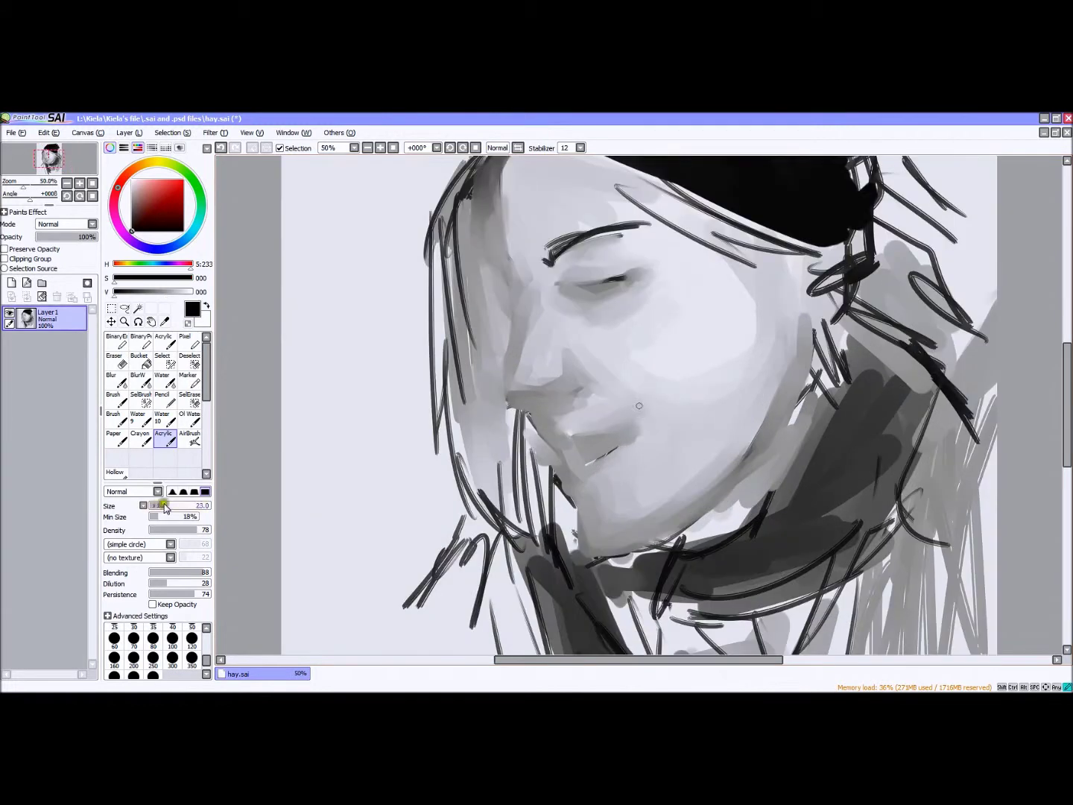
Try to draw the chin and jaw line in black with the Brush tool.
click(115, 399)
drag(567, 479, 671, 537)
key(ctrl+z)
click(164, 438)
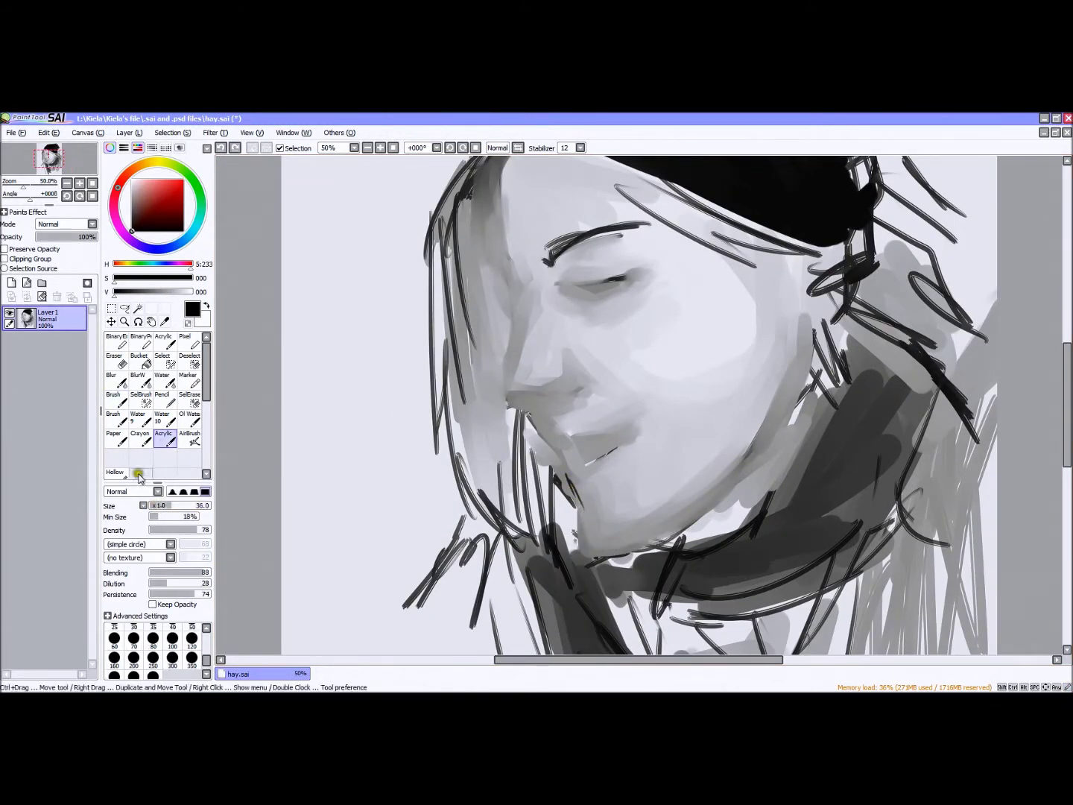
Redraw the nose bridge, nose underside and nostril crease in black at brush size 17 with blending 0.
mouse_move(506, 291)
mouse_down()
mouse_move(507, 365)
mouse_move(506, 411)
mouse_up()
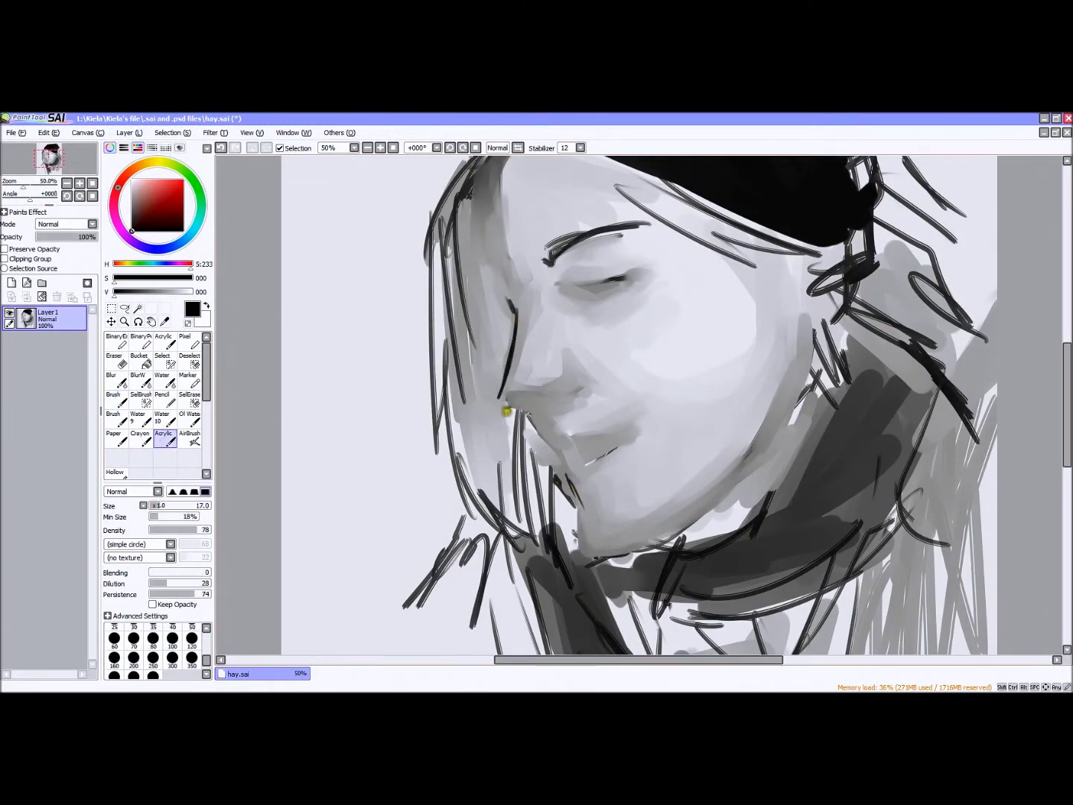
click(224, 147)
drag(605, 400, 562, 402)
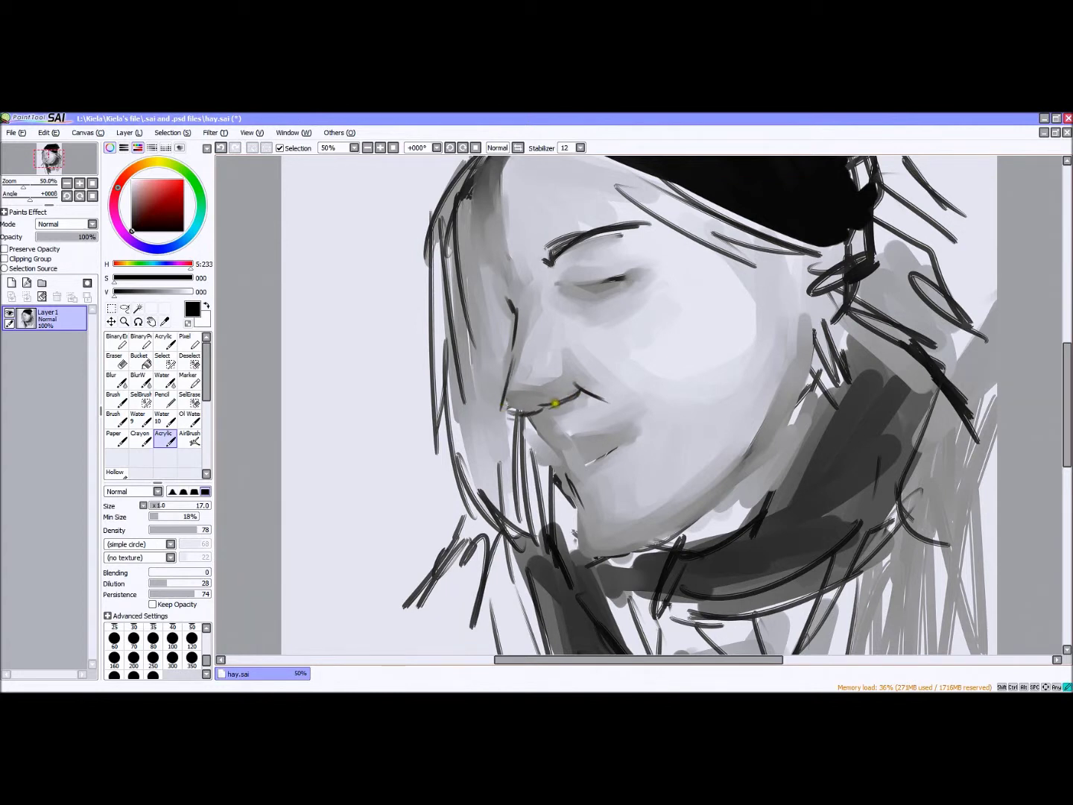
drag(514, 299, 512, 358)
Soften the nose lines into the skin at blending 92 and smooth the shading around the mouth at brush size 64.
drag(565, 389, 536, 409)
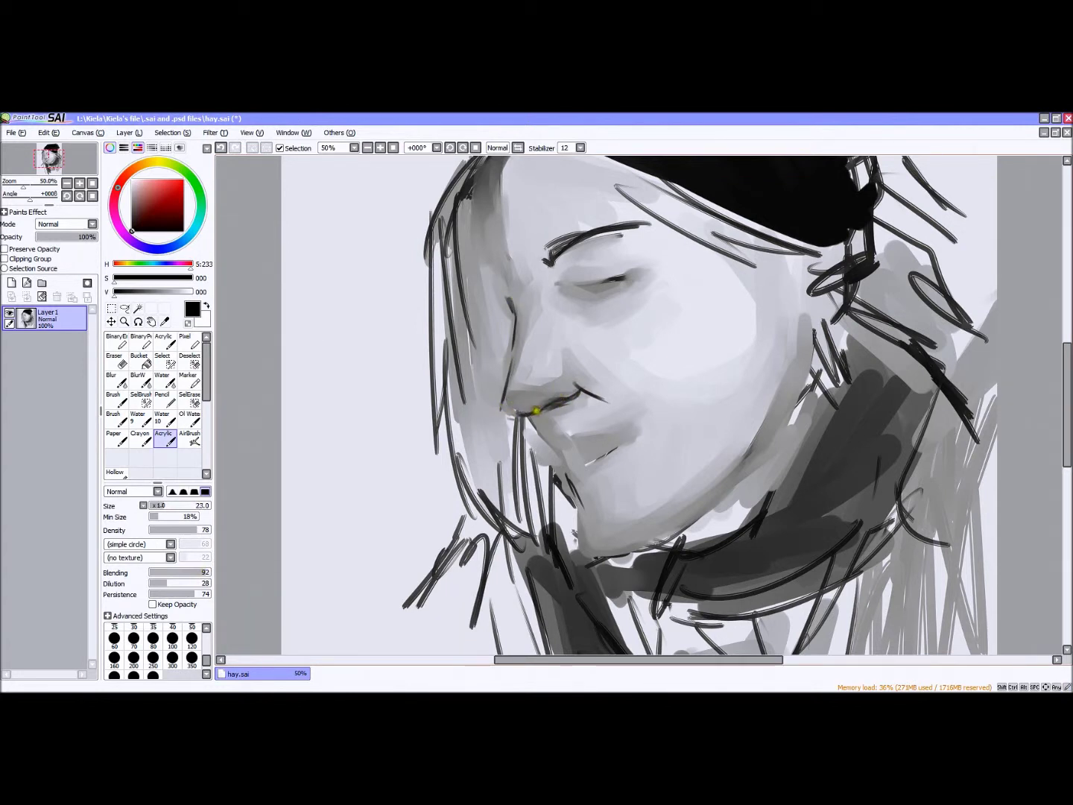
drag(511, 291, 509, 409)
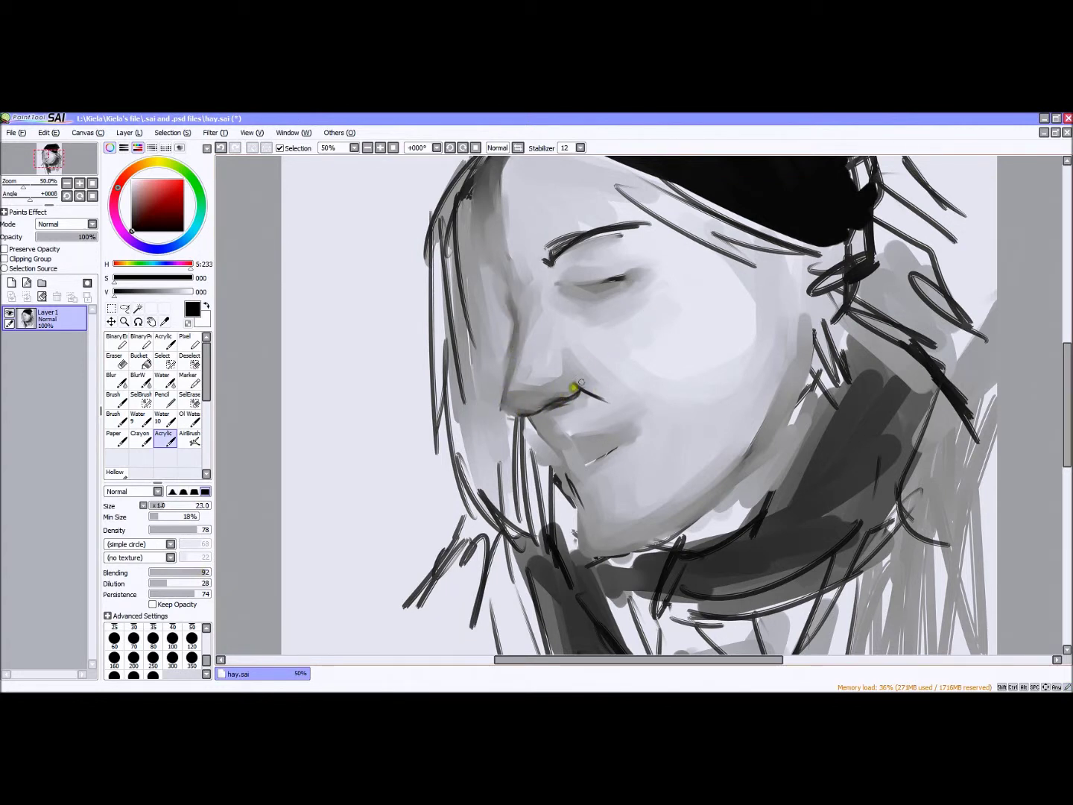
click(67, 183)
click(79, 183)
mouse_move(638, 406)
mouse_down()
mouse_move(574, 443)
mouse_move(567, 474)
mouse_move(461, 447)
mouse_up()
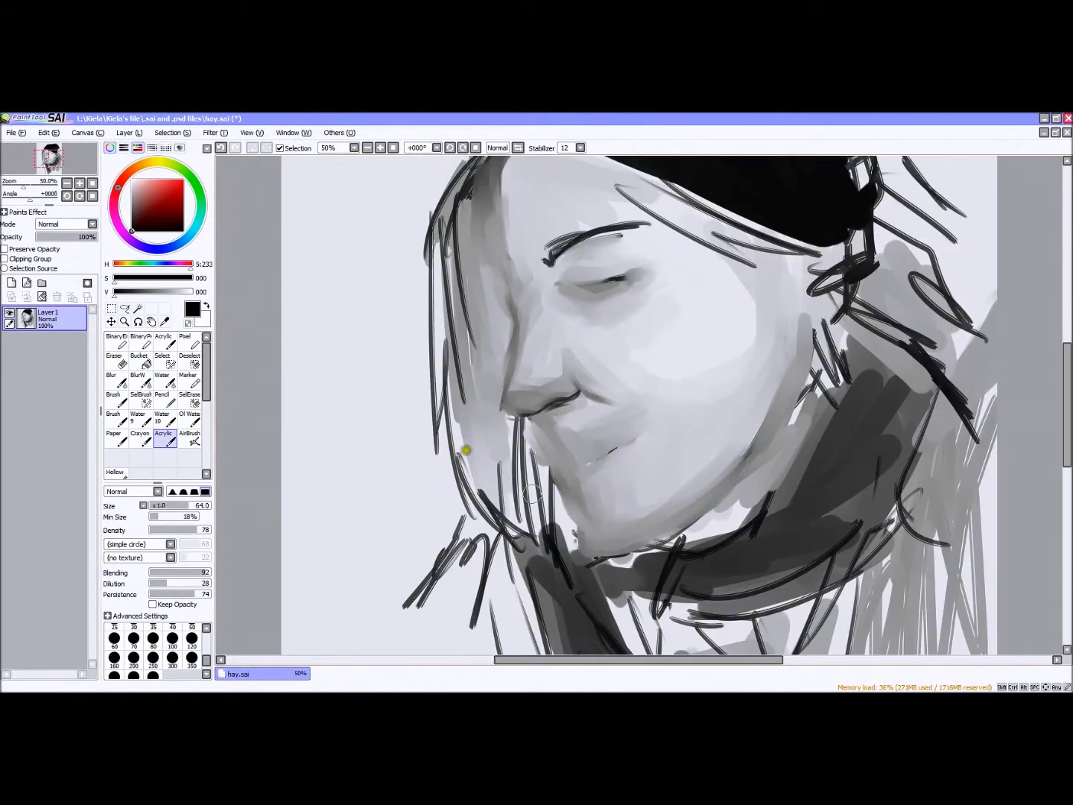
Draw the smiling mouth with upper lip, teeth and a dark grey lower lip using the Brush tool.
click(79, 182)
click(79, 183)
scroll(547, 439, up, 1)
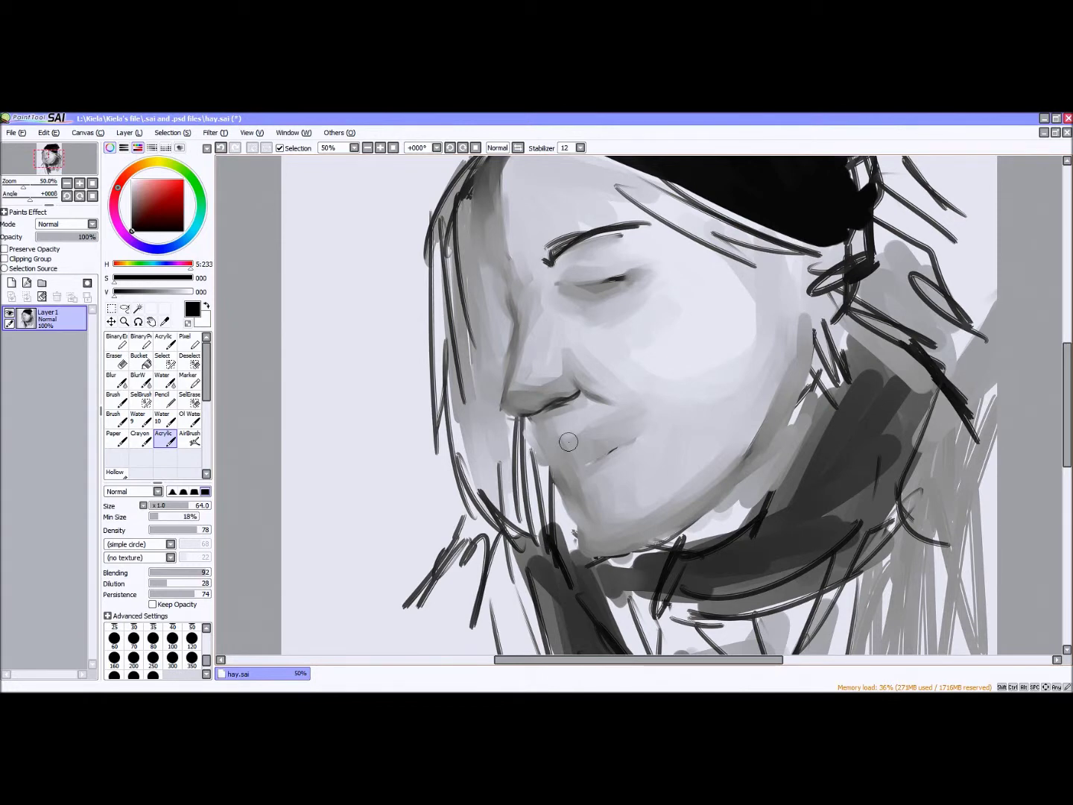
scroll(294, 325, up, 1)
key(b)
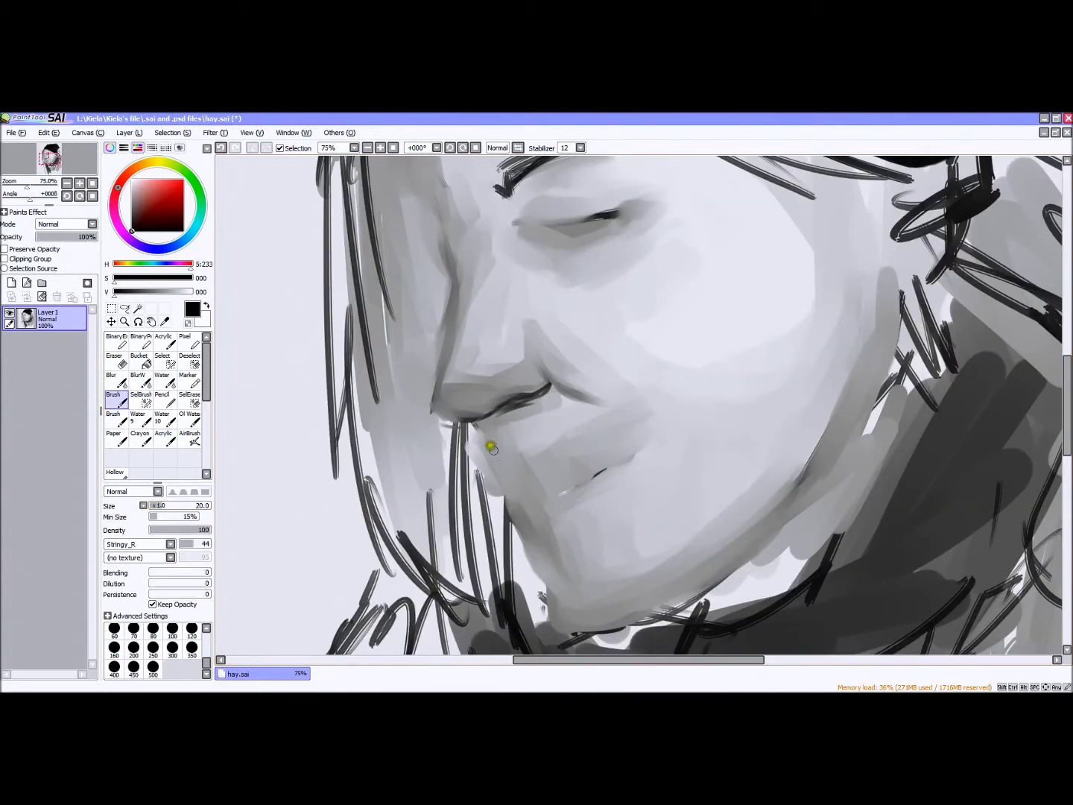
mouse_move(488, 446)
mouse_down()
mouse_move(604, 419)
mouse_move(589, 452)
mouse_move(502, 465)
mouse_move(487, 443)
mouse_move(532, 423)
mouse_move(565, 452)
mouse_move(625, 412)
mouse_move(549, 478)
mouse_up()
scroll(358, 305, down, 1)
click(220, 147)
mouse_move(606, 438)
mouse_down()
mouse_move(550, 470)
mouse_move(570, 457)
mouse_move(575, 468)
mouse_move(614, 415)
mouse_up()
alt+click(552, 479)
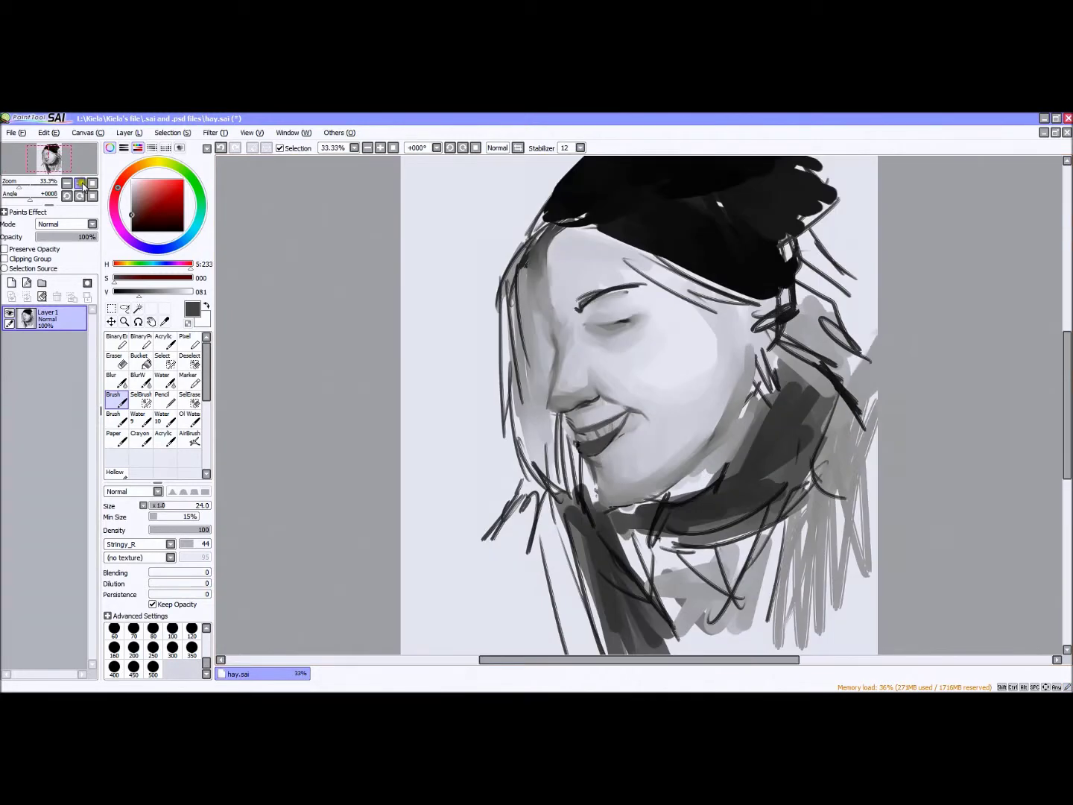
Soften the lips, chin and smile crease with the Acrylic brush at size 40.
click(163, 439)
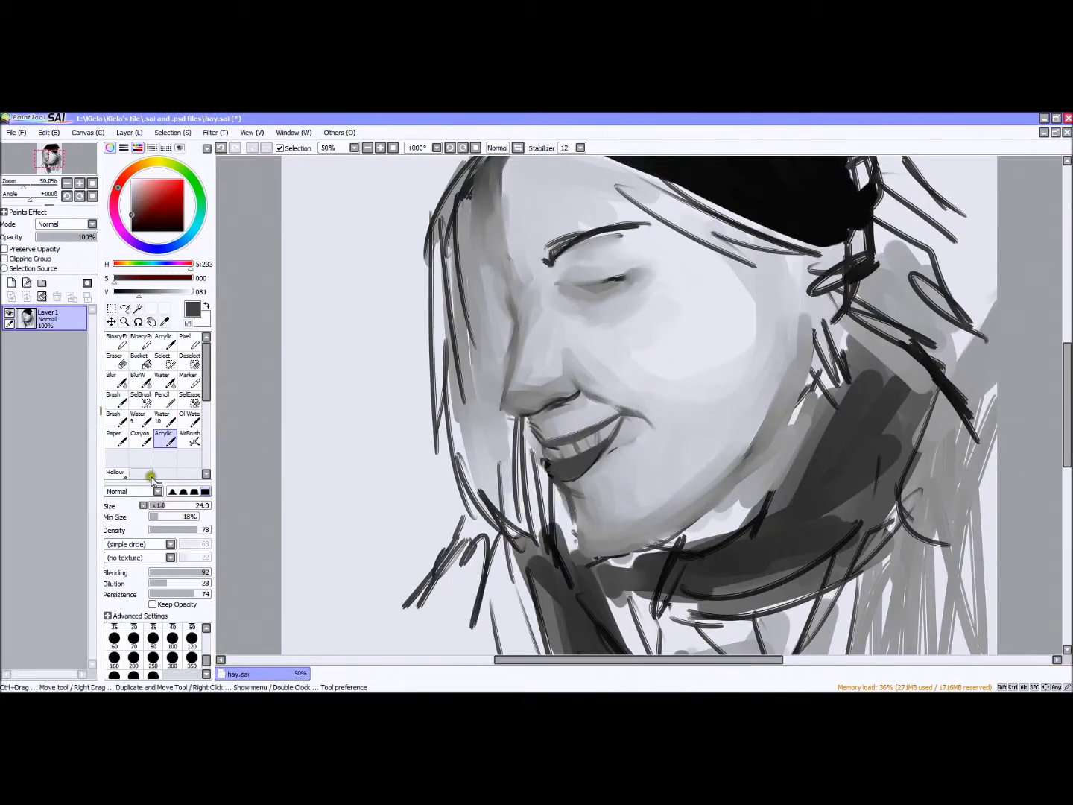
scroll(558, 390, up, 2)
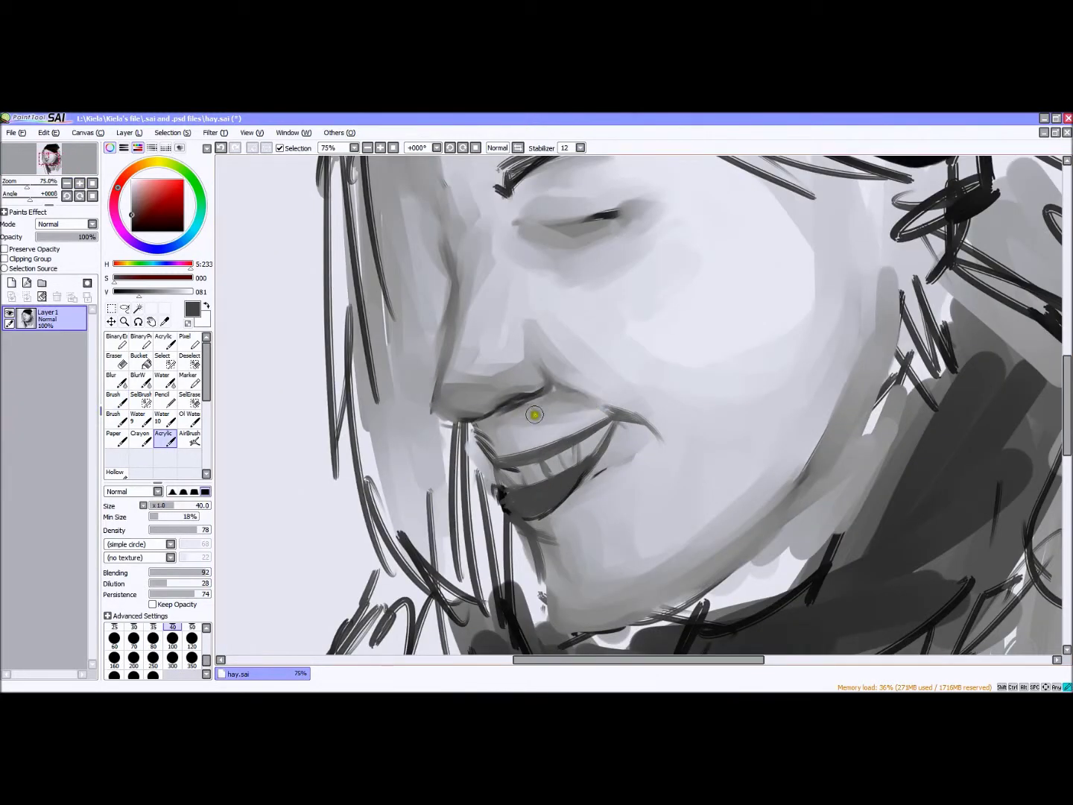
click(66, 184)
click(66, 183)
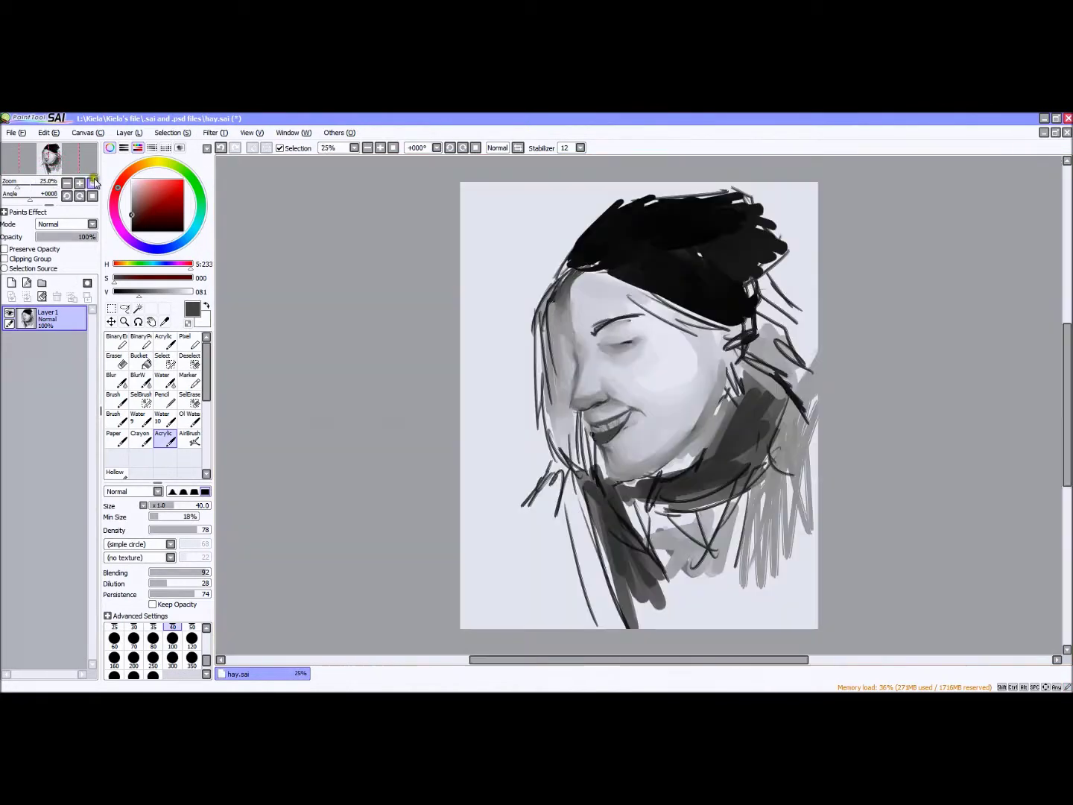
click(80, 184)
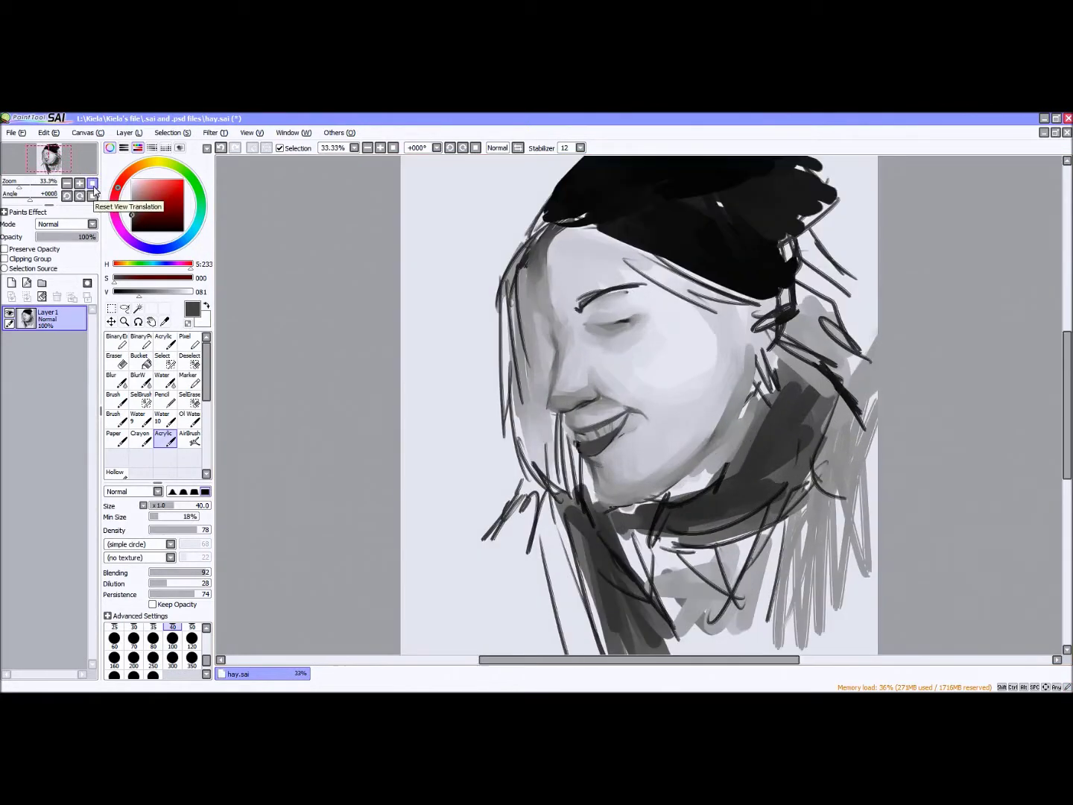
scroll(631, 404, up, 2)
mouse_move(526, 534)
mouse_down()
mouse_move(623, 448)
mouse_move(547, 565)
mouse_move(574, 526)
mouse_move(627, 491)
mouse_move(629, 413)
mouse_move(646, 472)
mouse_move(627, 420)
mouse_up()
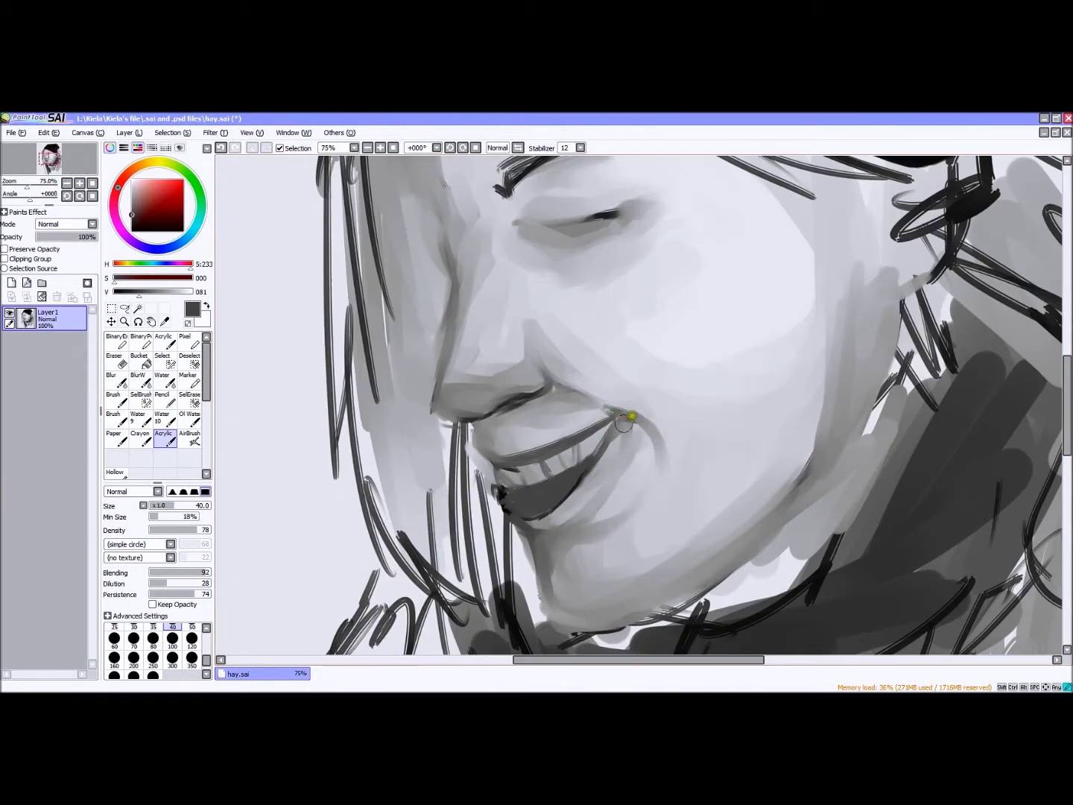
Draw the forehead contour down to the nose bridge in dark grey with the Brush tool at size 24.
scroll(629, 421, down, 3)
scroll(650, 425, up, 1)
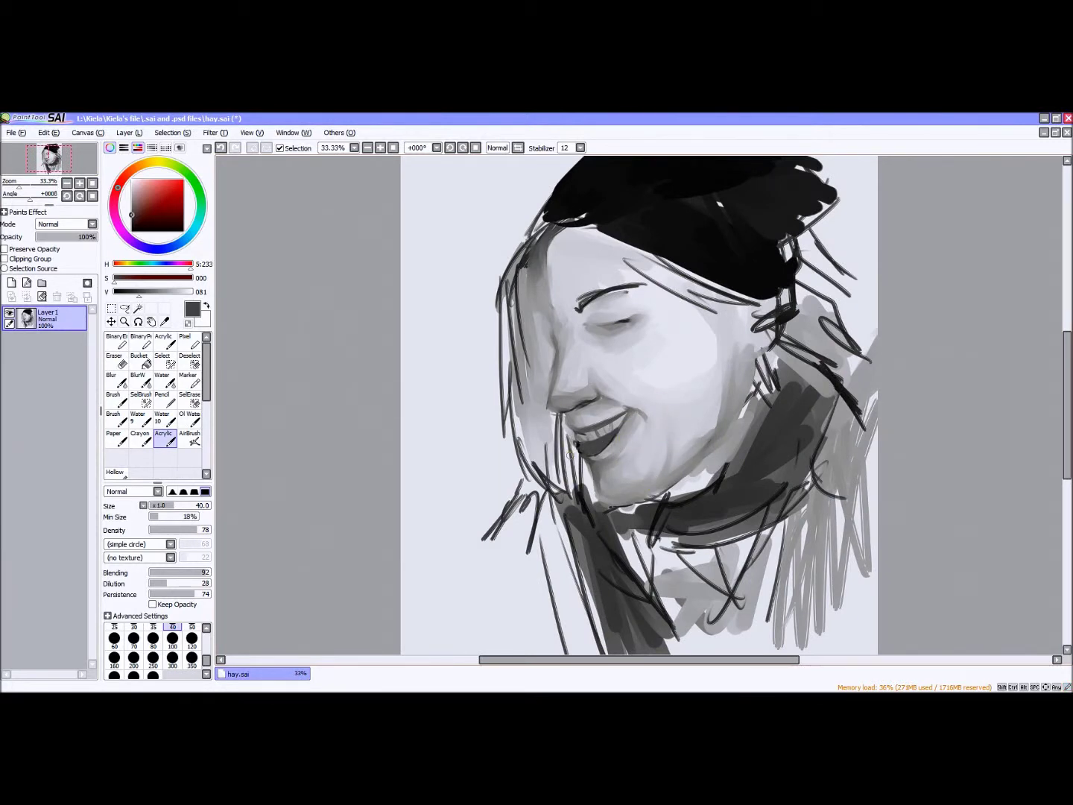
click(79, 184)
scroll(640, 402, down, 2)
click(79, 185)
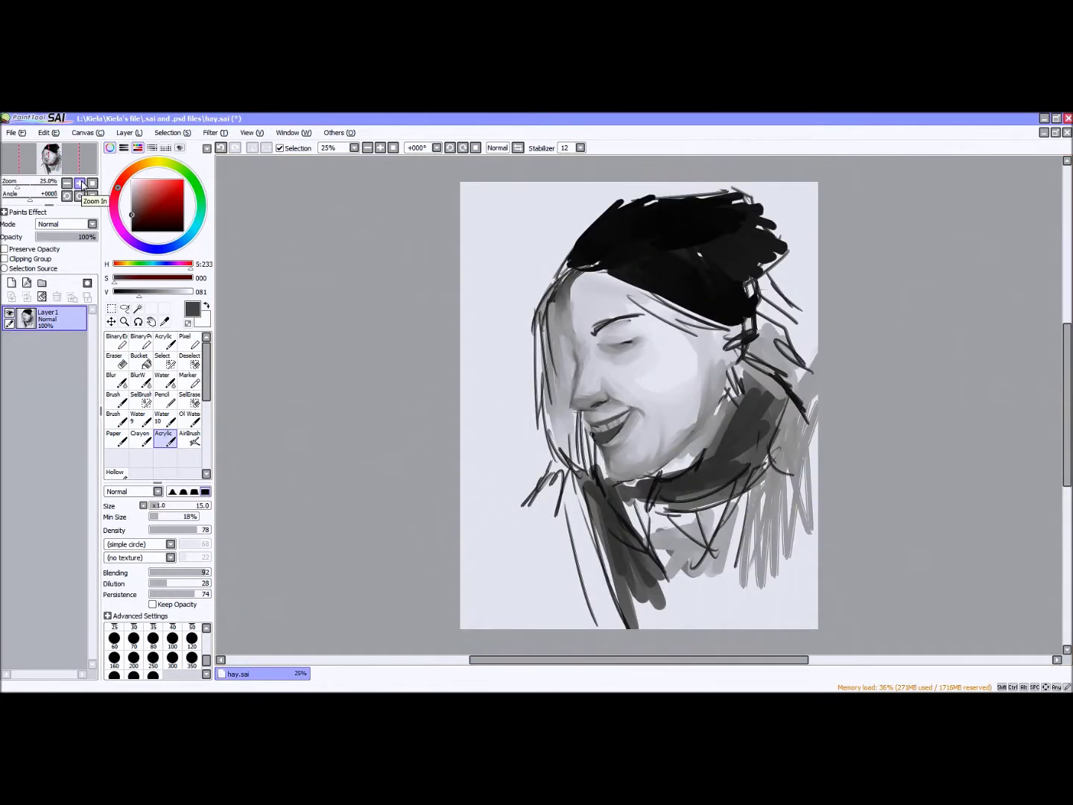
click(80, 184)
key(b)
scroll(931, 329, up, 2)
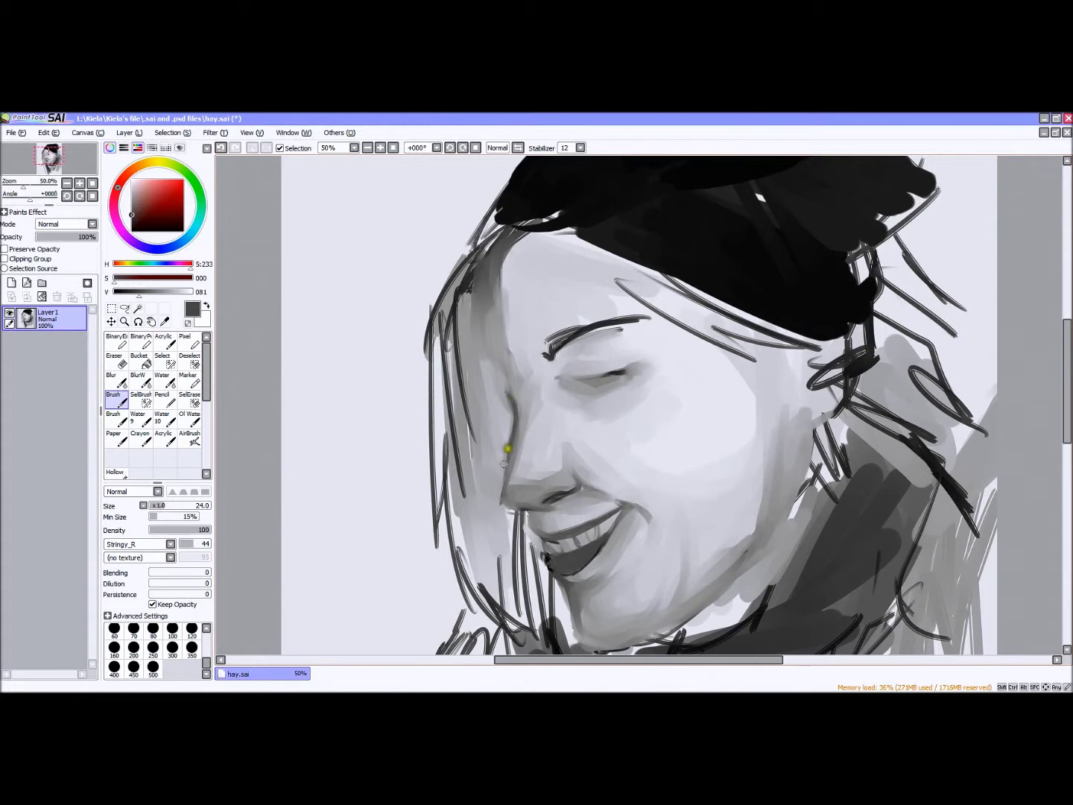
drag(492, 316, 514, 402)
click(221, 148)
drag(488, 327, 507, 402)
Darken the closed eyelid with dark grey strokes, undo the last ones, and switch to the Acrylic brush.
scroll(494, 348, up, 2)
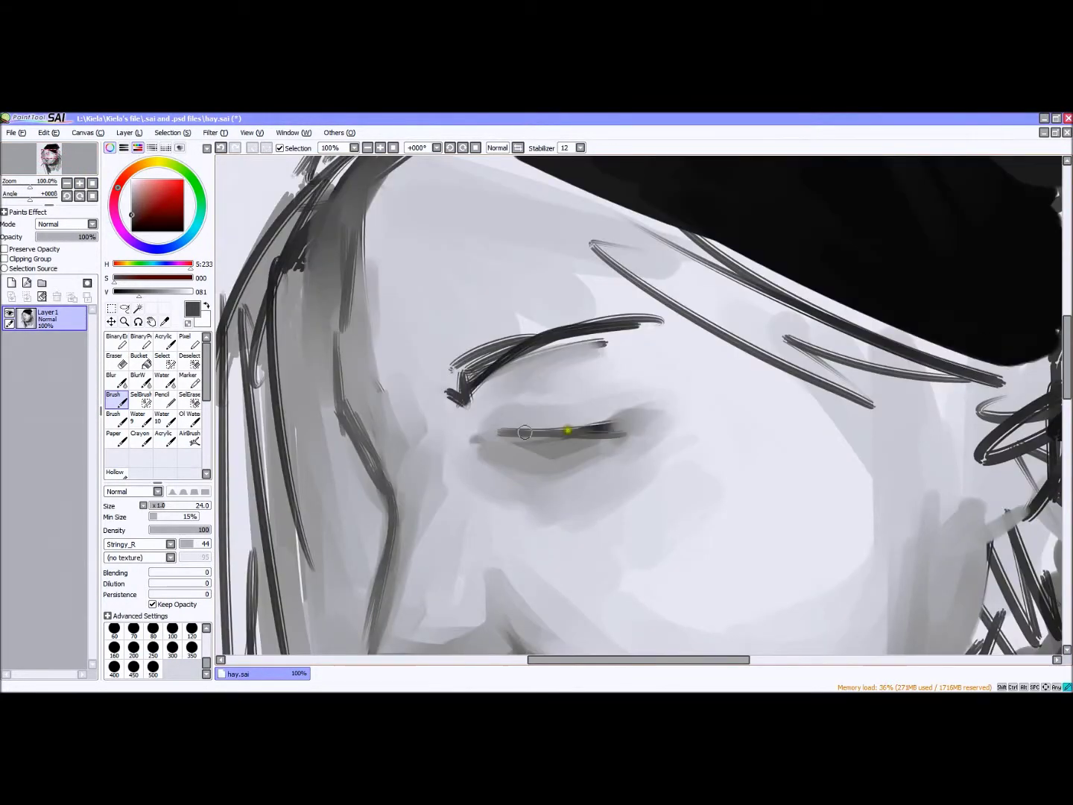
scroll(567, 432, down, 1)
scroll(973, 328, up, 2)
mouse_move(625, 379)
mouse_down()
mouse_move(547, 388)
mouse_move(570, 395)
mouse_move(629, 376)
mouse_move(536, 412)
mouse_move(601, 398)
mouse_move(665, 361)
mouse_move(582, 398)
mouse_move(554, 388)
mouse_move(589, 373)
mouse_move(517, 388)
mouse_move(627, 400)
mouse_move(567, 426)
mouse_up()
key(ctrl+z)
key(ctrl+z)
key(a)
Blend the eyebrow's sketch lines into a soft grey shape with the Acrylic brush at size 60.
click(67, 183)
key(ctrl+plus)
key(ctrl+plus)
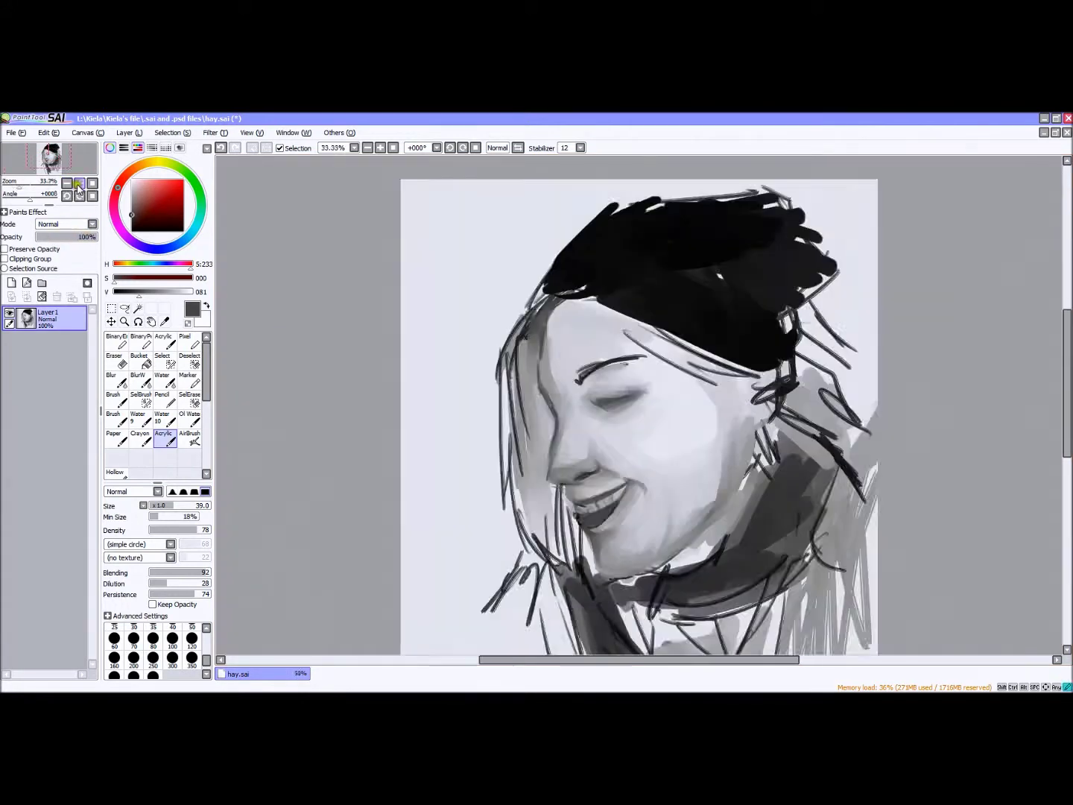
key(ctrl+minus)
key(ctrl+minus)
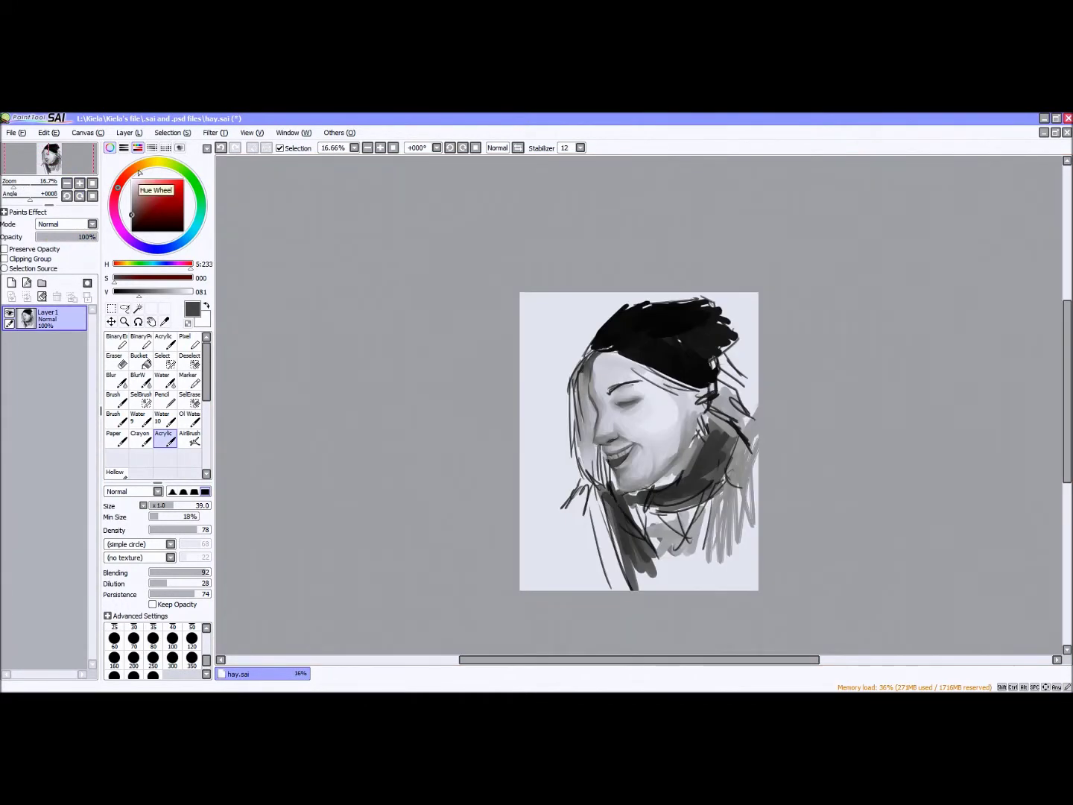
drag(14, 186, 77, 186)
key(bracketright)
key(bracketright)
key(bracketright)
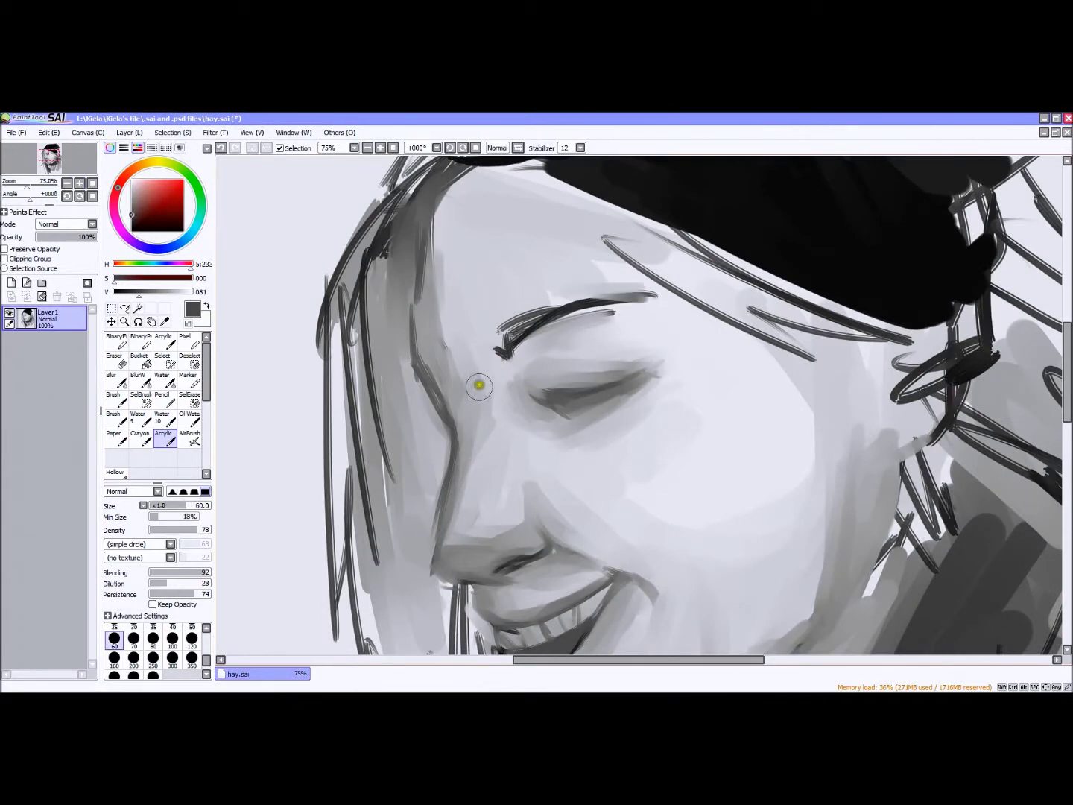
mouse_move(640, 304)
mouse_down()
mouse_move(499, 338)
mouse_move(527, 301)
mouse_up()
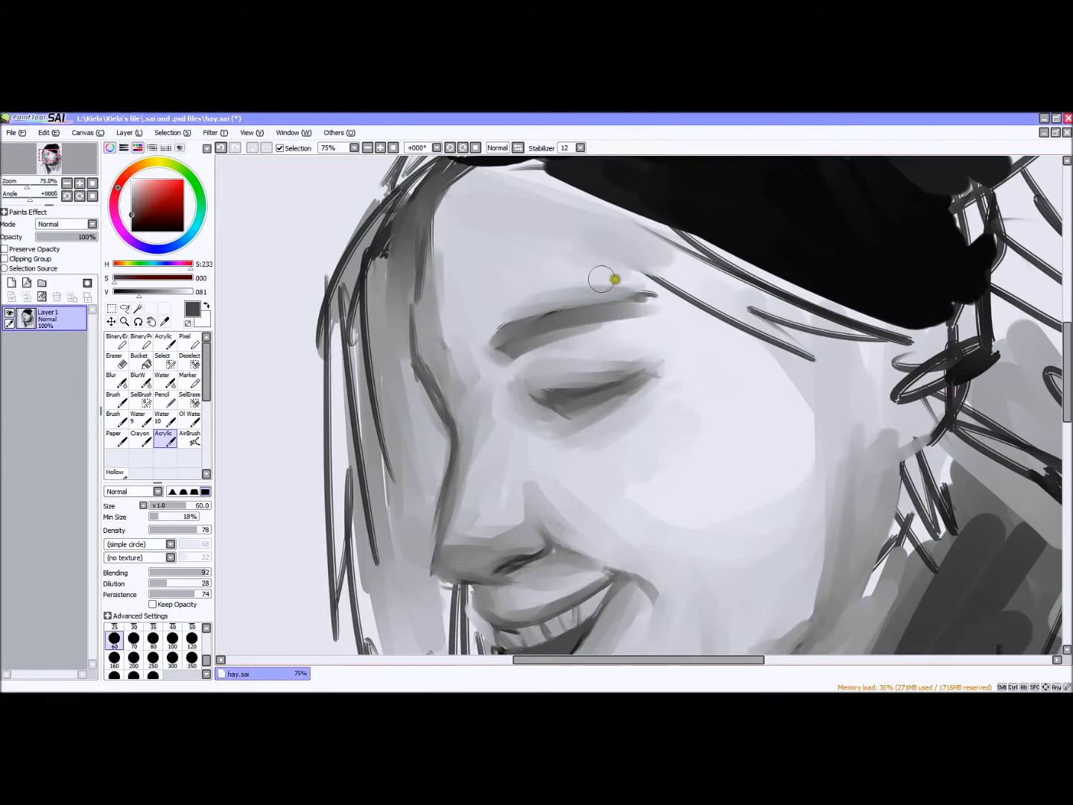
Paint the closed eye's lash line in black and define the upper lid at brush size 26 with blending 0.
scroll(647, 270, down, 3)
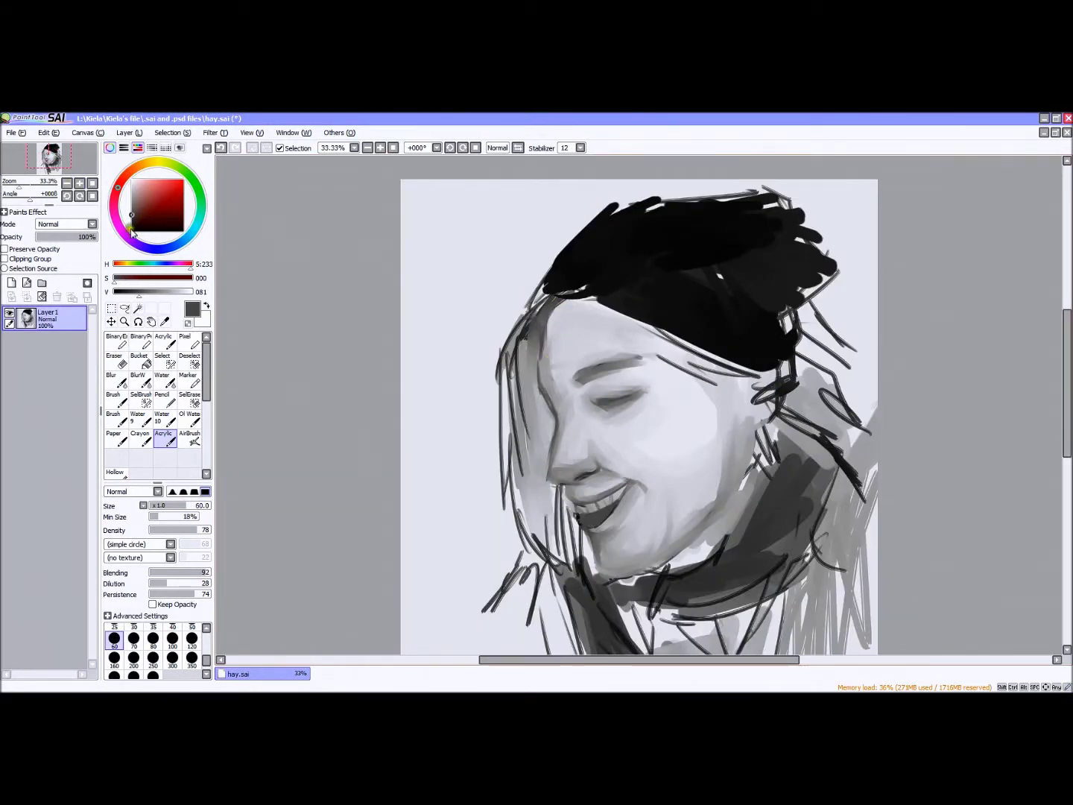
scroll(587, 328, up, 3)
mouse_move(546, 391)
mouse_down()
mouse_move(519, 366)
mouse_move(560, 388)
mouse_move(521, 367)
mouse_move(507, 391)
mouse_move(637, 372)
mouse_up()
scroll(522, 367, up, 1)
scroll(637, 371, down, 1)
scroll(637, 372, up, 2)
drag(552, 395, 509, 403)
scroll(513, 398, down, 2)
scroll(560, 373, up, 1)
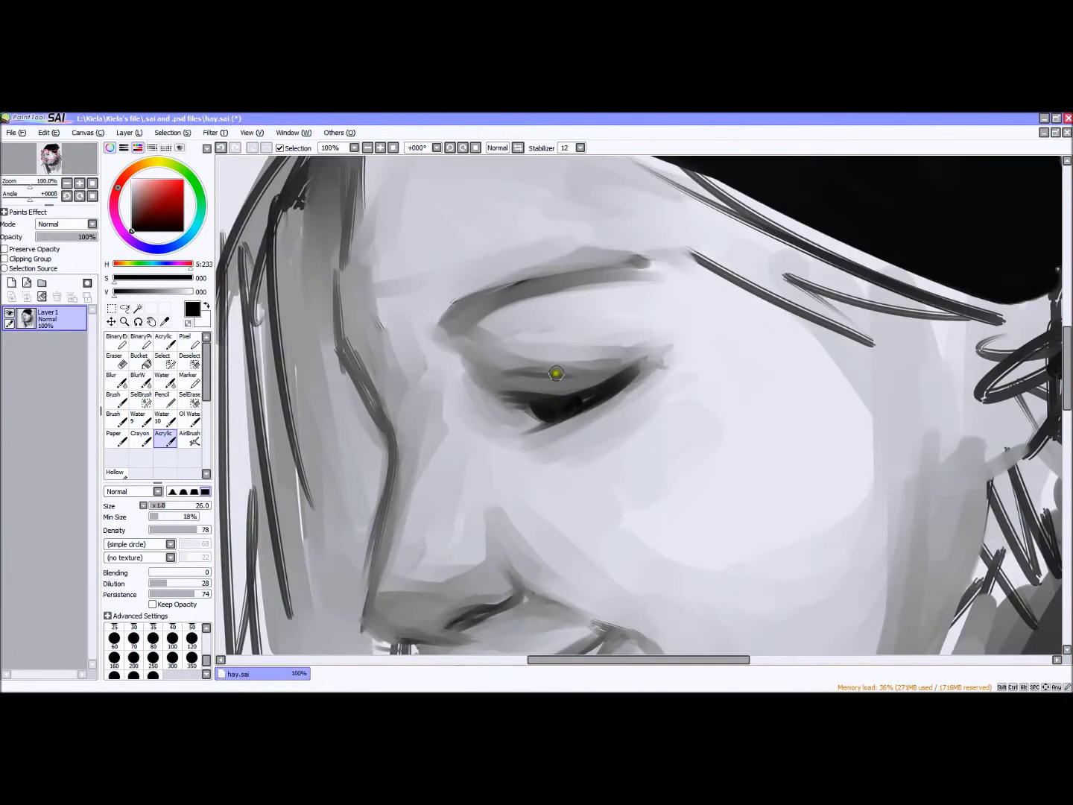
drag(576, 413, 515, 431)
Outline the nose from bridge to tip in black at brush size 14.
scroll(515, 431, down, 5)
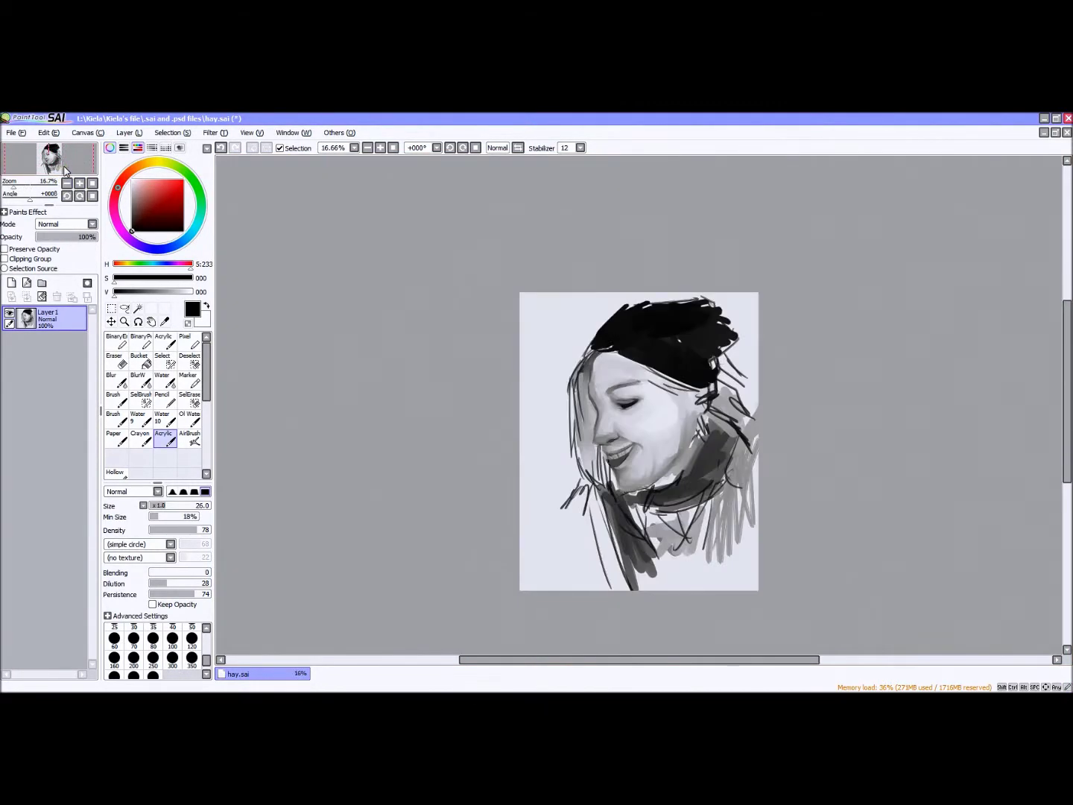
scroll(637, 402, up, 3)
key(bracketleft)
key(bracketleft)
key(bracketleft)
key(bracketleft)
drag(514, 422, 516, 518)
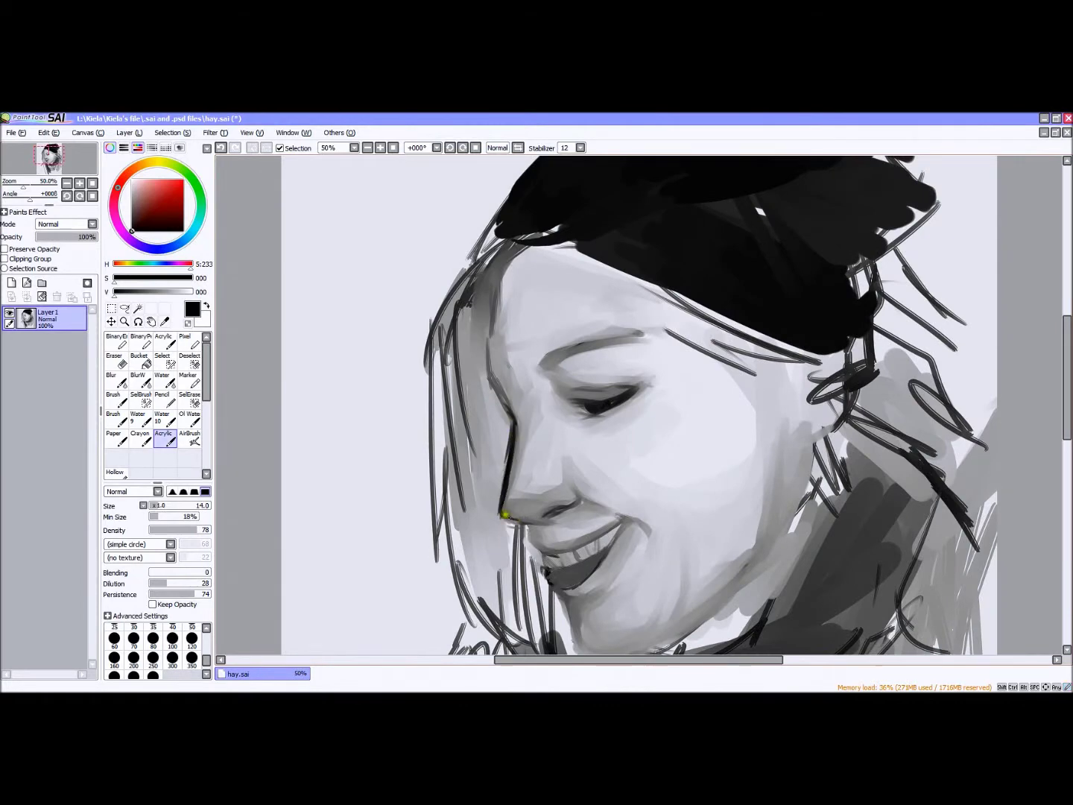
Shade the side of the nose and inner eye corner in mid grey at size 43, blending 39, and smooth it at blending 88.
key(bracketright)
key(bracketright)
key(bracketright)
key(bracketright)
key(bracketright)
alt+click(551, 428)
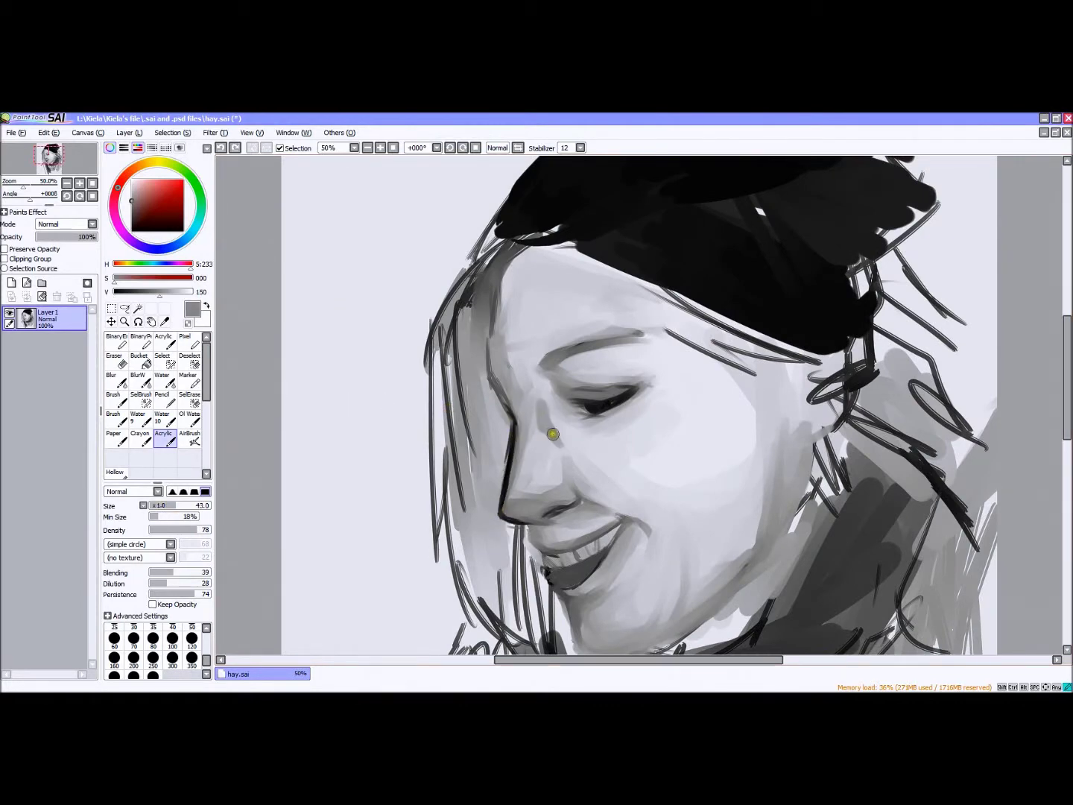
scroll(581, 424, down, 3)
scroll(581, 424, up, 5)
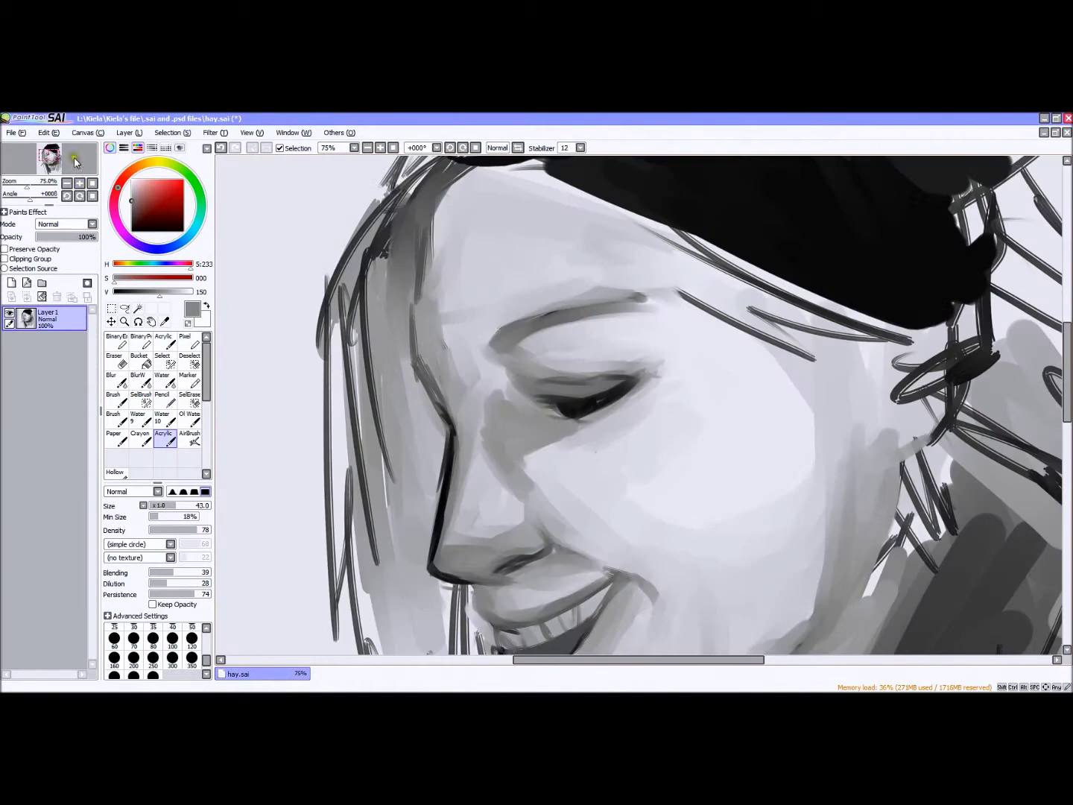
mouse_move(483, 456)
mouse_down()
mouse_move(474, 470)
mouse_move(505, 417)
mouse_move(571, 437)
mouse_up()
scroll(572, 437, down, 2)
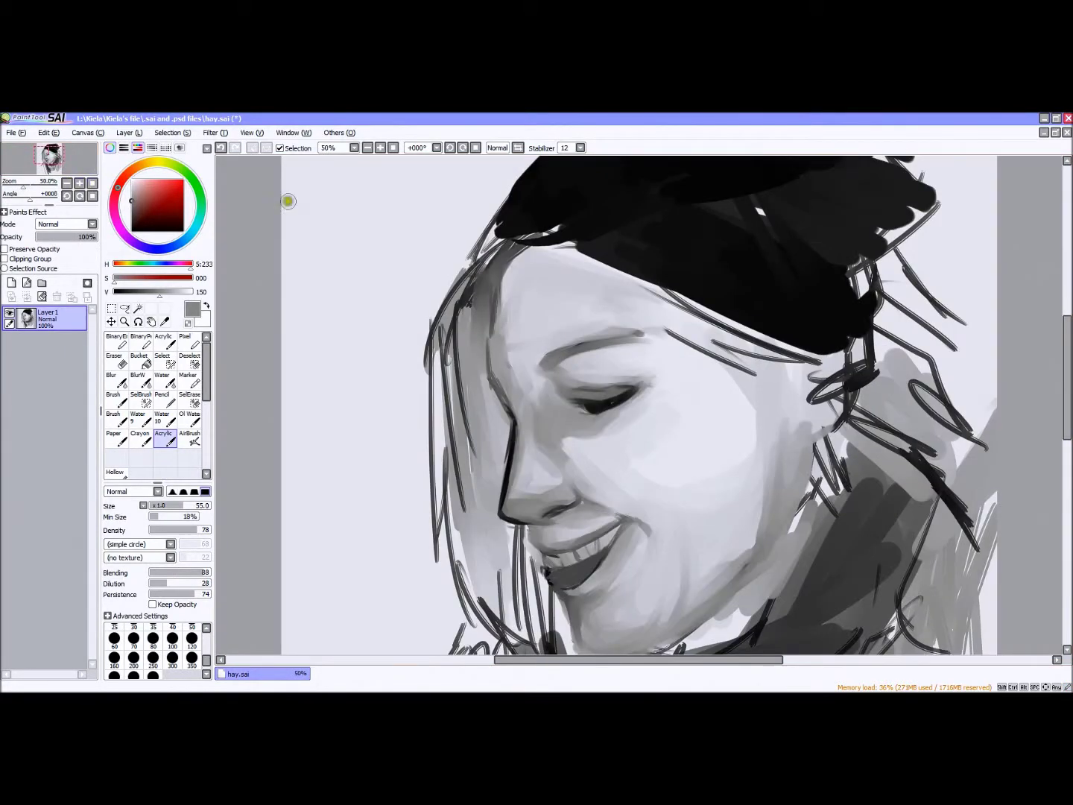
drag(198, 507, 208, 507)
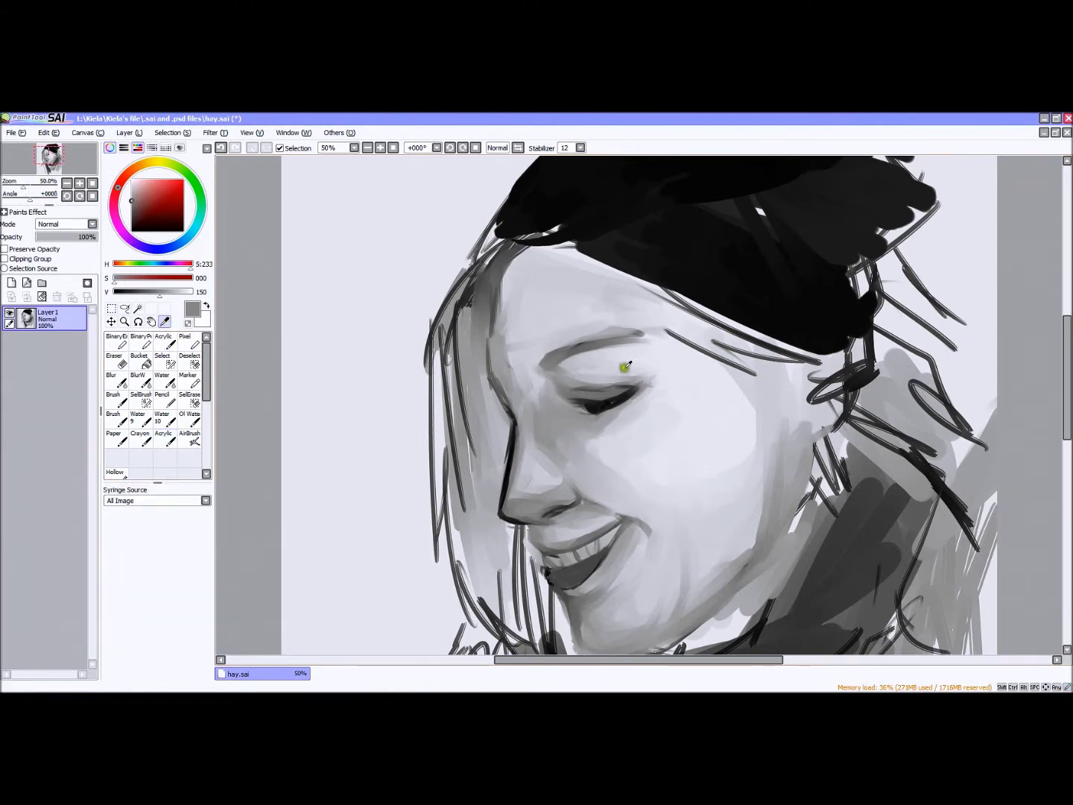
drag(626, 358, 578, 386)
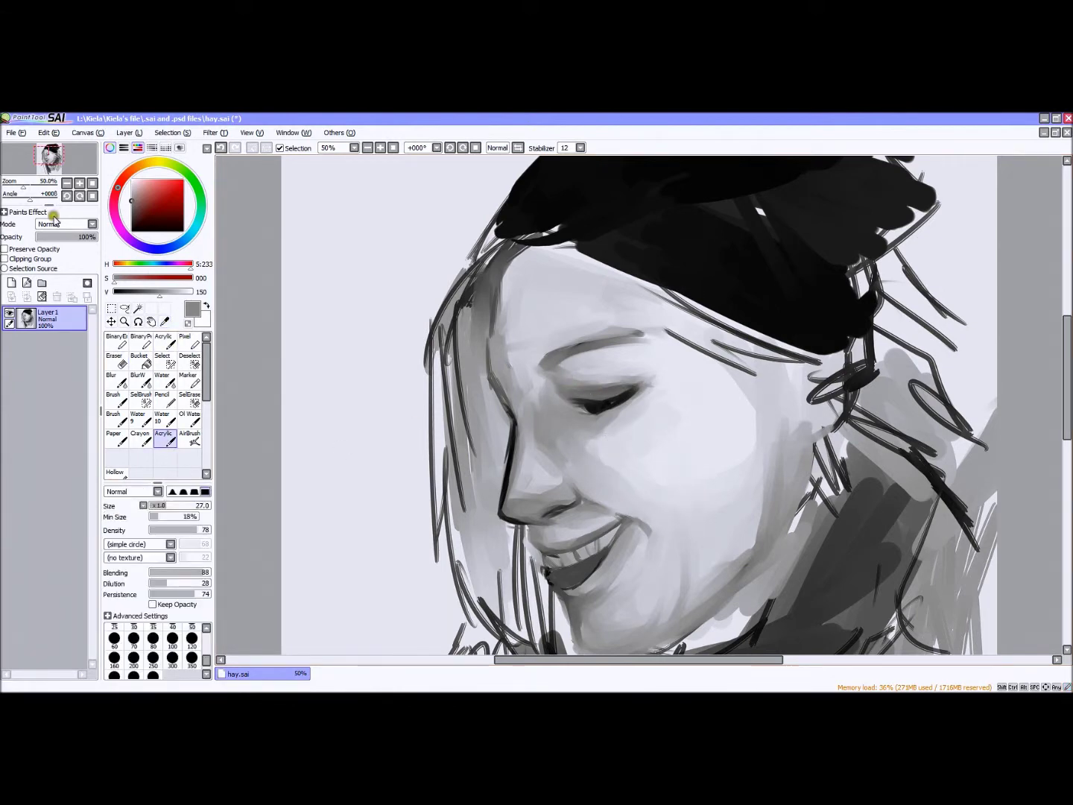
Darken the closed eye's crease and inner corner in black at size 18, and soften it at size 25 with blending 80.
click(66, 197)
scroll(638, 399, up, 5)
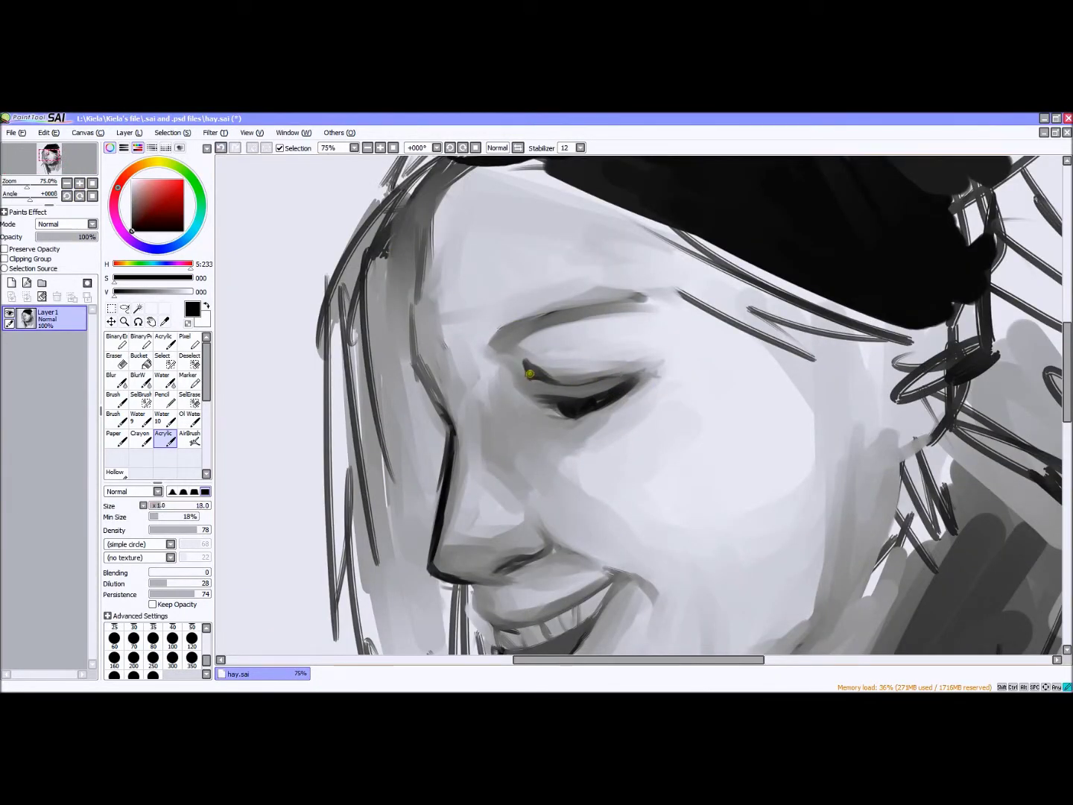
key(b)
mouse_move(537, 435)
mouse_down()
mouse_move(565, 439)
mouse_move(532, 406)
mouse_up()
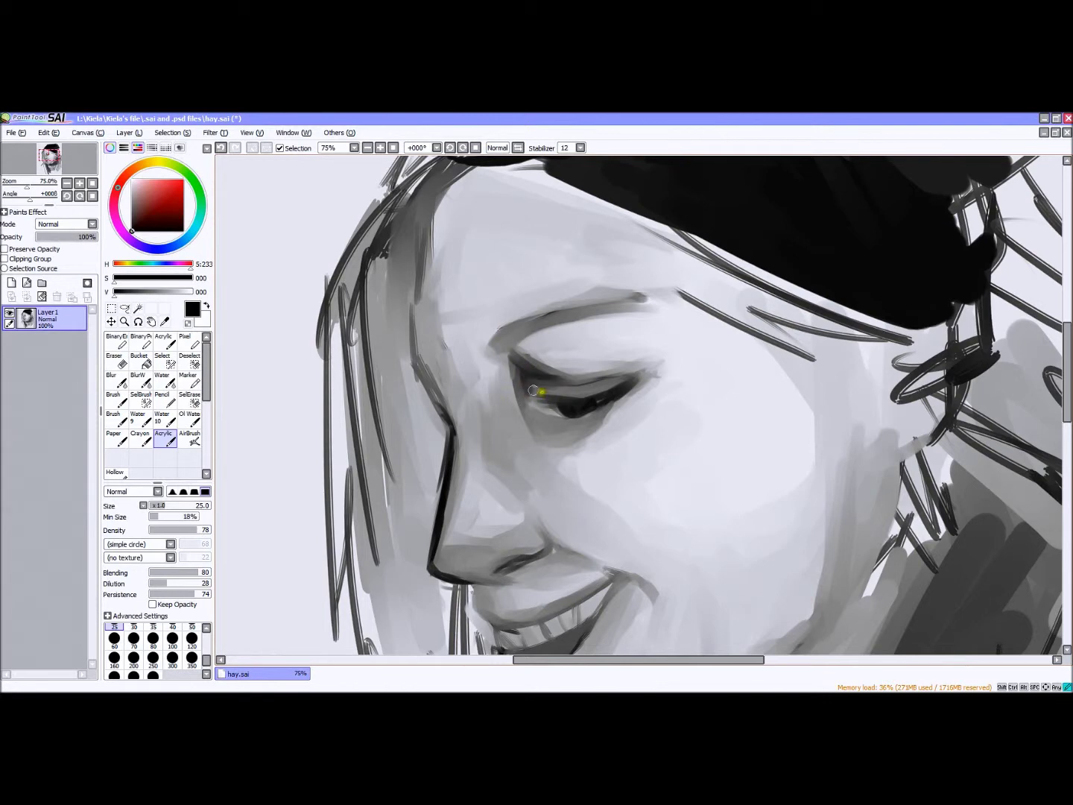
drag(529, 410, 553, 418)
scroll(573, 399, down, 3)
scroll(511, 355, up, 3)
mouse_move(510, 355)
mouse_down()
mouse_move(551, 372)
mouse_move(519, 427)
mouse_up()
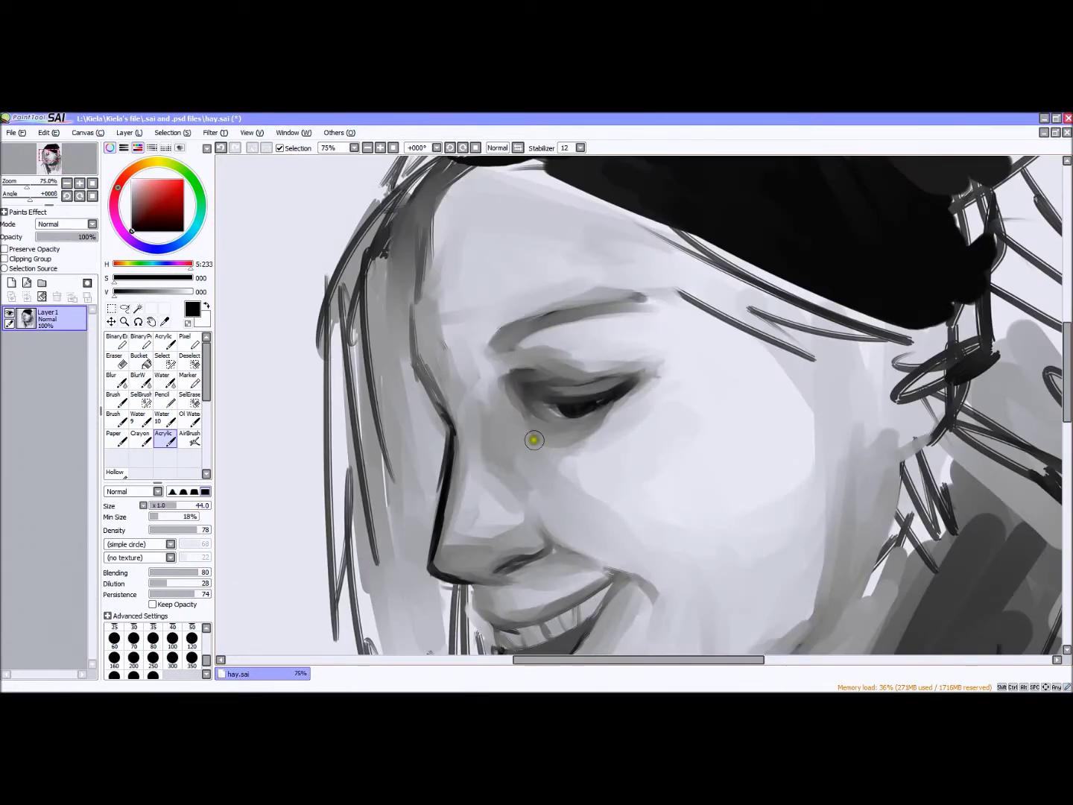
Blend the dark crease into a soft shadow across the upper eyelid at brush size 73 and density 89.
mouse_move(590, 401)
mouse_down()
mouse_move(551, 384)
mouse_move(591, 374)
mouse_move(507, 203)
mouse_move(565, 357)
mouse_move(642, 351)
mouse_move(627, 362)
mouse_move(544, 347)
mouse_move(518, 370)
mouse_move(654, 343)
mouse_move(497, 357)
mouse_up()
scroll(560, 313, down, 2)
scroll(575, 318, up, 3)
scroll(498, 356, down, 1)
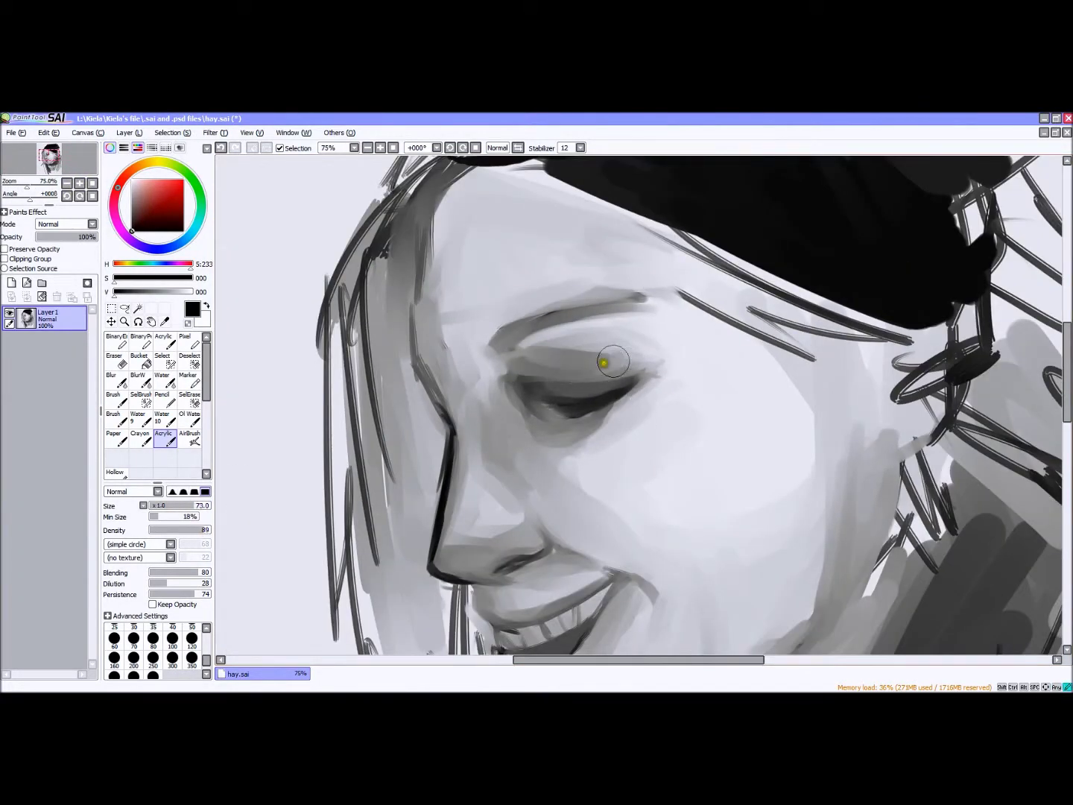
drag(514, 351, 611, 346)
scroll(567, 358, down, 2)
scroll(530, 378, up, 2)
key(bracketleft)
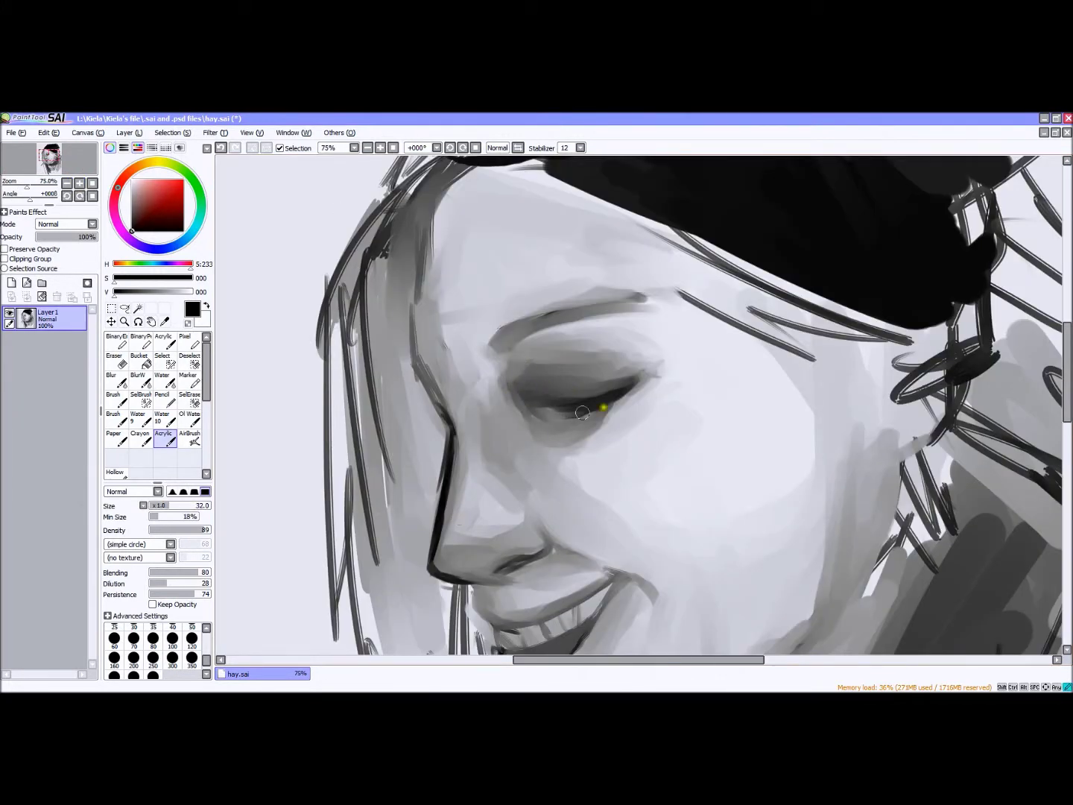
Redraw the closed eye's lash line in black at brush size 15 with blending 0.
click(151, 572)
drag(532, 412, 579, 407)
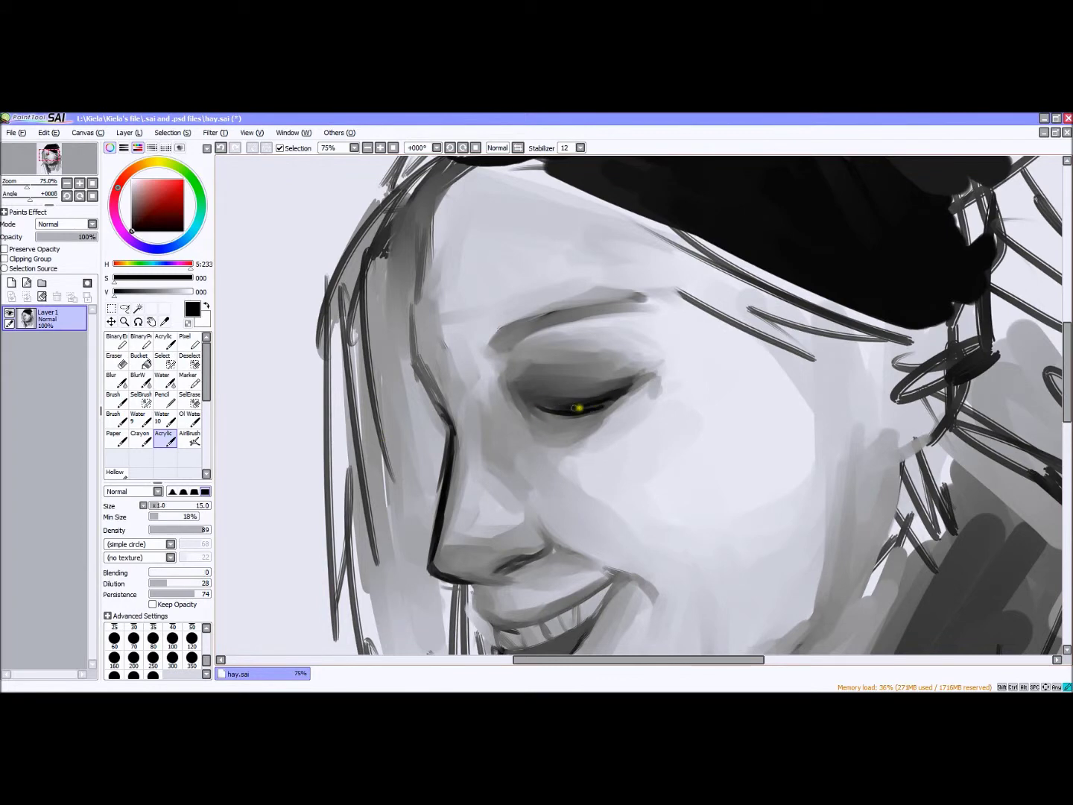
scroll(558, 408, down, 2)
scroll(558, 410, up, 2)
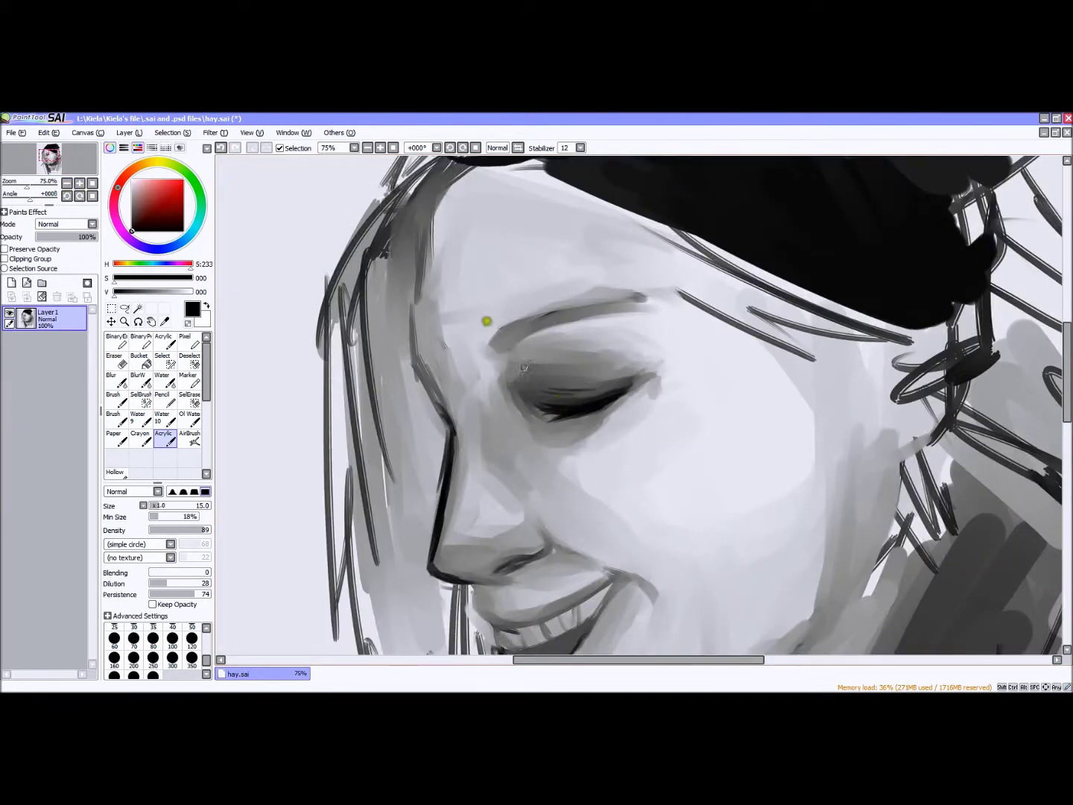
Soften the brow area between the nose bridge and the eyebrow at brush size 60 with blending 91.
scroll(561, 389, up, 1)
scroll(560, 389, down, 2)
scroll(560, 389, up, 1)
click(189, 573)
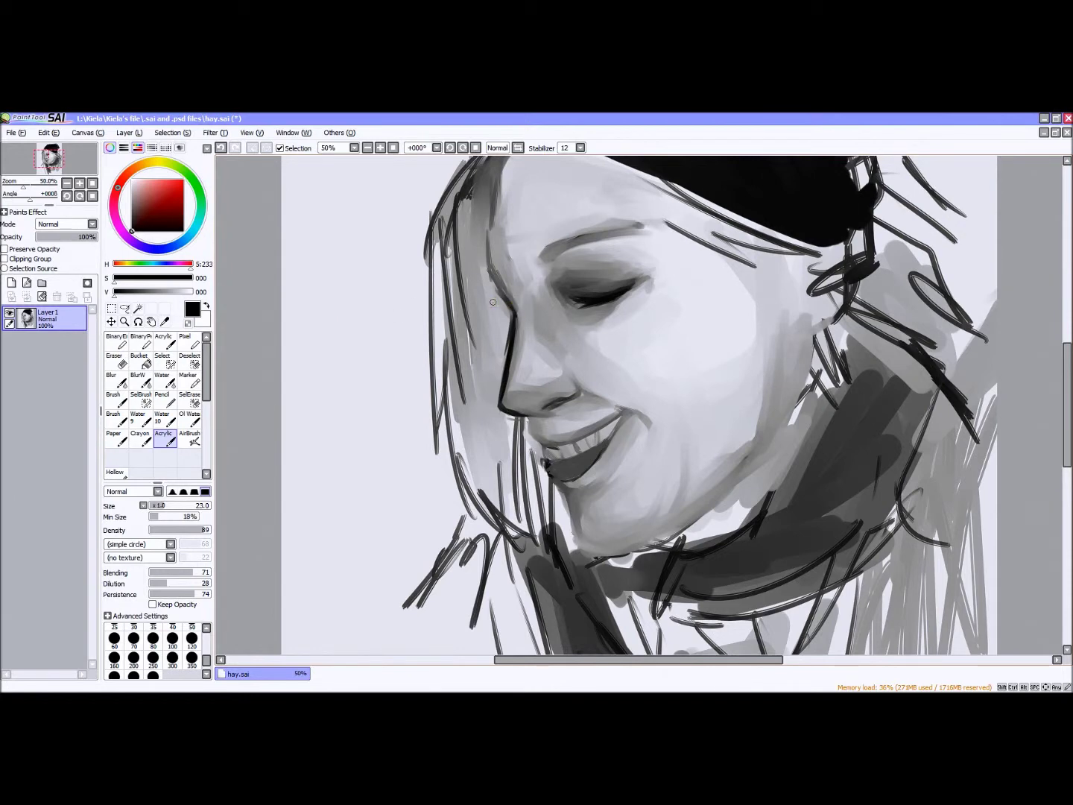
click(204, 573)
click(114, 638)
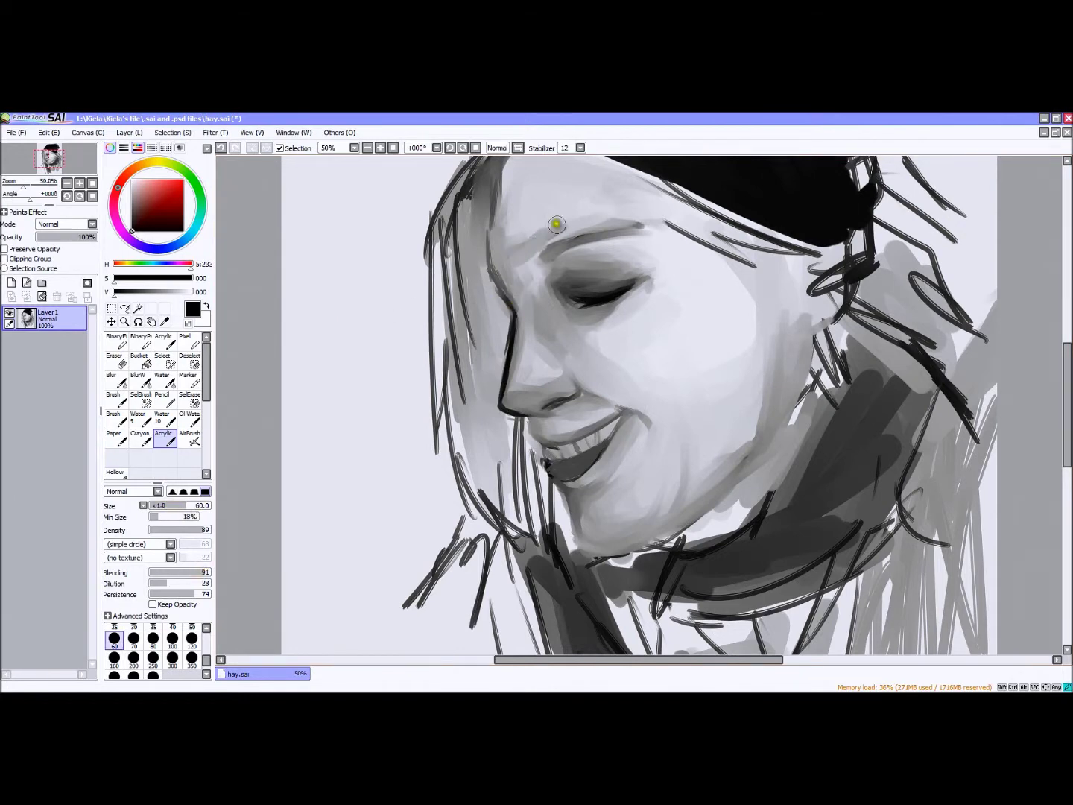
Paint the scarf's shadow under the jaw in solid black at brush size 83 with blending 0.
scroll(552, 231, down, 1)
click(181, 504)
mouse_move(749, 320)
mouse_down()
mouse_move(710, 470)
mouse_move(769, 393)
mouse_move(687, 494)
mouse_move(651, 500)
mouse_move(702, 485)
mouse_move(720, 504)
mouse_move(768, 405)
mouse_move(703, 496)
mouse_move(722, 478)
mouse_move(641, 551)
mouse_up()
click(150, 573)
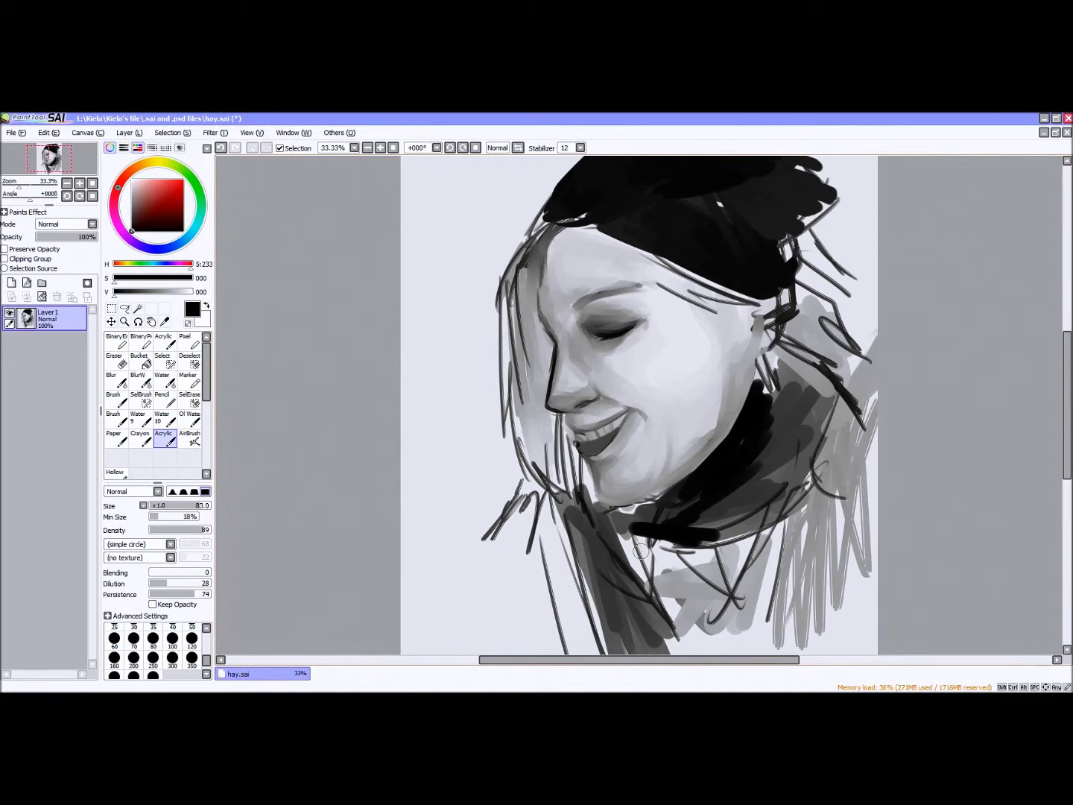
Extend the black hat down behind the ear and add dark grey highlights on its crown.
click(67, 183)
click(78, 183)
drag(648, 195, 748, 204)
drag(746, 253, 757, 362)
click(135, 197)
click(130, 207)
mouse_move(607, 239)
mouse_down()
mouse_move(680, 201)
mouse_move(748, 217)
mouse_move(727, 236)
mouse_up()
Paint over the sketched teeth with dark tones at size 45, blending 35, and smooth the mouth at size 31, blending 74.
click(78, 184)
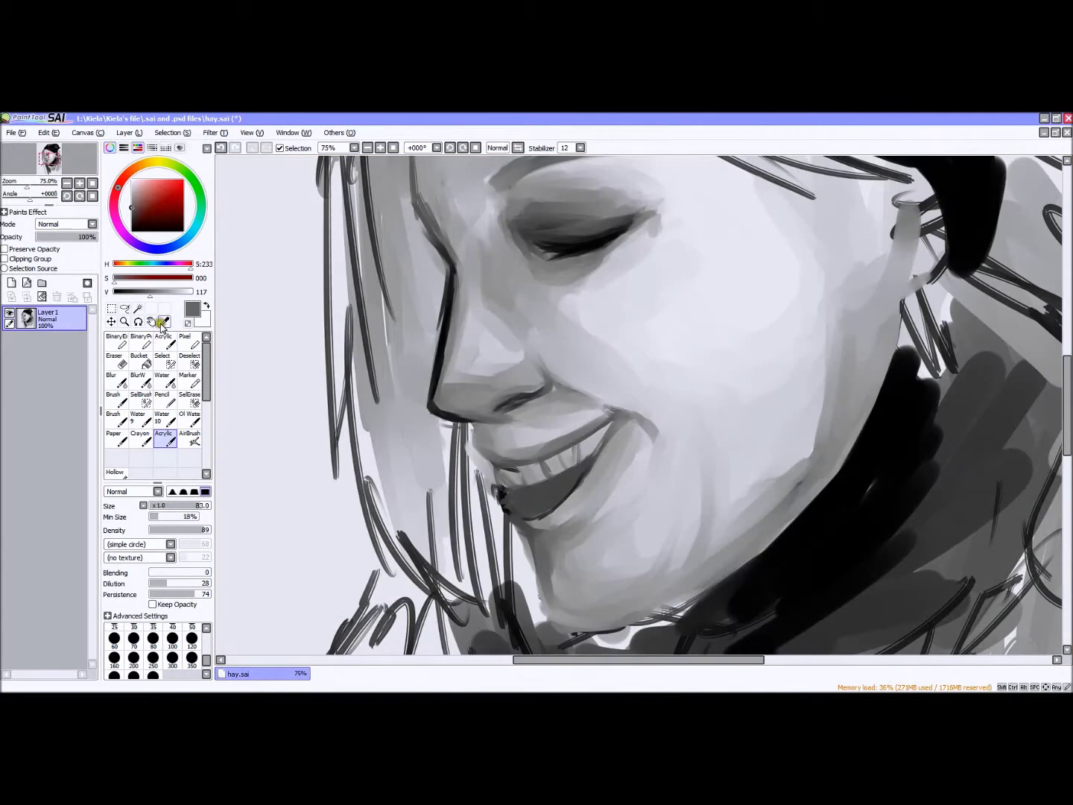
click(163, 572)
mouse_move(513, 477)
mouse_down()
mouse_move(596, 436)
mouse_move(506, 486)
mouse_move(513, 469)
mouse_move(505, 477)
mouse_move(542, 472)
mouse_up()
alt+click(443, 390)
click(67, 183)
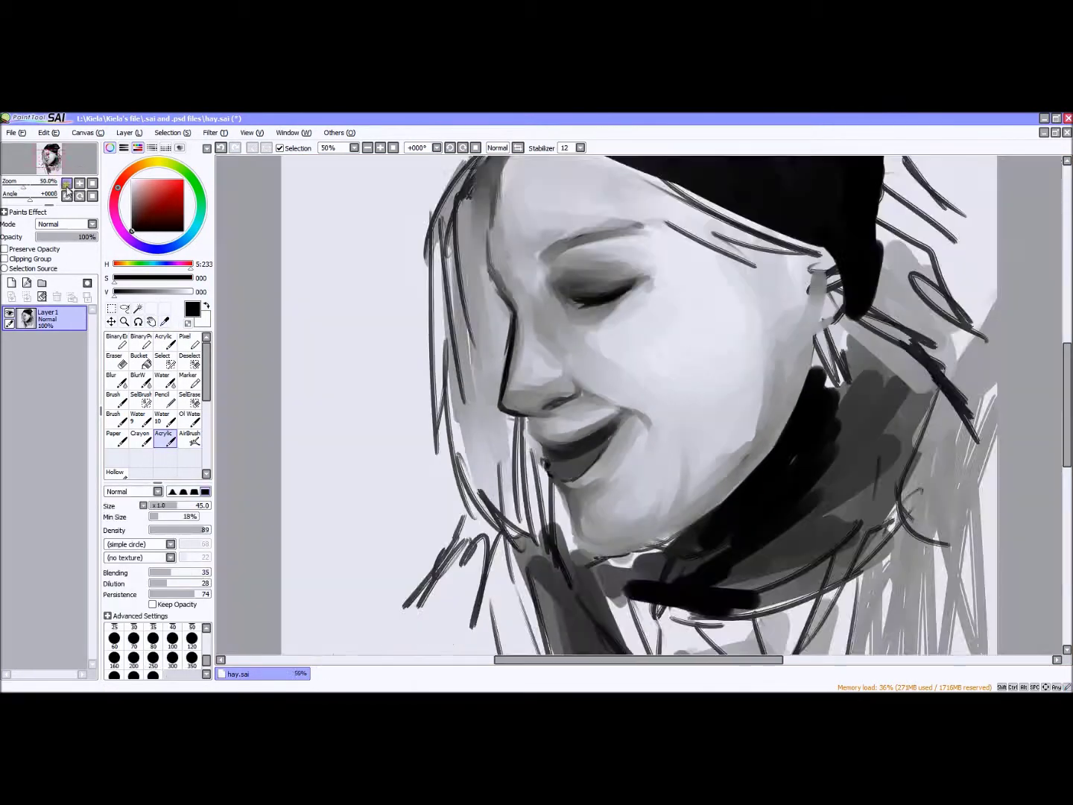
click(79, 184)
click(194, 572)
mouse_move(598, 454)
mouse_down()
mouse_move(615, 409)
mouse_move(625, 415)
mouse_move(587, 387)
mouse_move(582, 450)
mouse_move(615, 419)
mouse_move(661, 454)
mouse_up()
scroll(661, 455, down, 5)
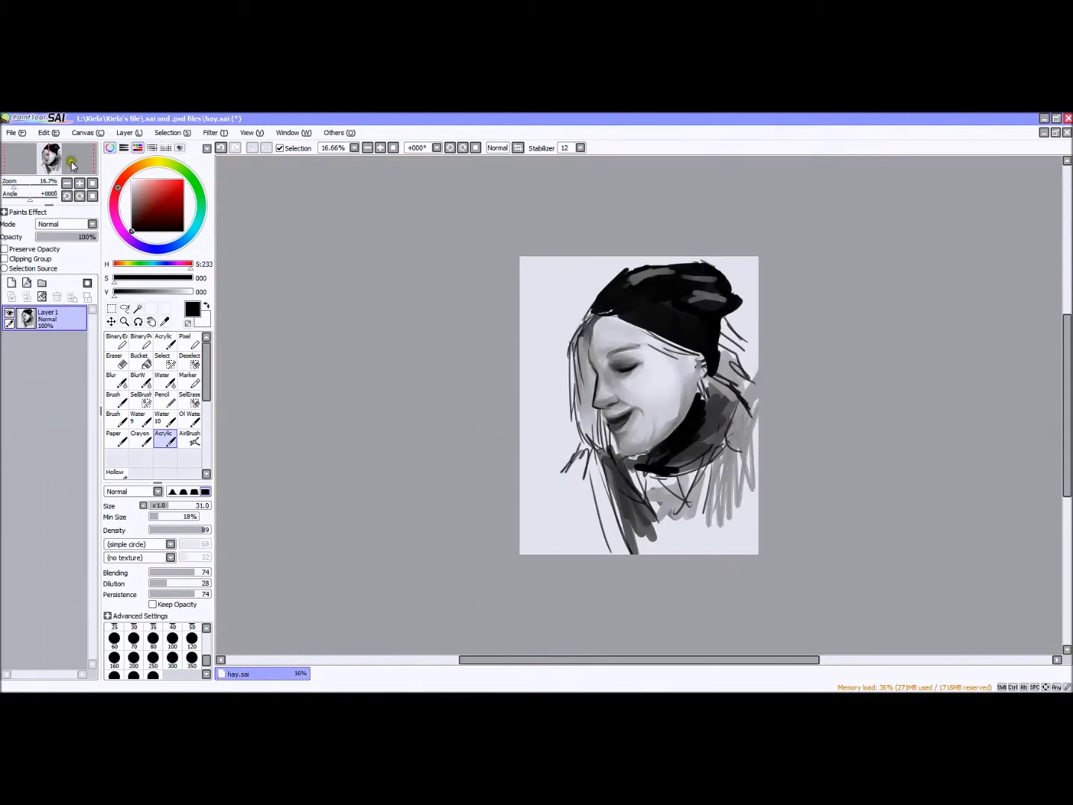
Paint the individual upper teeth in light grey at brush size 13 with blending 0.
scroll(258, 487, up, 2)
key(bracketright)
scroll(612, 525, up, 2)
alt+click(612, 524)
key(bracketleft)
key(bracketleft)
key(bracketleft)
key(bracketleft)
key(bracketleft)
scroll(478, 510, up, 2)
click(151, 573)
scroll(506, 507, down, 4)
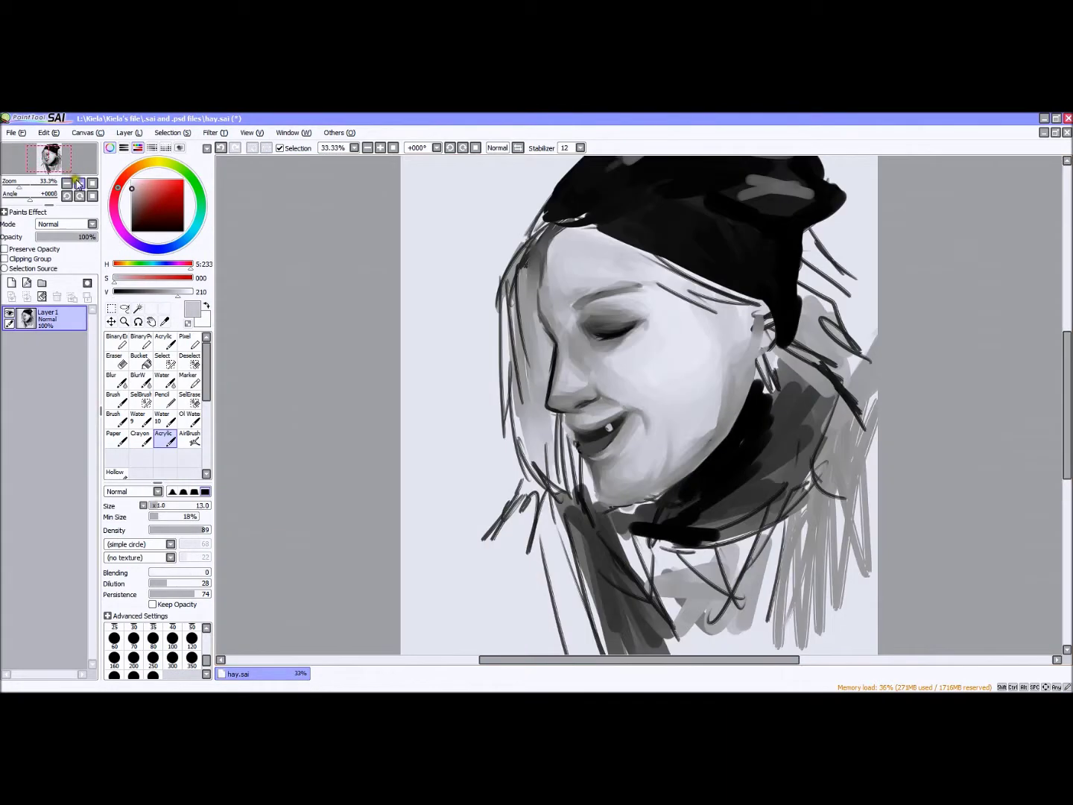
scroll(546, 474, up, 3)
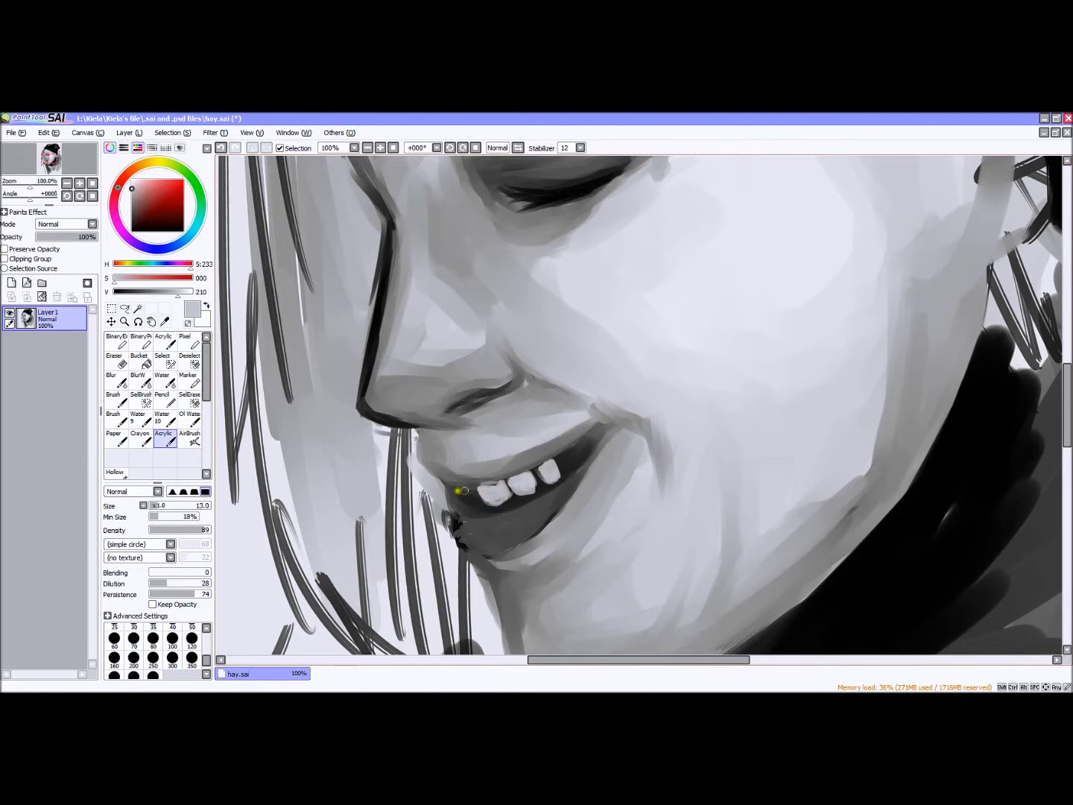
Cover the stray dark marks in front of the lips with a light grey tone using the Acrylic brush at size 29.
alt+click(417, 433)
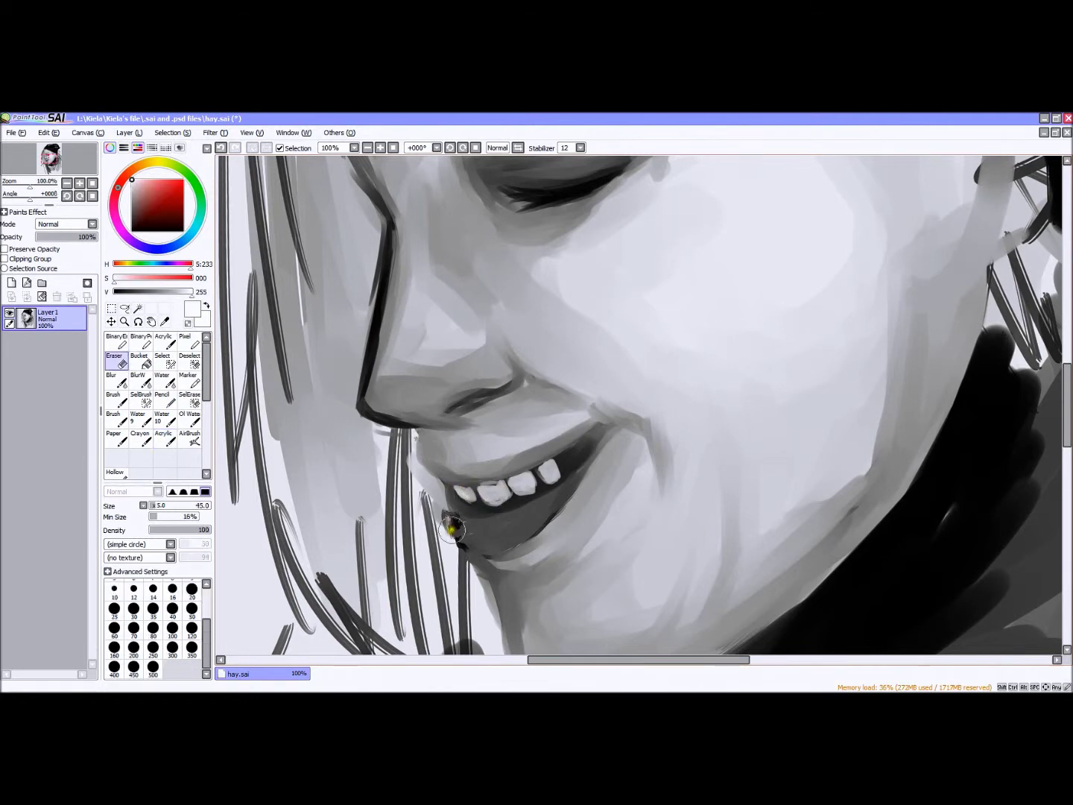
key(alt)
drag(429, 543, 447, 480)
scroll(446, 485, down, 4)
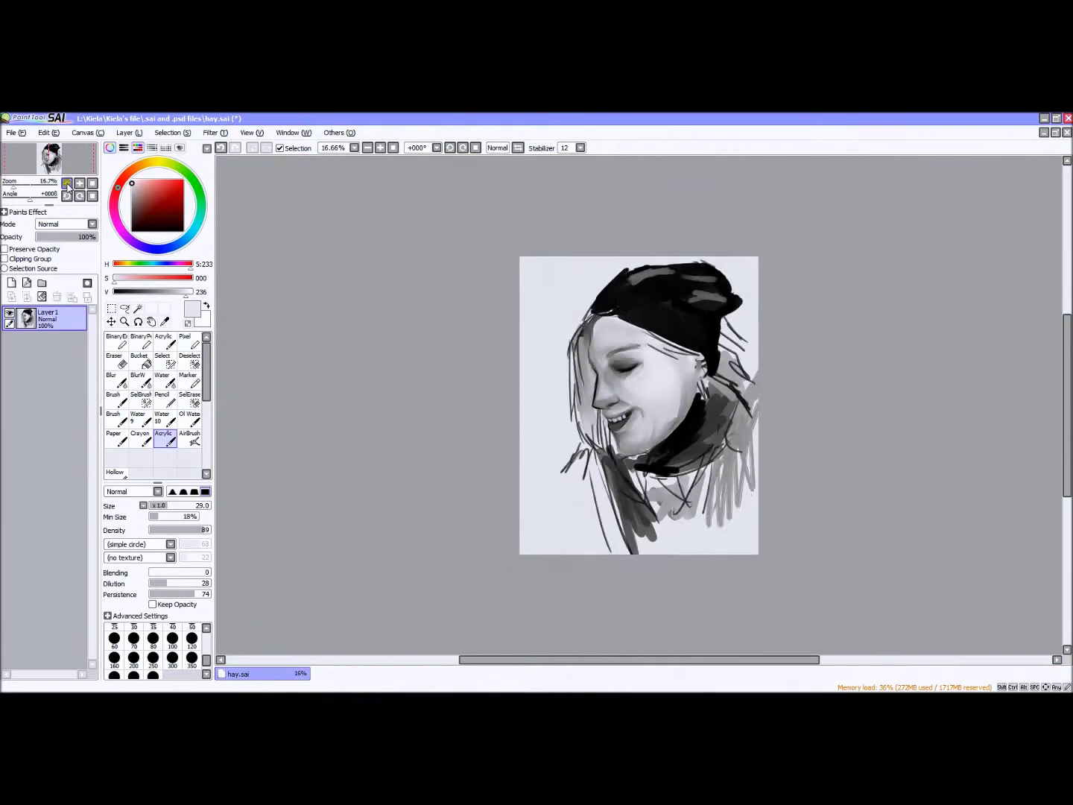
scroll(446, 484, up, 4)
Darken the mouth corner around the back teeth in black at brush size 14, and blend it at 74.
alt+click(382, 381)
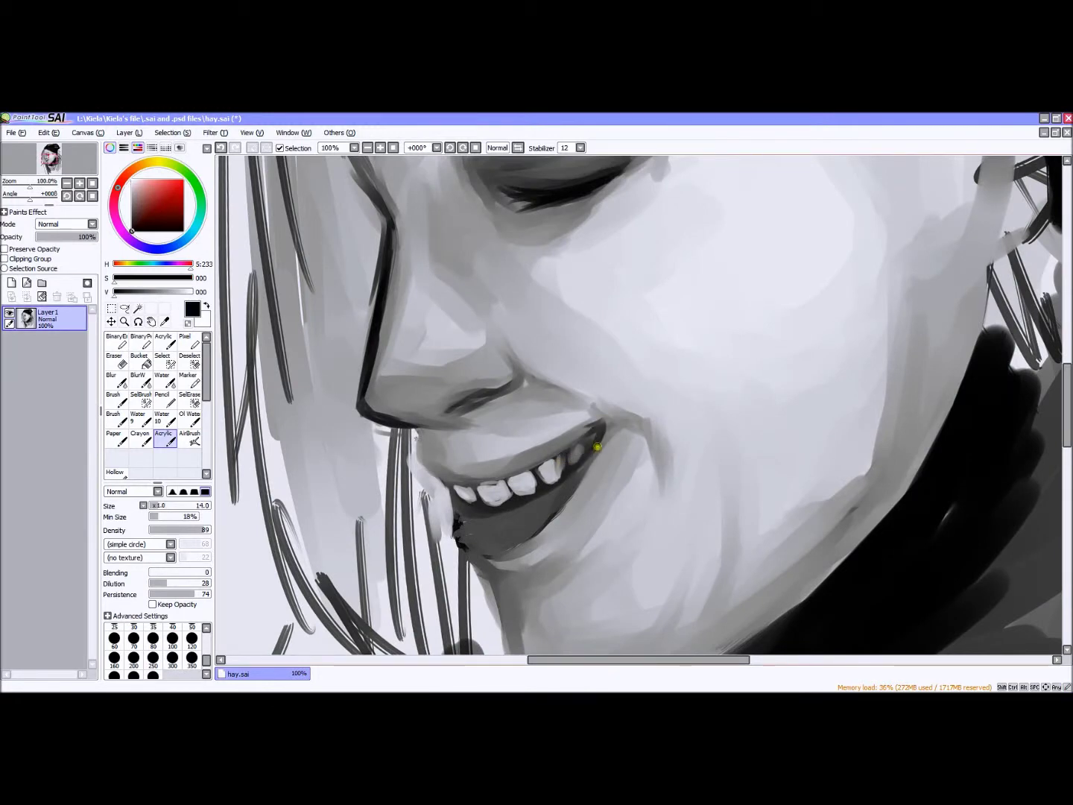
scroll(606, 430, down, 4)
scroll(554, 476, up, 4)
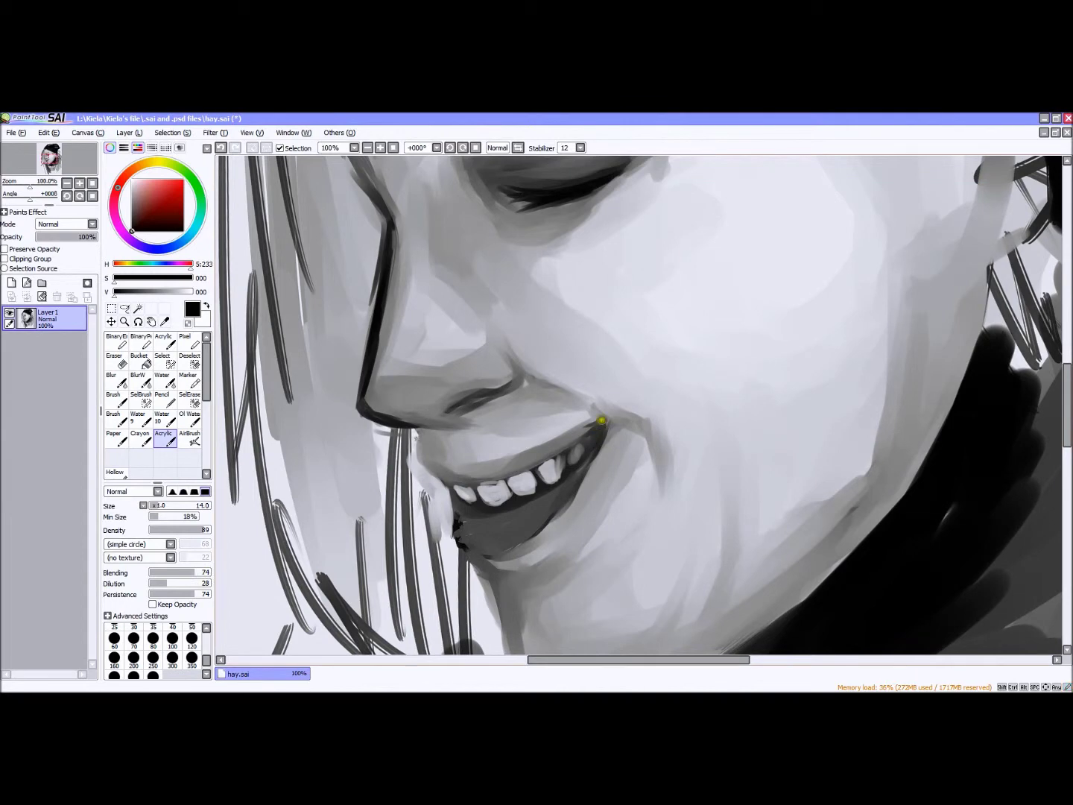
Draw the black fold from the nostril toward the mouth corner at blending 0, and soften it at size 18 with blending 75.
drag(173, 572, 149, 573)
drag(500, 349, 552, 385)
key(ctrl+z)
drag(491, 339, 546, 382)
click(192, 570)
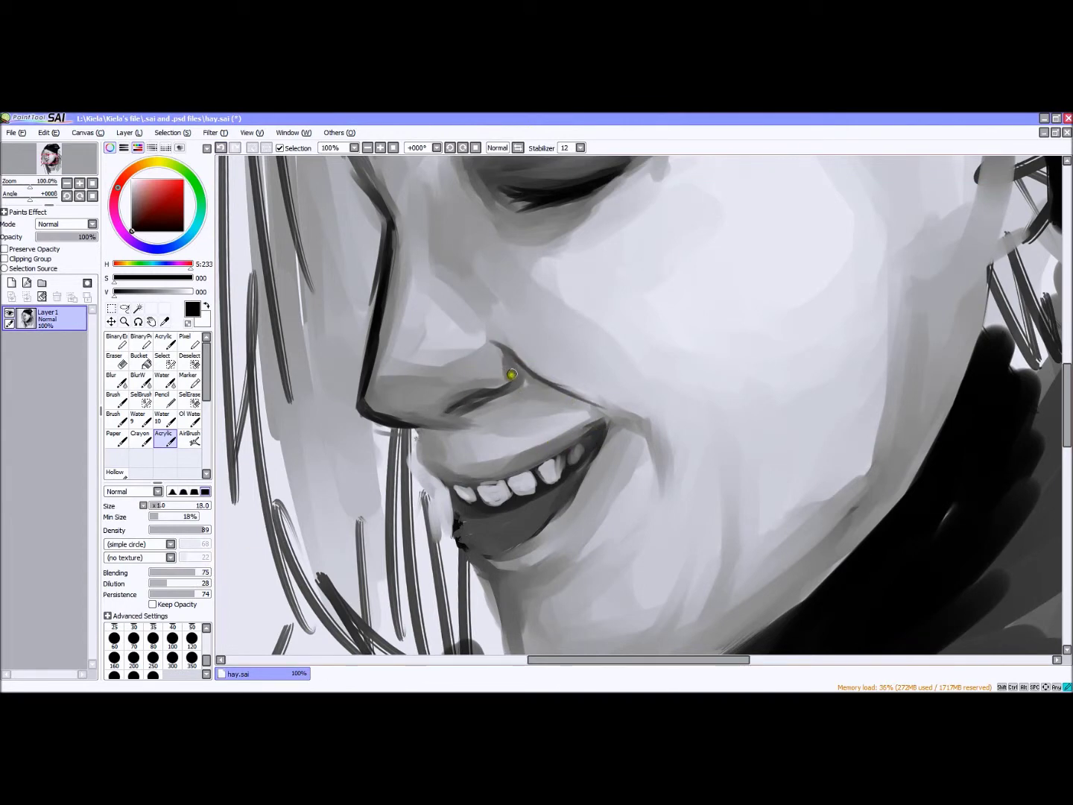
scroll(508, 370, down, 4)
scroll(637, 346, up, 5)
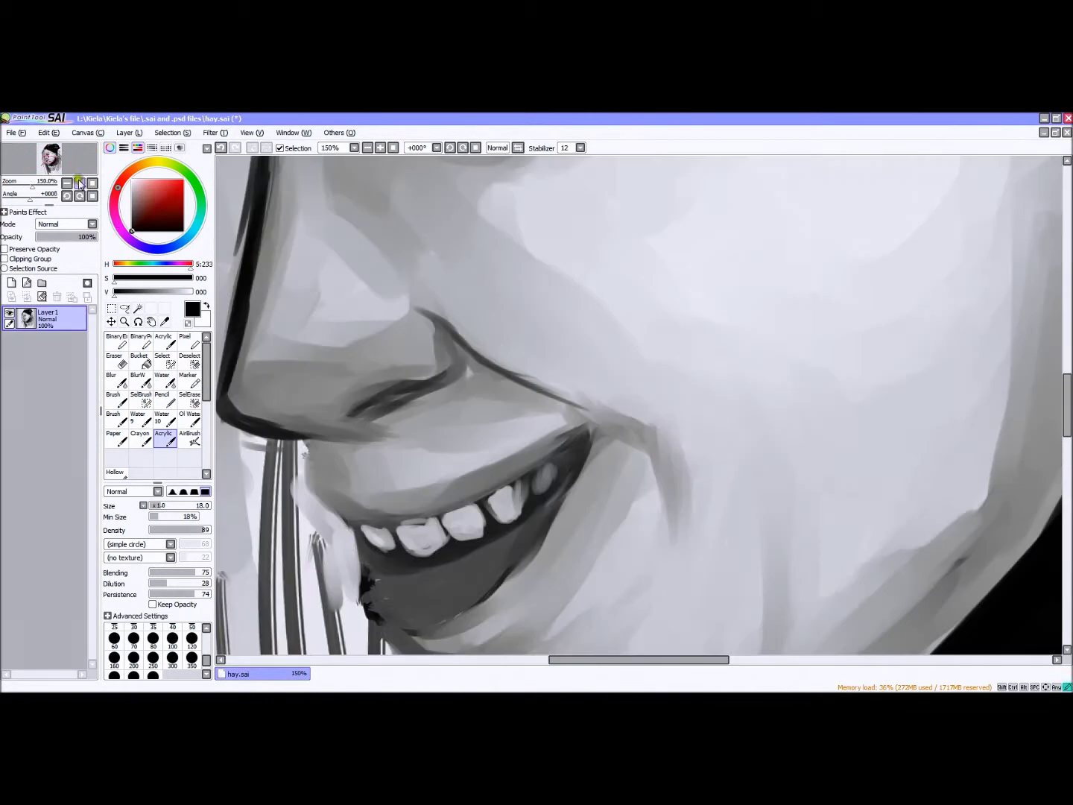
Soften the smile line beside the mouth with sampled light grey at size 38, and smooth the lower lip at size 20.
alt+click(630, 425)
scroll(630, 397, down, 2)
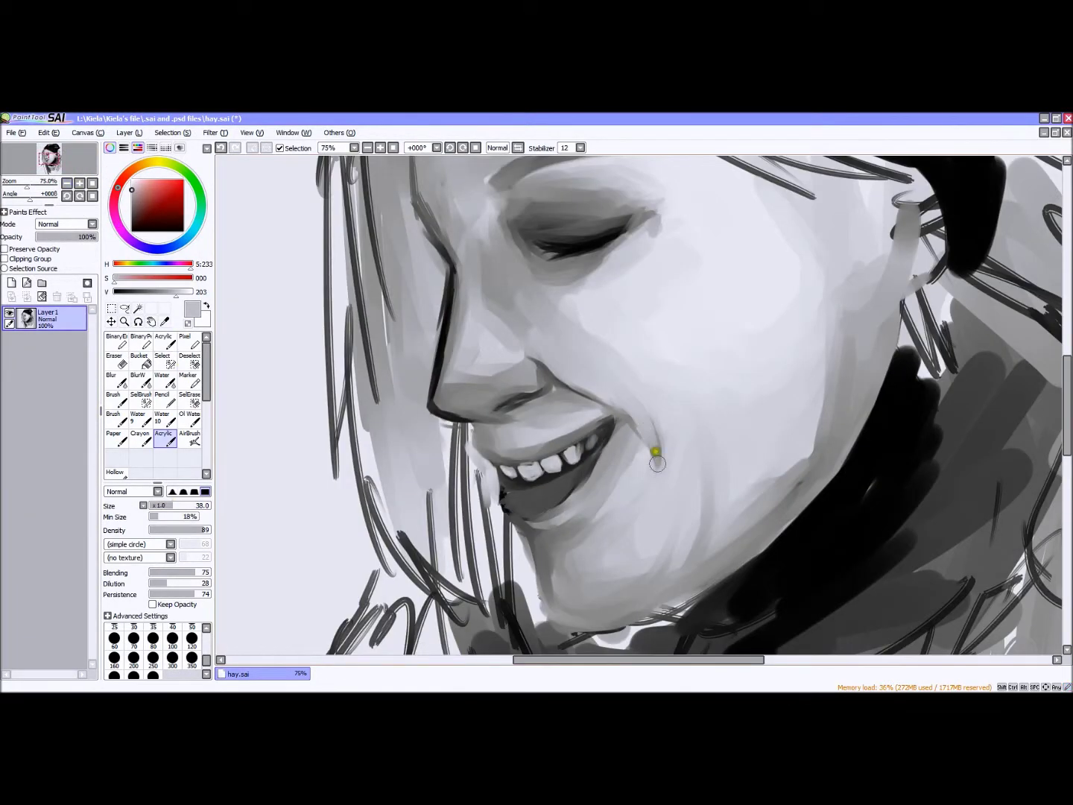
key(bracketleft)
key(bracketleft)
key(bracketleft)
key(bracketleft)
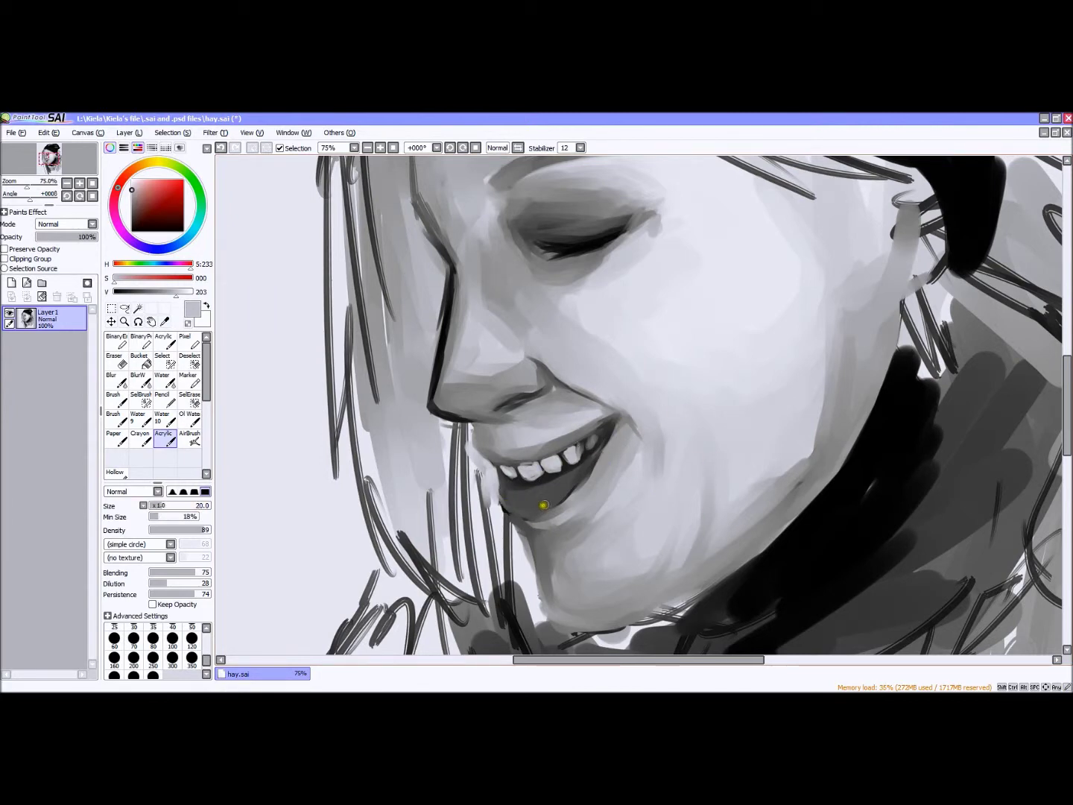
Define the upper lip in dark grey at size 12 with blending 0, and blend it at size 36 with blending 79.
click(68, 183)
click(79, 183)
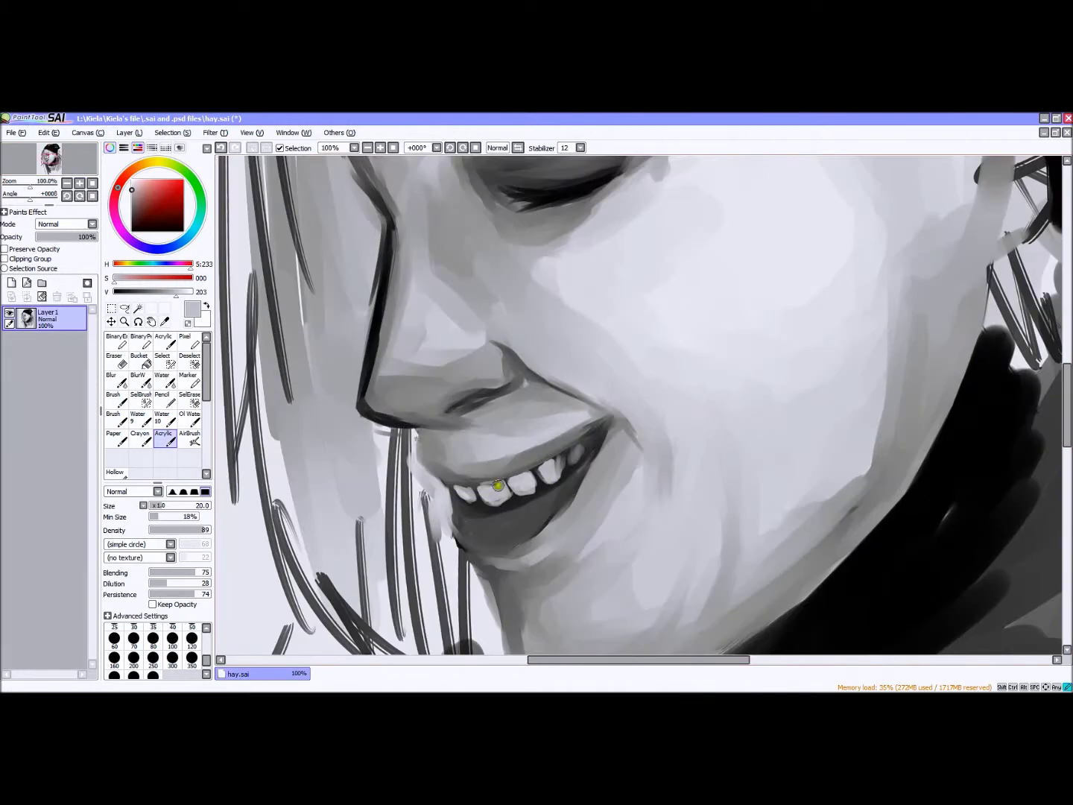
alt+click(540, 535)
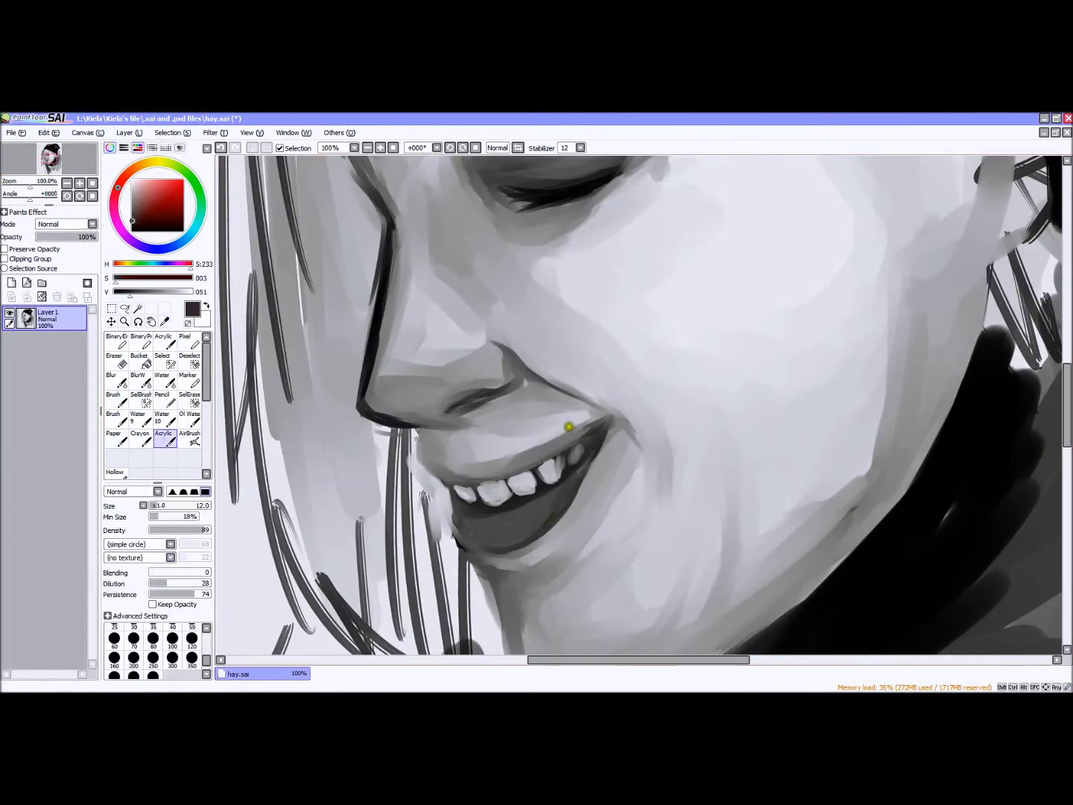
click(163, 437)
mouse_move(491, 447)
mouse_down()
mouse_move(496, 413)
mouse_move(468, 433)
mouse_move(590, 414)
mouse_move(581, 406)
mouse_move(547, 431)
mouse_move(579, 412)
mouse_up()
key(ctrl+minus)
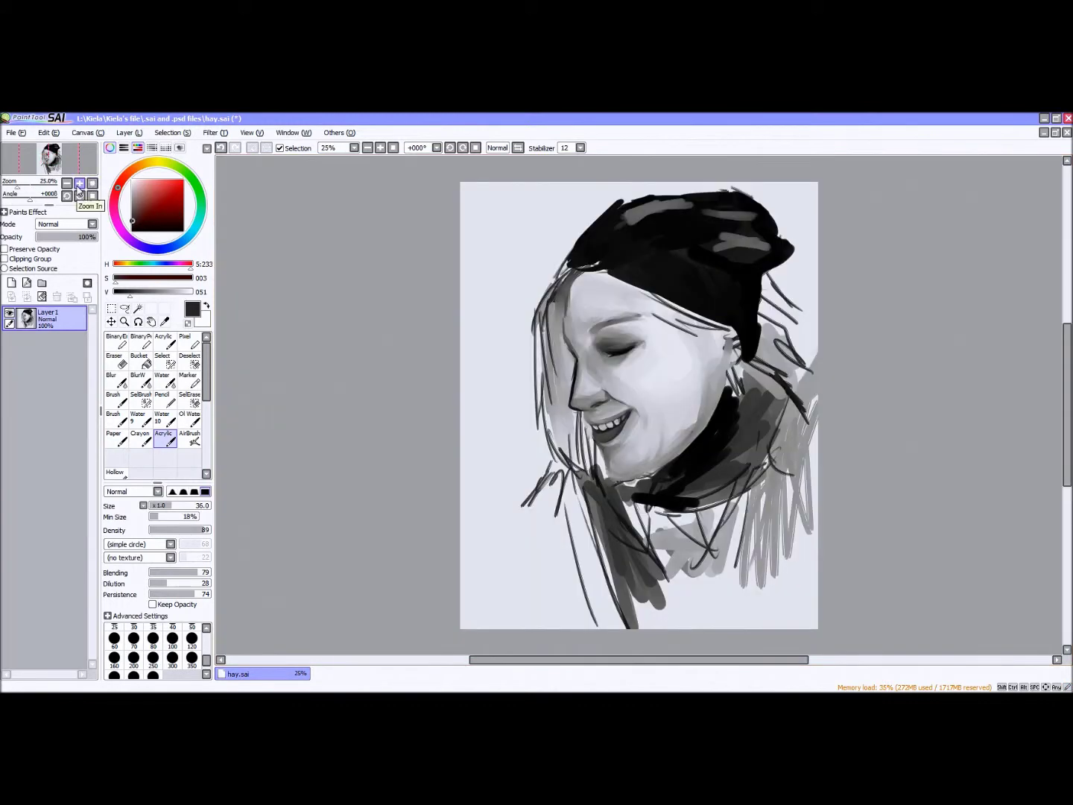
Paint the hair on both sides of the face in grey with the Stringy_R brush shape, size 57 and blending 0.
click(172, 544)
click(157, 596)
key(ctrl+plus)
mouse_move(540, 224)
mouse_down()
mouse_move(518, 350)
mouse_move(503, 365)
mouse_move(551, 239)
mouse_move(604, 223)
mouse_move(559, 253)
mouse_move(566, 212)
mouse_move(522, 239)
mouse_move(511, 433)
mouse_move(555, 475)
mouse_move(563, 439)
mouse_move(521, 342)
mouse_move(532, 319)
mouse_move(551, 434)
mouse_up()
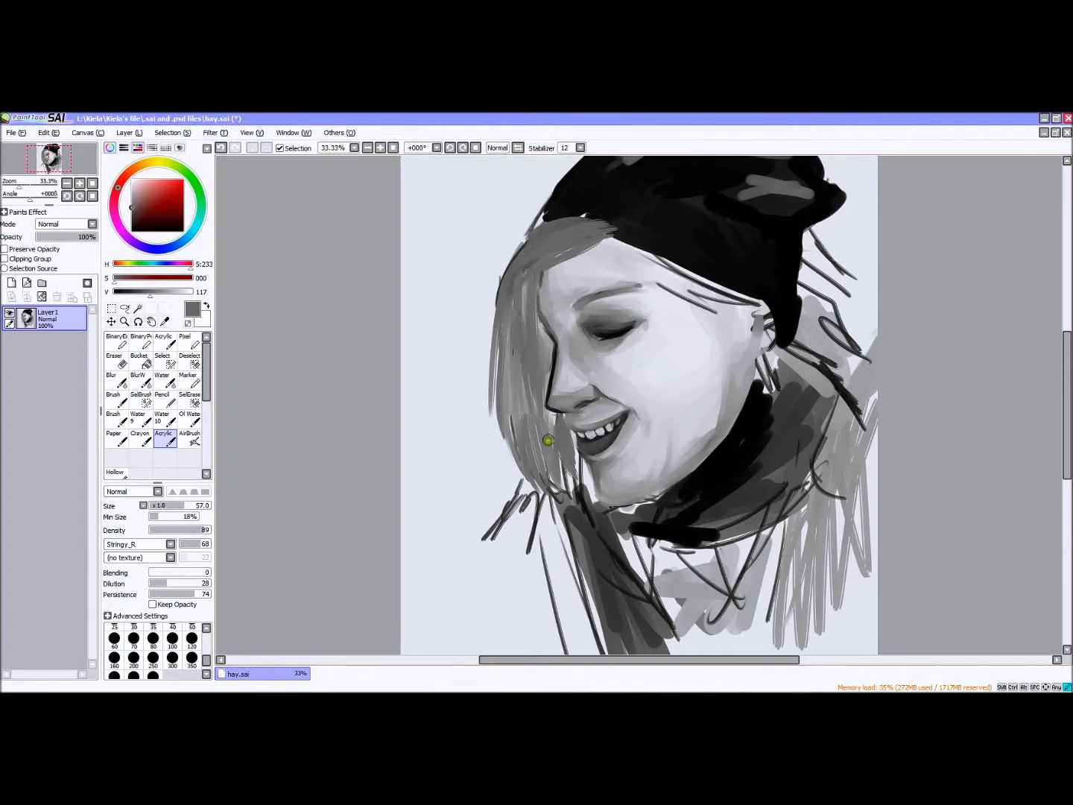
mouse_move(626, 238)
mouse_down()
mouse_move(719, 307)
mouse_move(764, 316)
mouse_move(715, 298)
mouse_move(756, 352)
mouse_move(740, 313)
mouse_move(654, 254)
mouse_up()
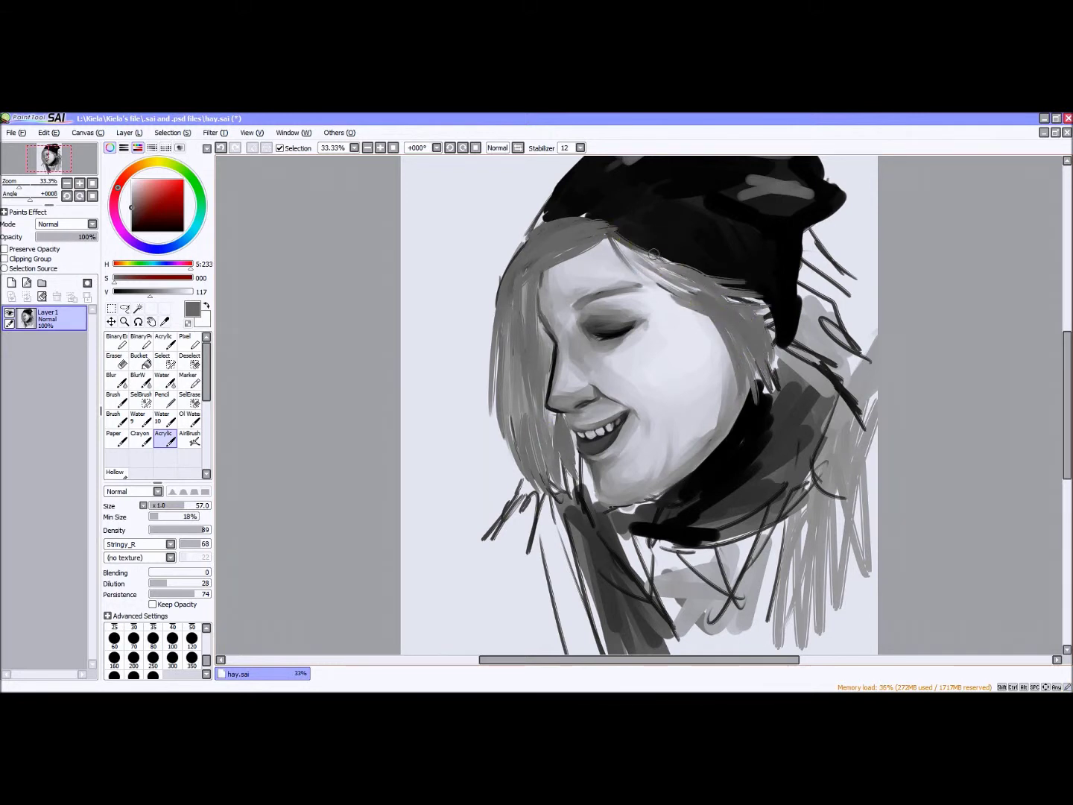
Outline the face profile from the upper lip to the chin in black at brush size 8.
scroll(638, 408, up, 3)
mouse_move(470, 424)
mouse_down()
mouse_move(457, 467)
mouse_move(460, 432)
mouse_move(498, 466)
mouse_up()
key(ctrl+z)
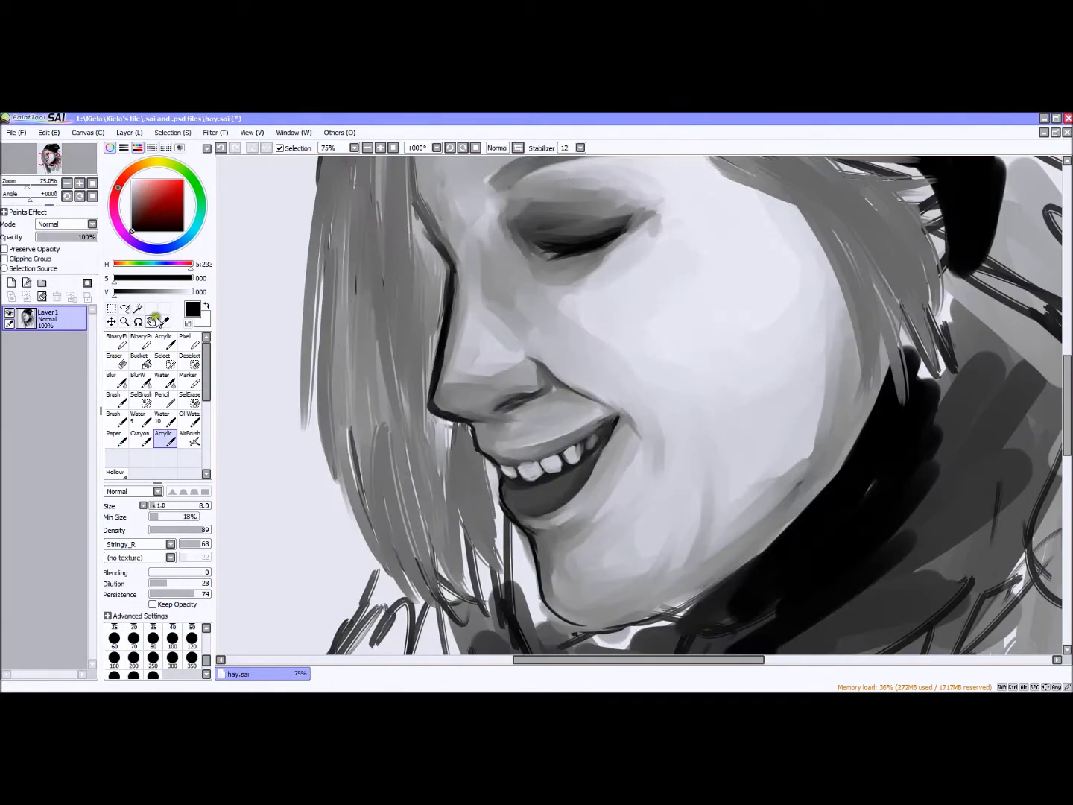
Lighten and blend the upper eyelid and brow area with sampled light grey at brush size 50 and blending 82.
mouse_move(630, 217)
mouse_down()
mouse_move(600, 208)
mouse_move(555, 219)
mouse_move(586, 184)
mouse_up()
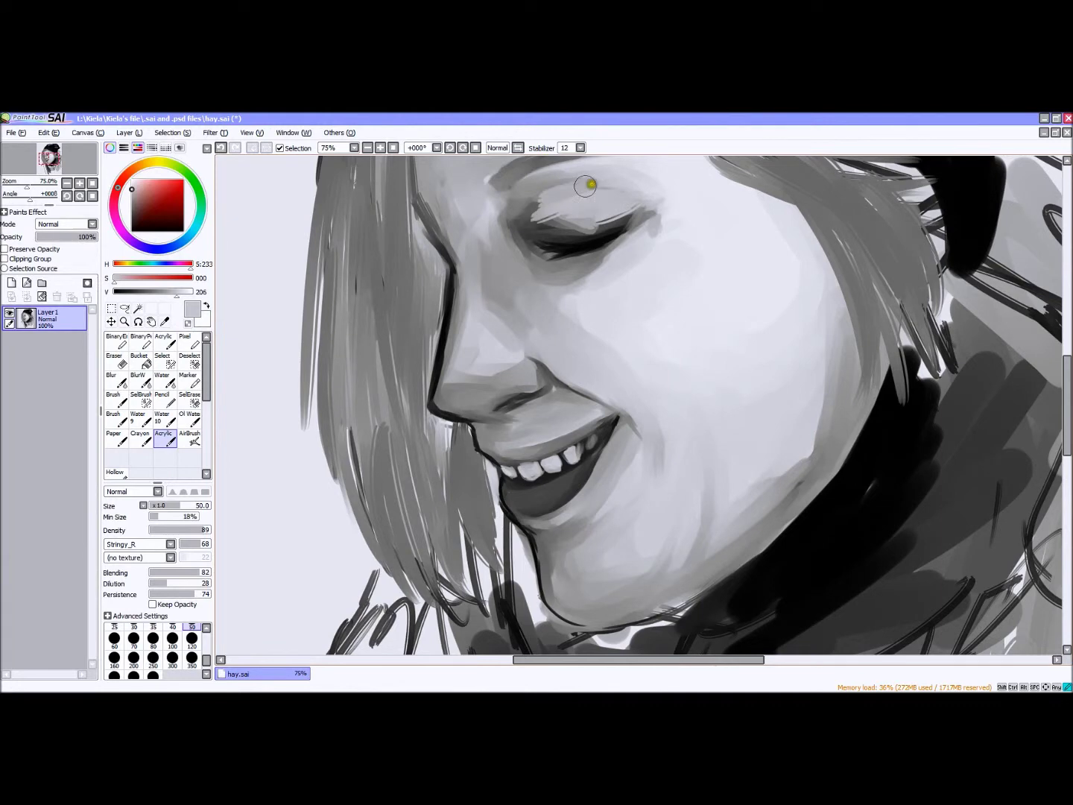
scroll(586, 185, down, 1)
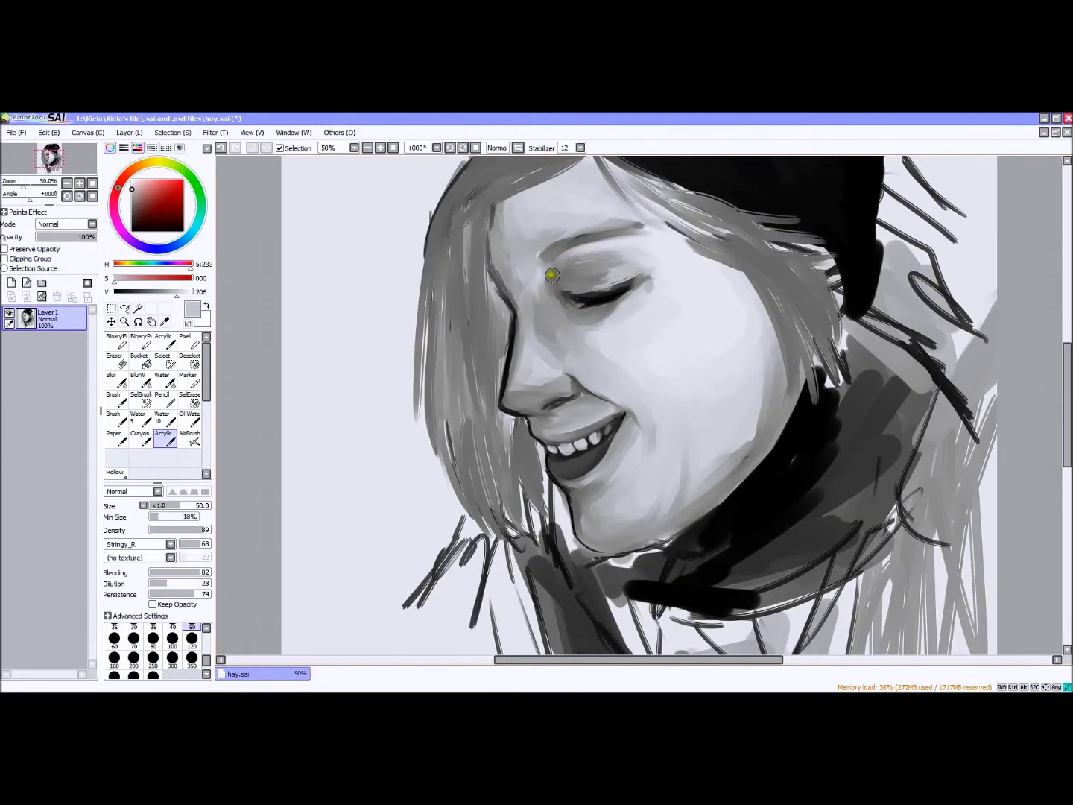
mouse_move(569, 273)
mouse_down()
mouse_move(633, 267)
mouse_move(582, 250)
mouse_move(567, 272)
mouse_up()
click(52, 181)
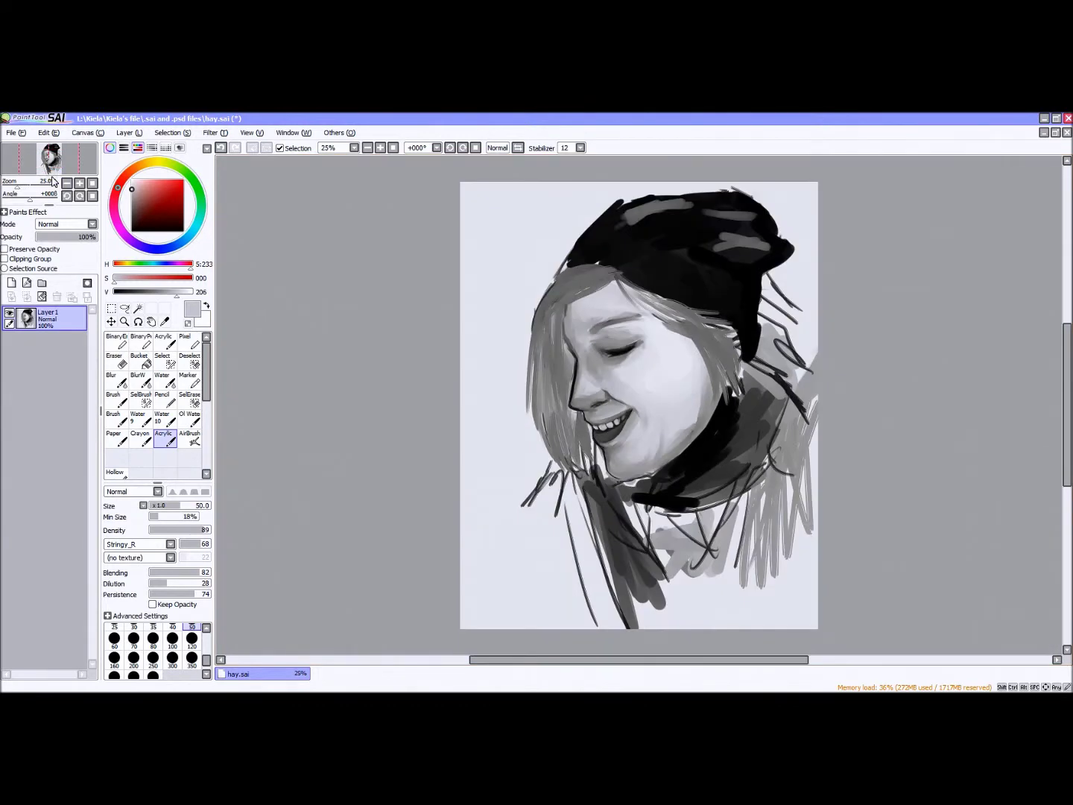
click(52, 182)
drag(600, 210, 552, 238)
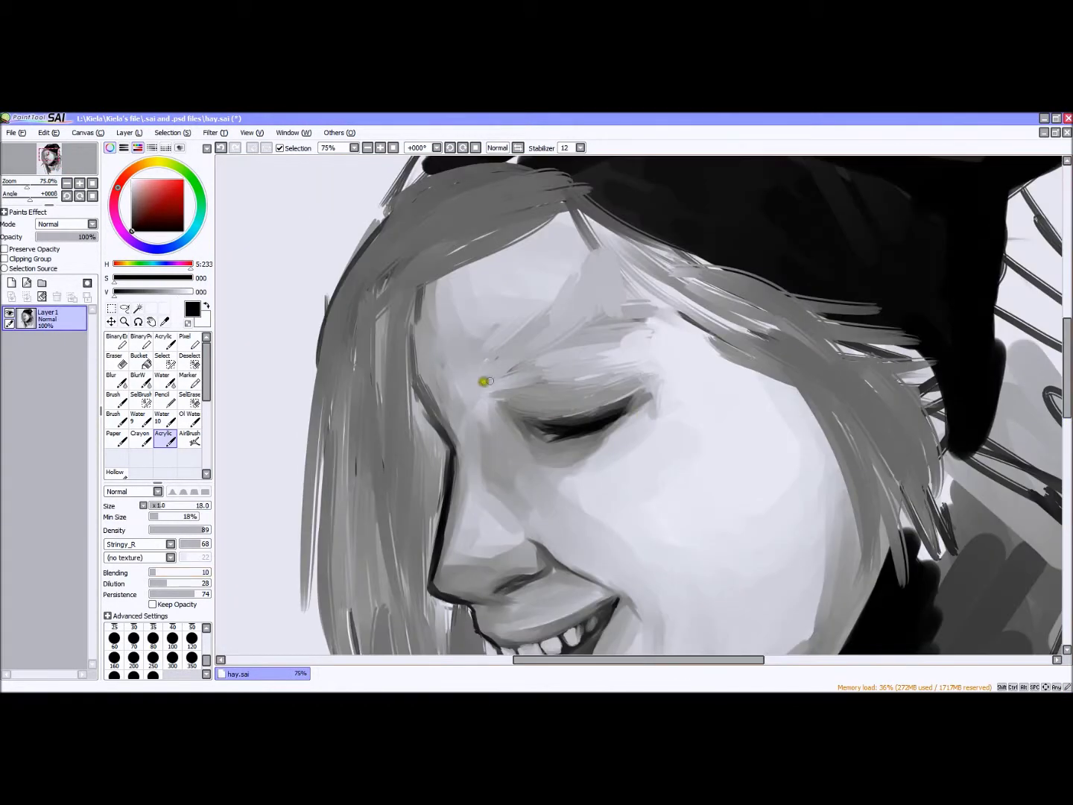
Paint the eyebrow in black at size 18 with blending 10, thickening its inner end, and darken the closed eyelid.
mouse_move(484, 379)
mouse_down()
mouse_move(474, 379)
mouse_move(604, 341)
mouse_up()
drag(513, 380, 620, 349)
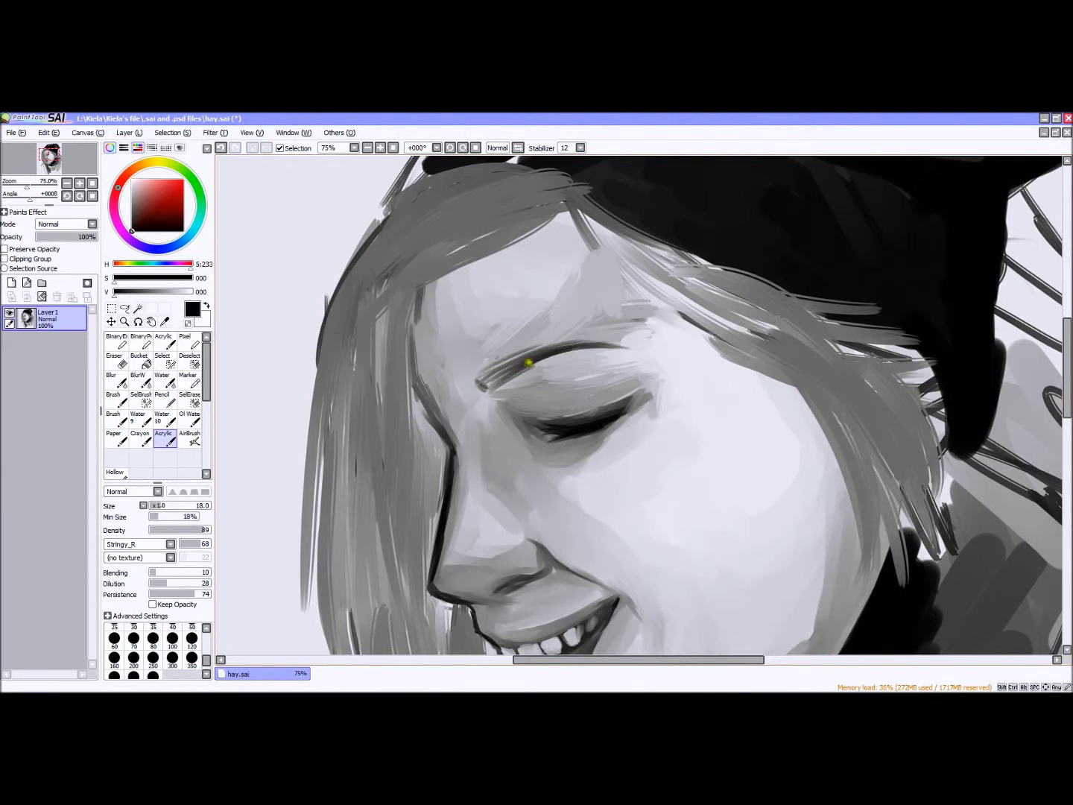
drag(529, 362, 493, 379)
drag(604, 400, 538, 411)
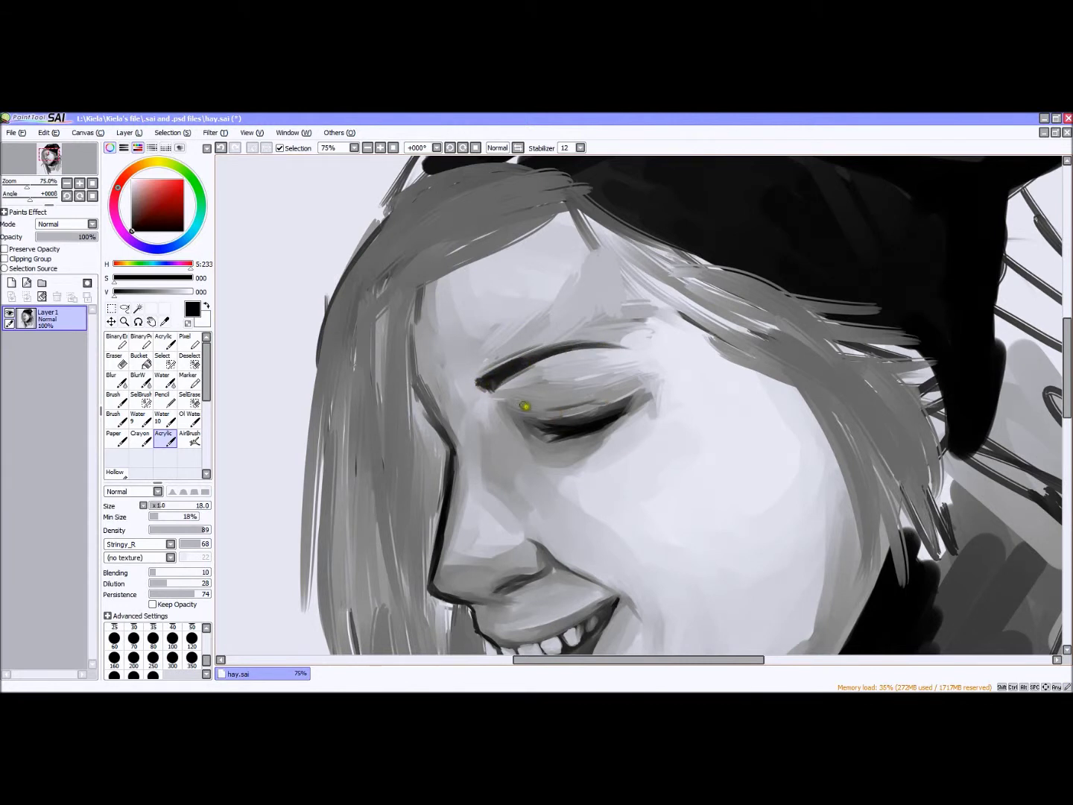
Shade and blend the jaw edge above the scarf with sampled mid-grey at size 73 and blending 76.
key(minus)
key(minus)
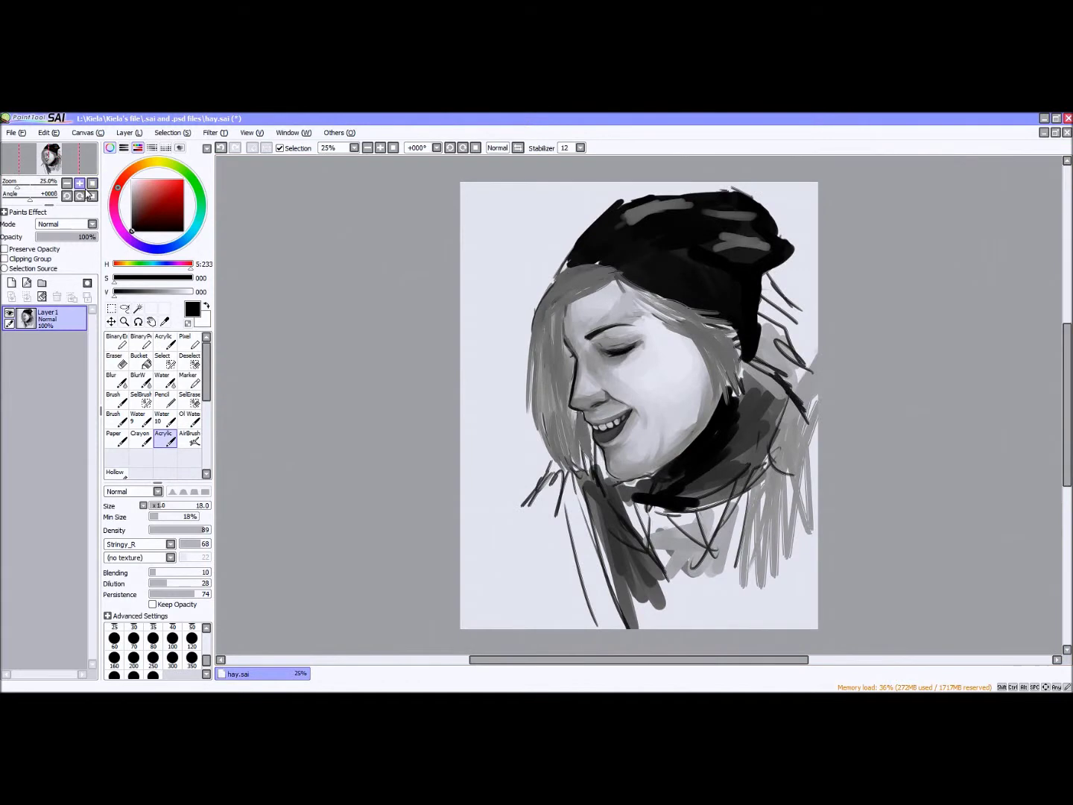
drag(656, 474, 701, 426)
alt+click(688, 440)
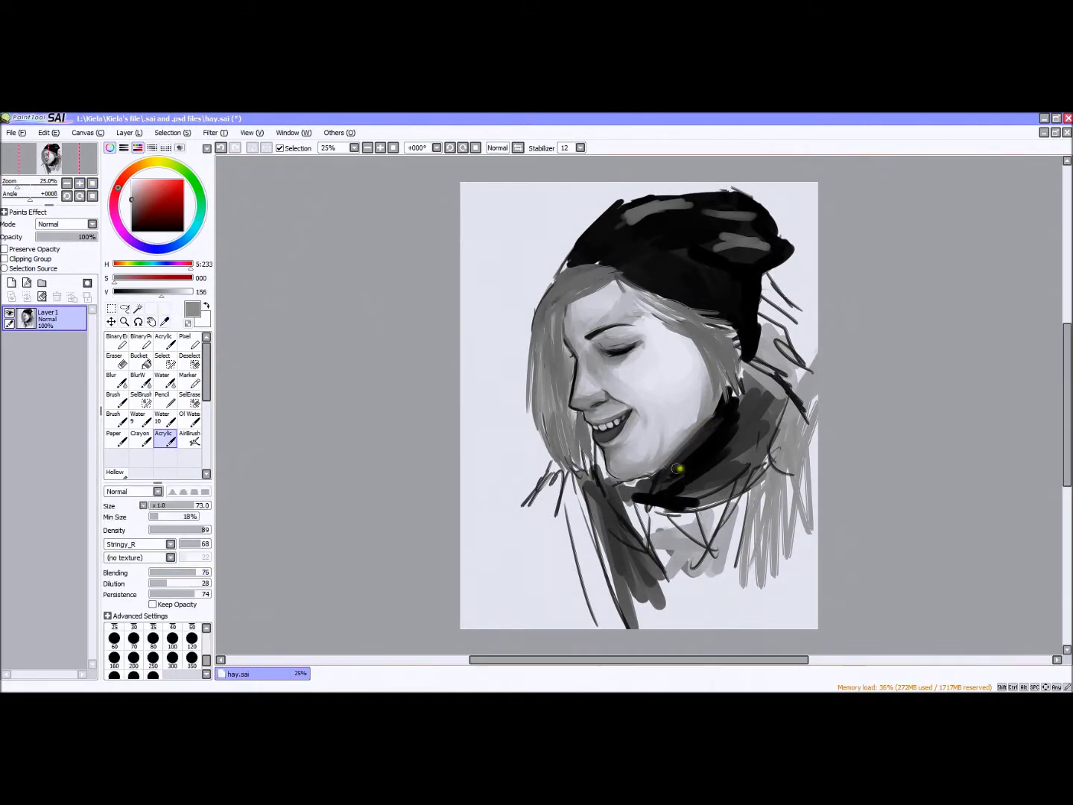
Darken the hair in front of the face with blended dark grey strands at size 39 and blending 74.
key(plus)
scroll(549, 343, up, 3)
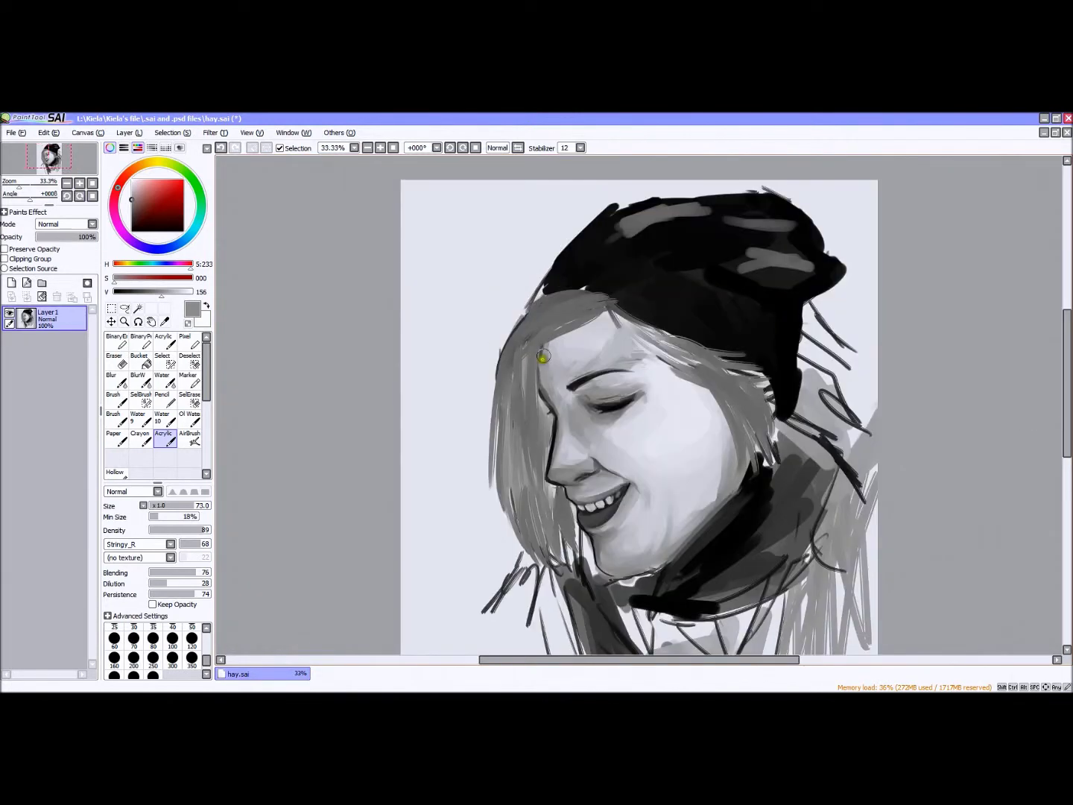
drag(522, 348, 520, 514)
click(220, 148)
drag(495, 384, 516, 513)
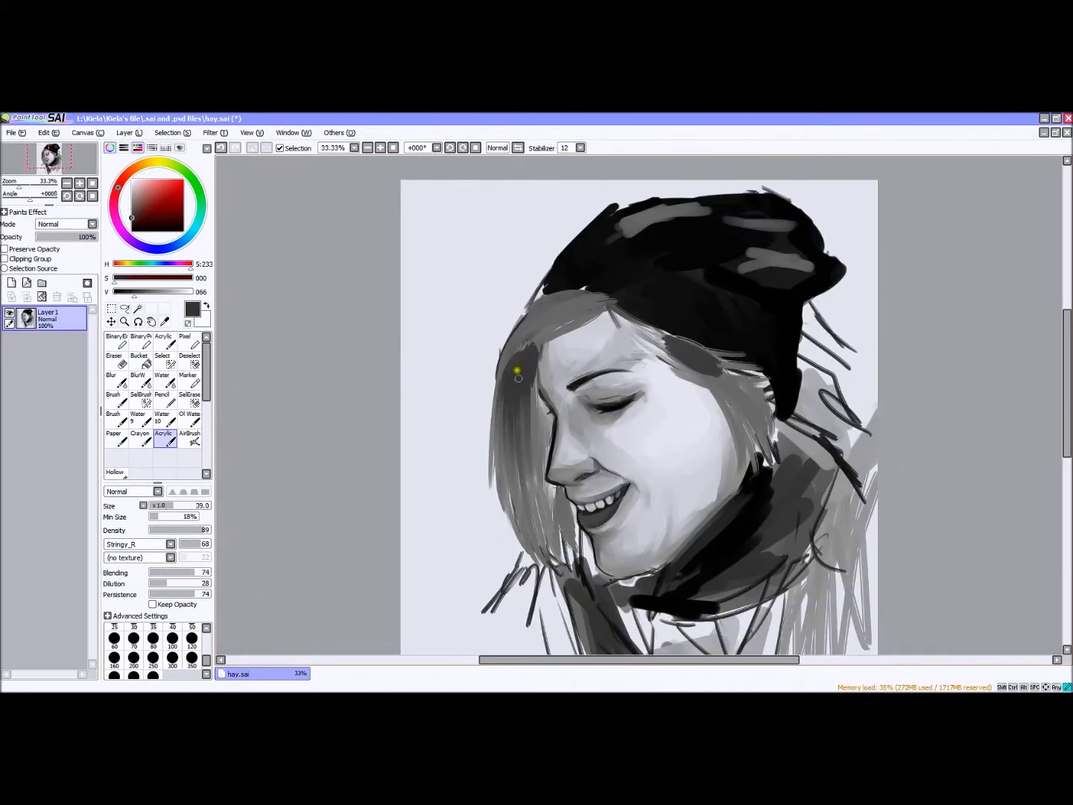
drag(531, 406, 533, 531)
drag(532, 380, 545, 485)
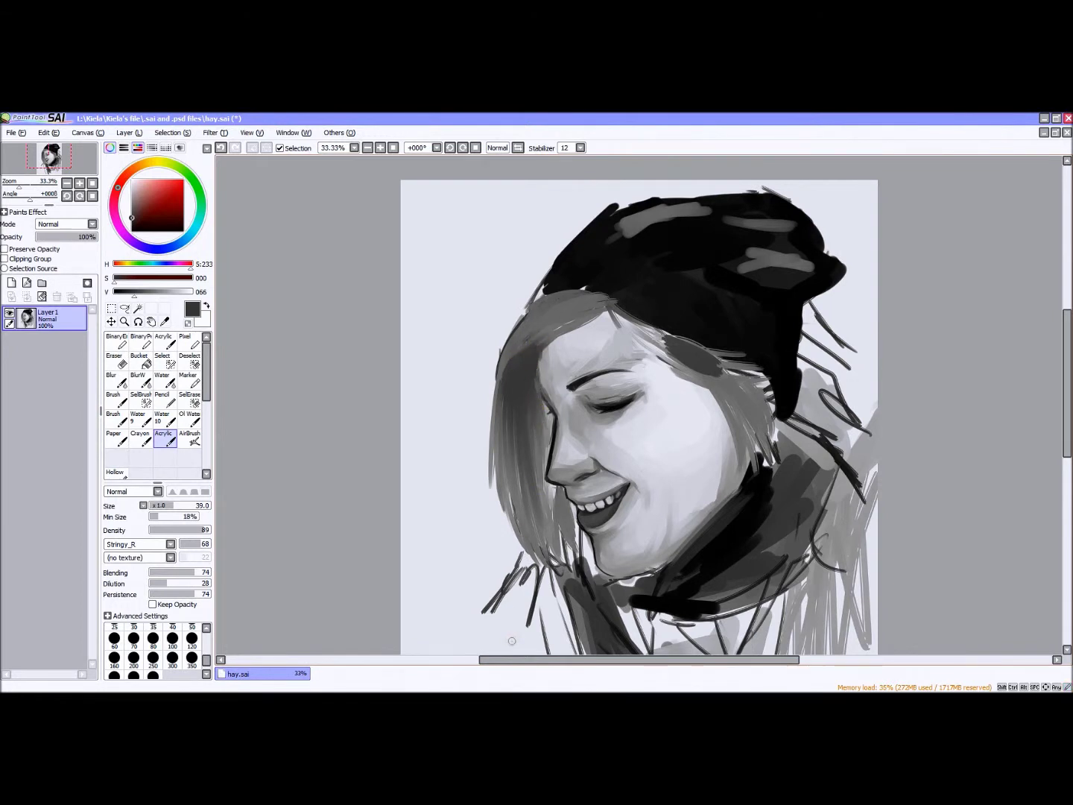
drag(563, 534, 554, 473)
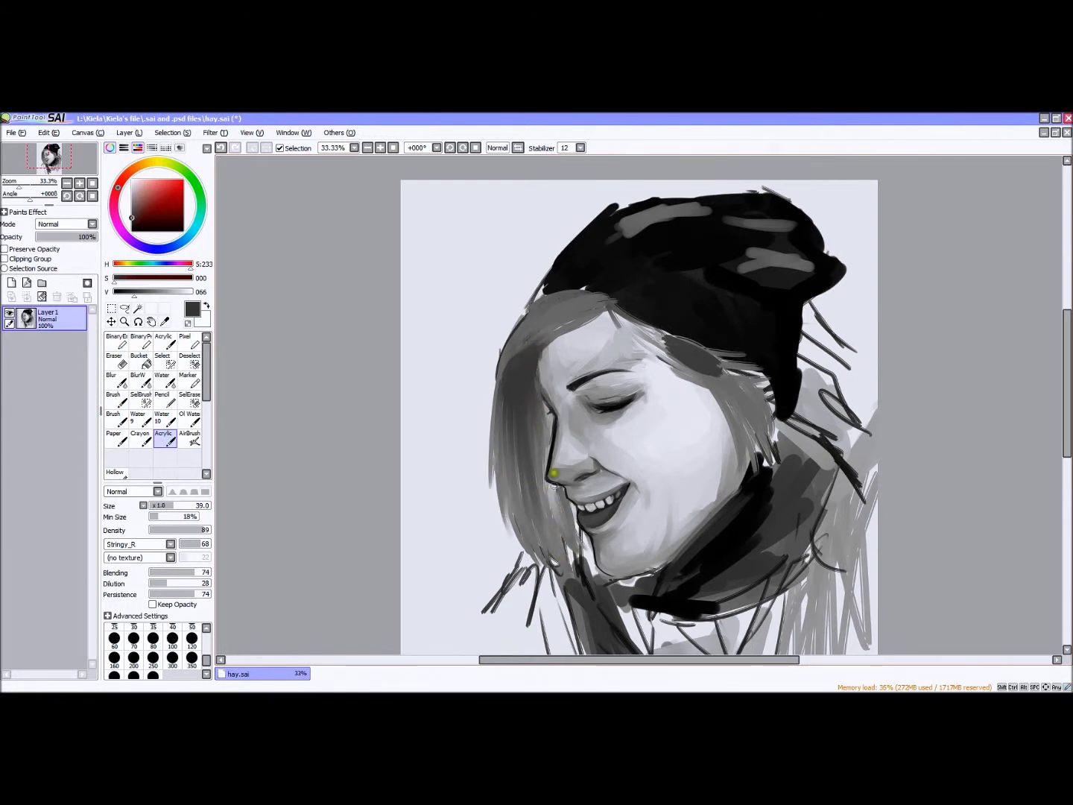
drag(514, 559, 506, 510)
drag(585, 565, 565, 536)
Blend dark grey into the hair strands between the hat and the cheek at size 39 with blending 74.
drag(701, 355, 760, 384)
mouse_move(692, 387)
mouse_down()
mouse_move(749, 390)
mouse_move(761, 413)
mouse_move(741, 477)
mouse_up()
drag(660, 306, 667, 332)
Soften the hat's outline and fold highlights using the Noise brush shape.
key(minus)
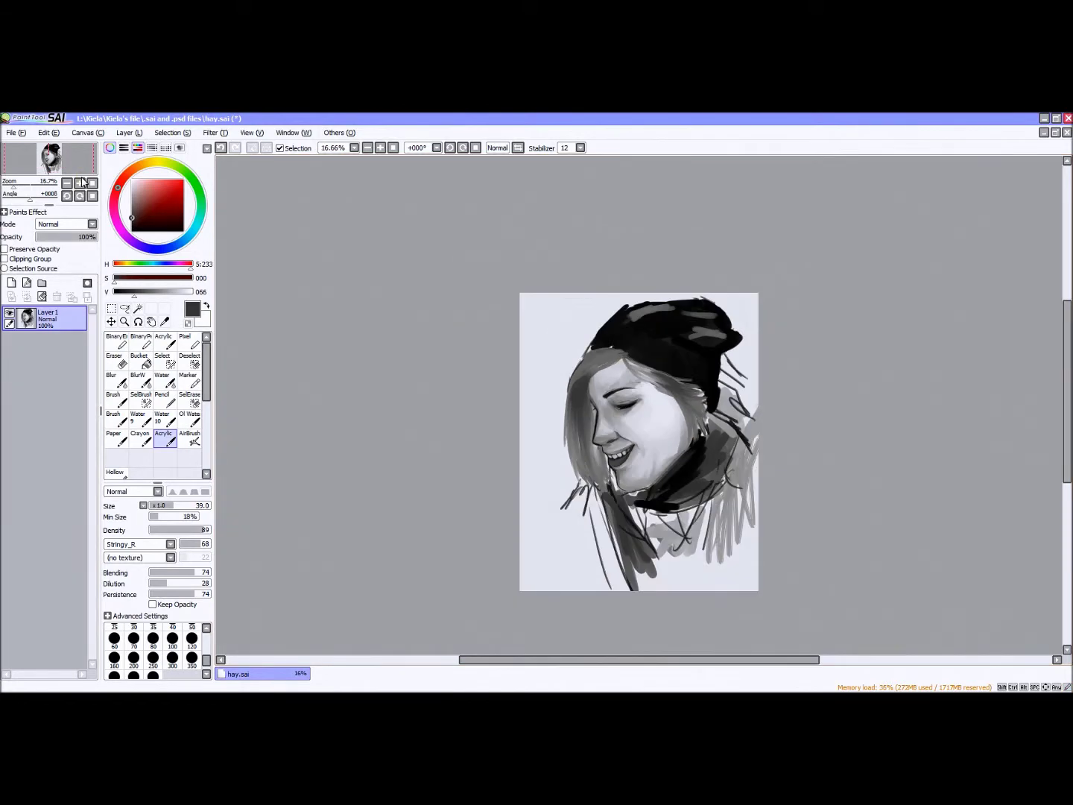
click(81, 182)
click(170, 544)
click(123, 567)
mouse_move(570, 246)
mouse_down()
mouse_move(538, 284)
mouse_move(551, 294)
mouse_up()
mouse_move(596, 240)
mouse_down()
mouse_move(641, 221)
mouse_move(590, 253)
mouse_up()
mouse_move(753, 226)
mouse_down()
mouse_move(783, 266)
mouse_move(719, 306)
mouse_move(787, 401)
mouse_move(700, 211)
mouse_move(757, 182)
mouse_move(733, 290)
mouse_up()
Paint the hat's rim black and its folds grey with blending 0, and blend them and the hair edge at size 46, blending 83.
click(150, 572)
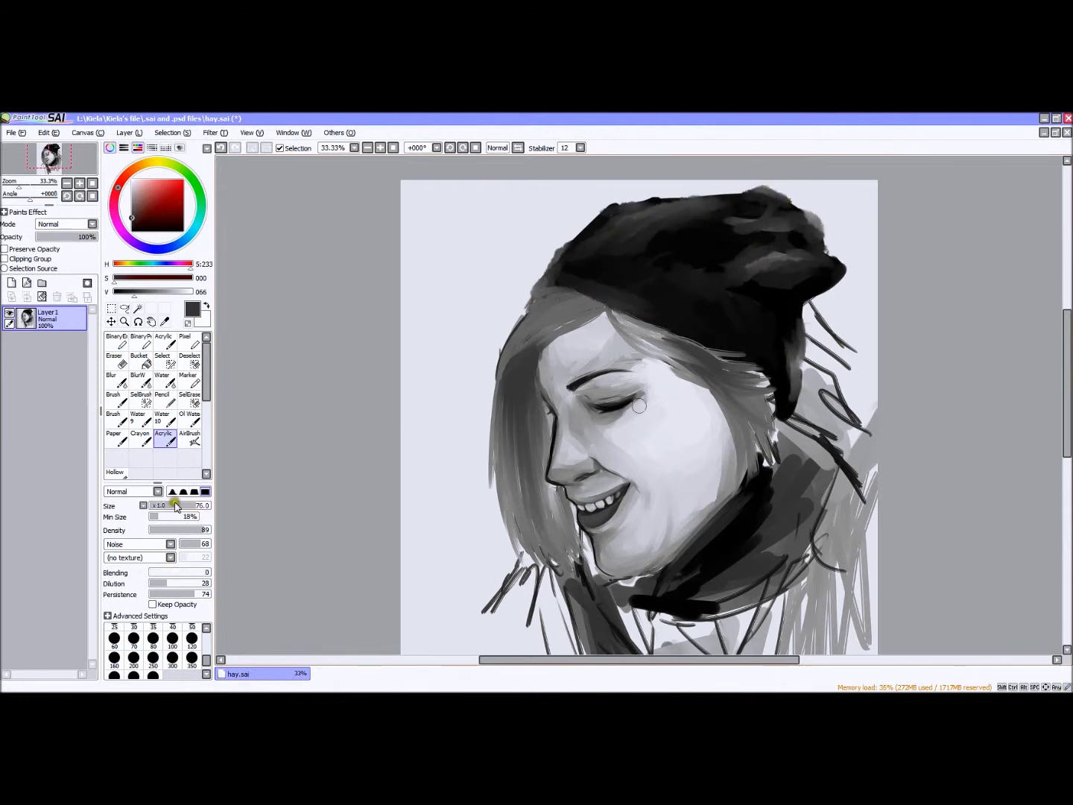
click(176, 505)
alt+click(546, 273)
mouse_move(546, 273)
mouse_down()
mouse_move(582, 232)
mouse_move(596, 293)
mouse_up()
alt+click(767, 211)
mouse_move(767, 211)
mouse_down()
mouse_move(708, 203)
mouse_move(782, 202)
mouse_up()
mouse_move(819, 277)
mouse_down()
mouse_move(783, 259)
mouse_move(738, 262)
mouse_up()
alt+click(814, 311)
drag(815, 312, 792, 361)
click(201, 572)
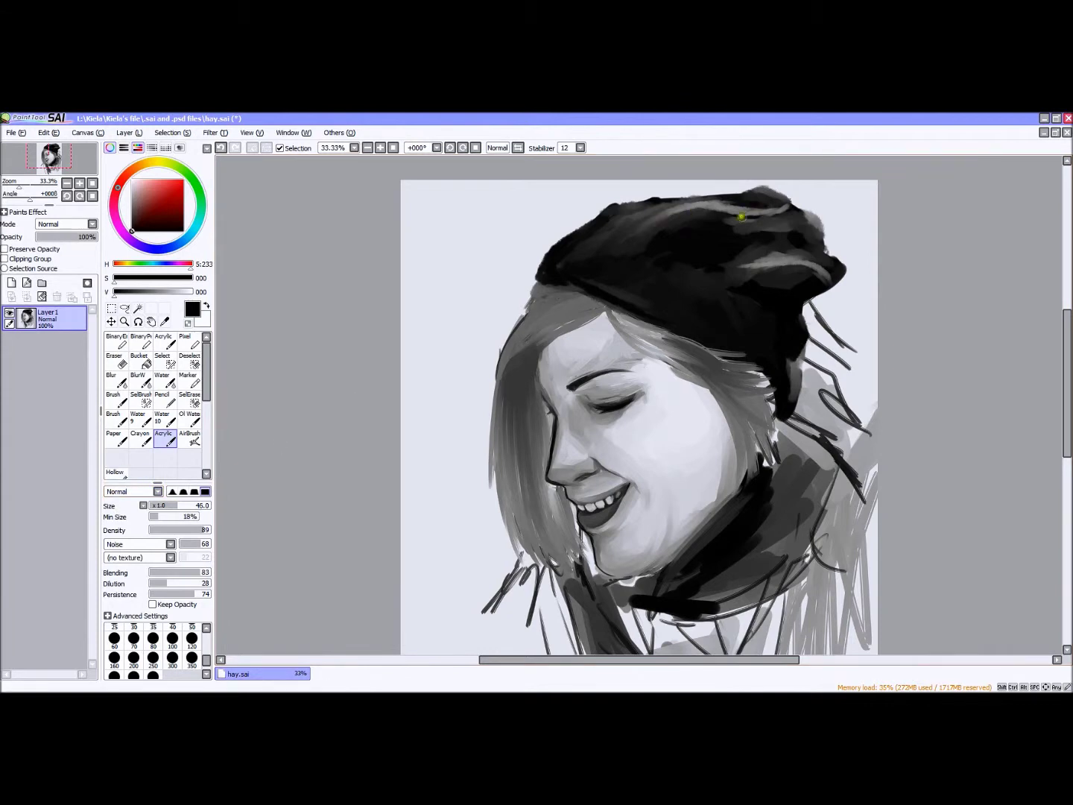
drag(543, 296, 500, 354)
Smooth the forehead along the hairline with sampled light grey, using the simple circle brush shape at size 46 and blending 83.
drag(1068, 362, 1067, 399)
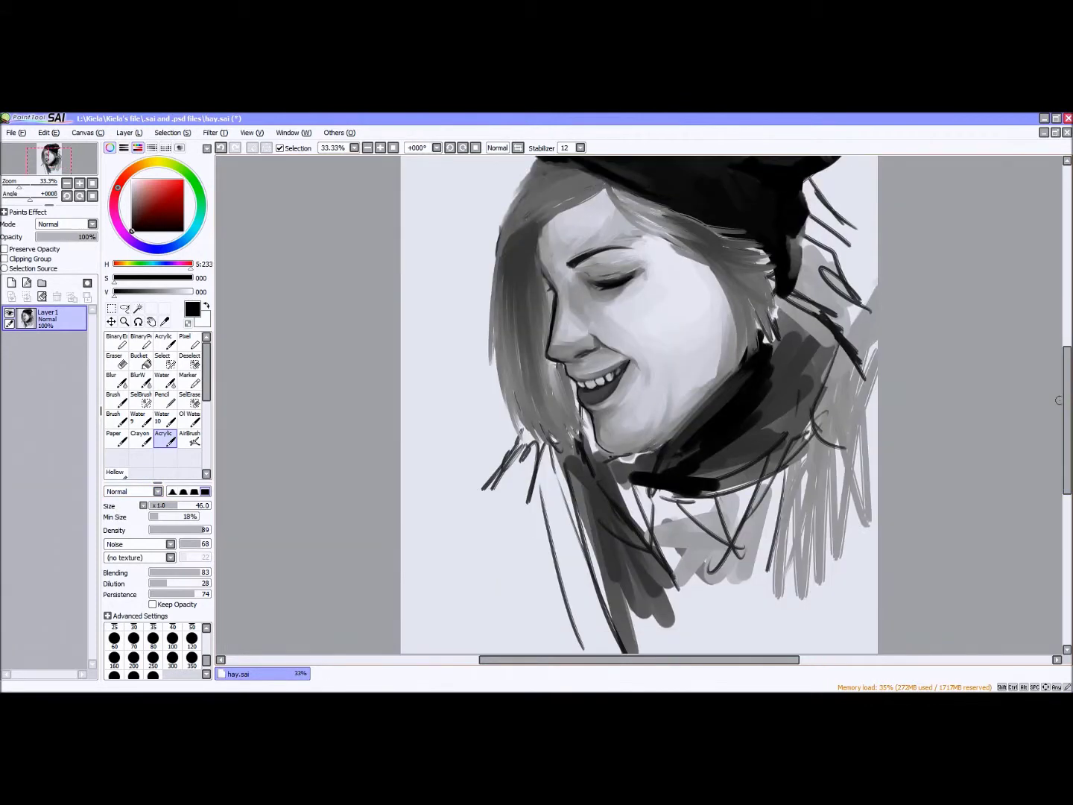
scroll(640, 405, up, 3)
scroll(640, 405, down, 3)
scroll(639, 405, up, 4)
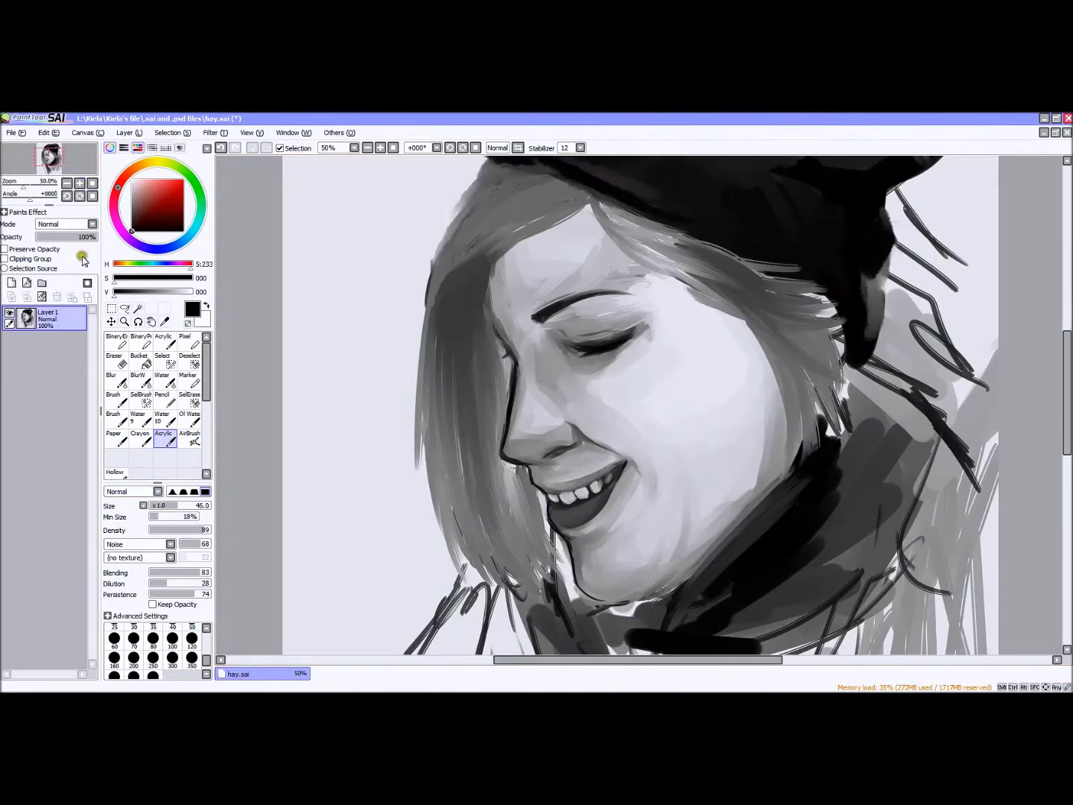
alt+click(507, 258)
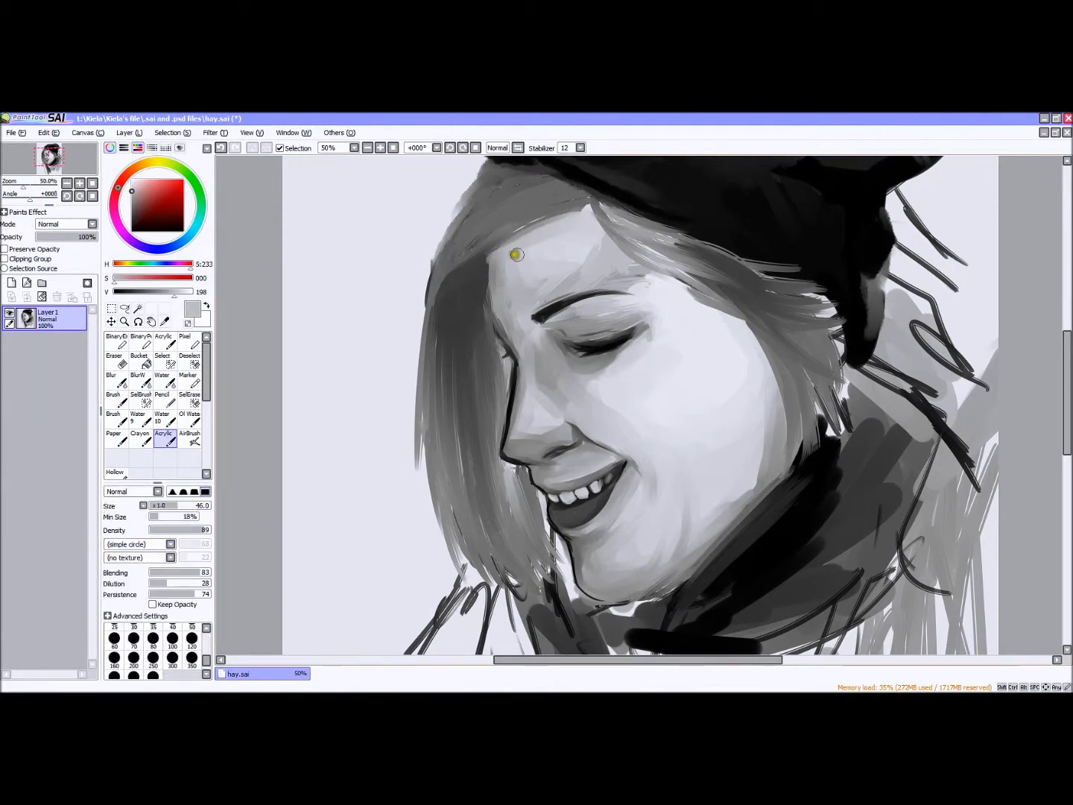
click(68, 183)
click(89, 133)
click(106, 193)
click(219, 147)
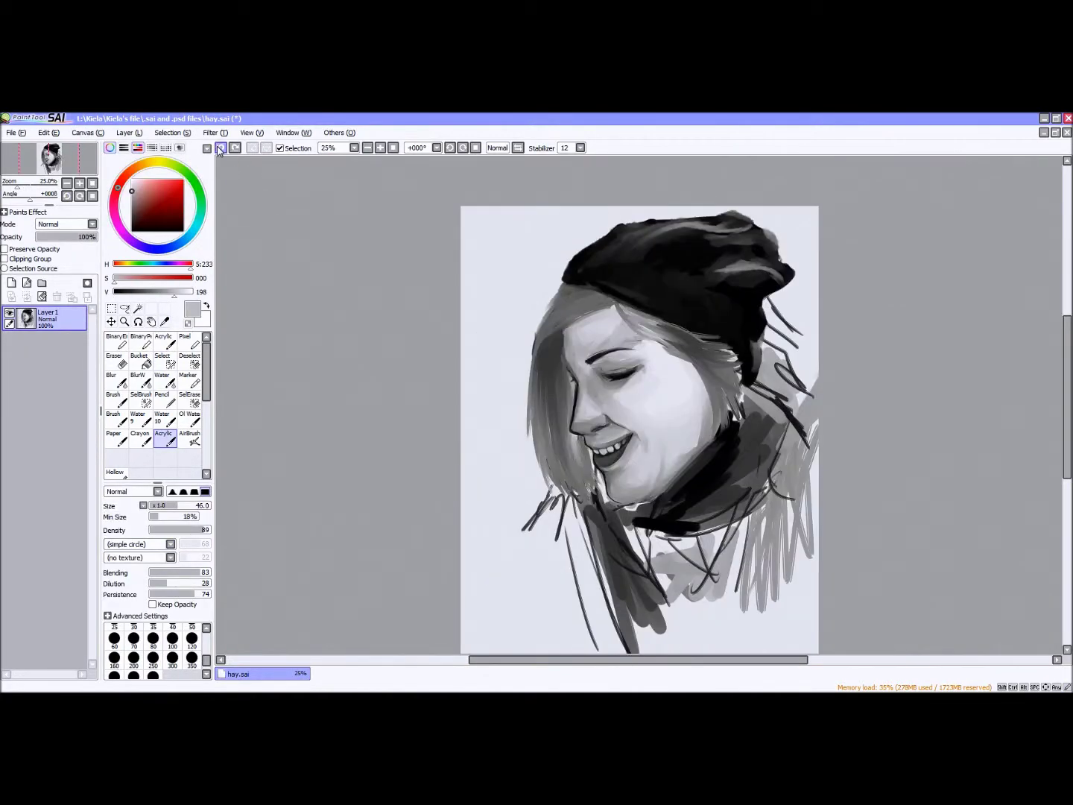
Outline the outer edge of the hair in front of the face in black with Stringy_R at size 19 and blending 0.
drag(180, 506, 160, 509)
click(80, 183)
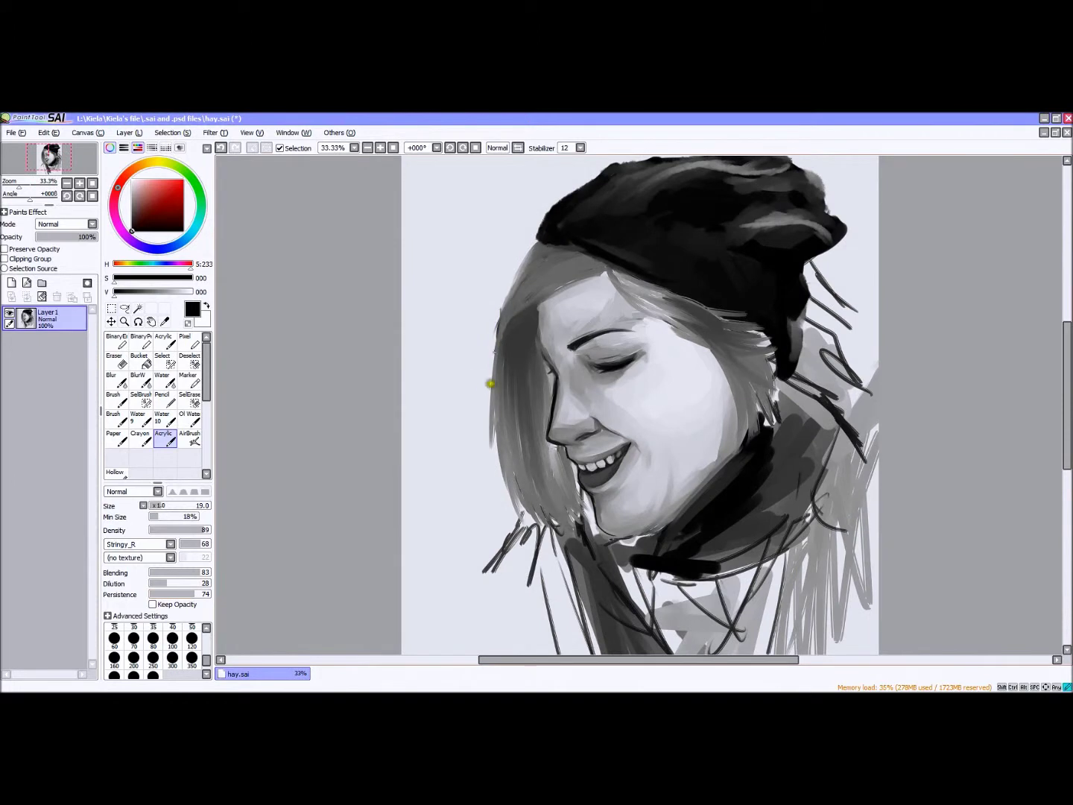
mouse_move(507, 245)
mouse_down()
mouse_move(489, 384)
mouse_move(554, 527)
mouse_move(499, 459)
mouse_up()
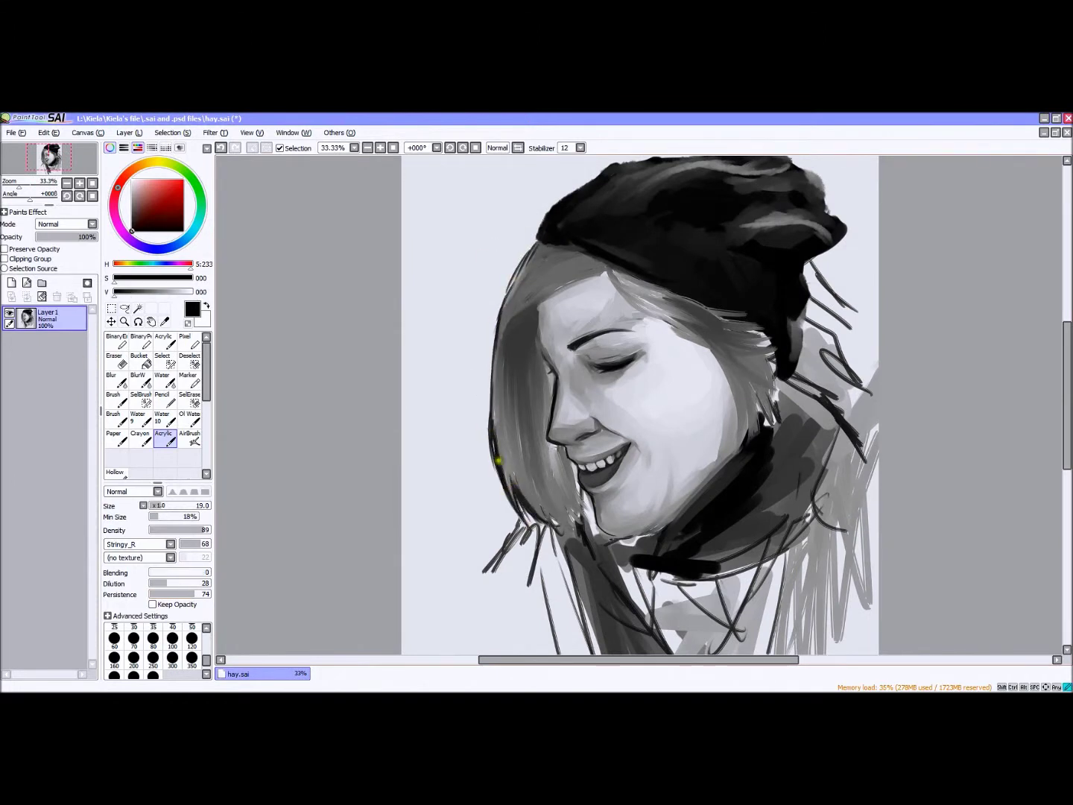
Shade the temple in mid-grey at size 52 with blending 63, and blend the cheek at size 79 with blending 86.
click(67, 183)
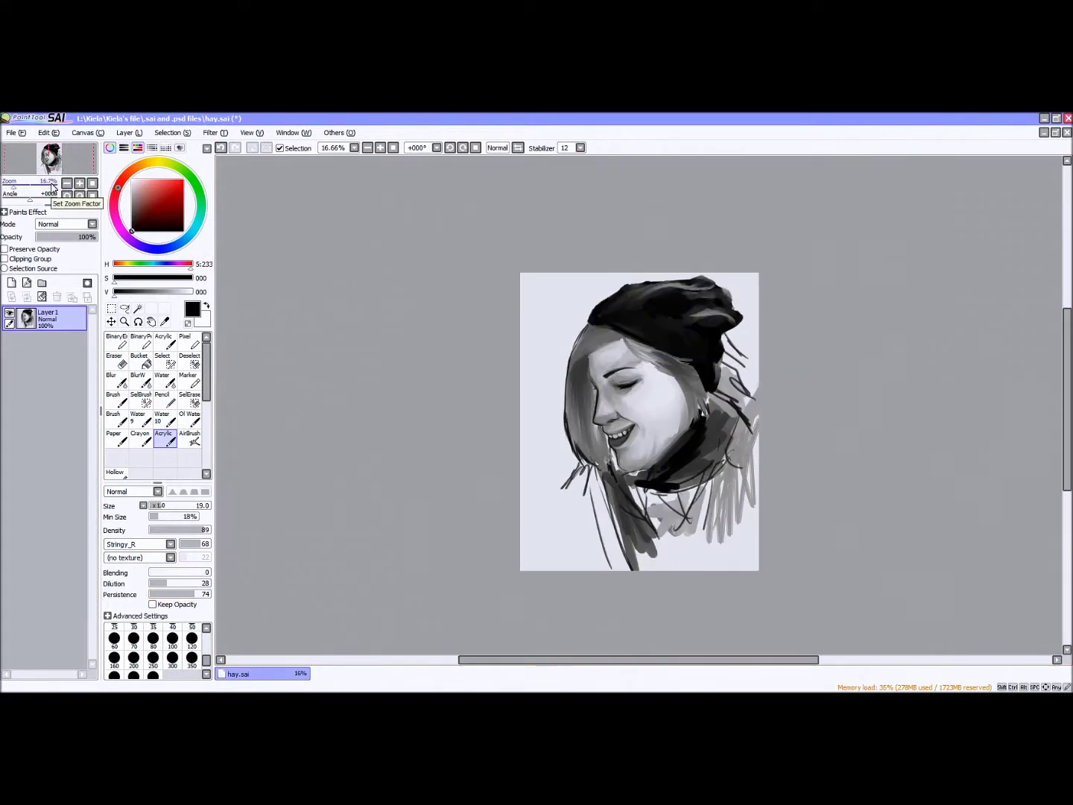
click(79, 182)
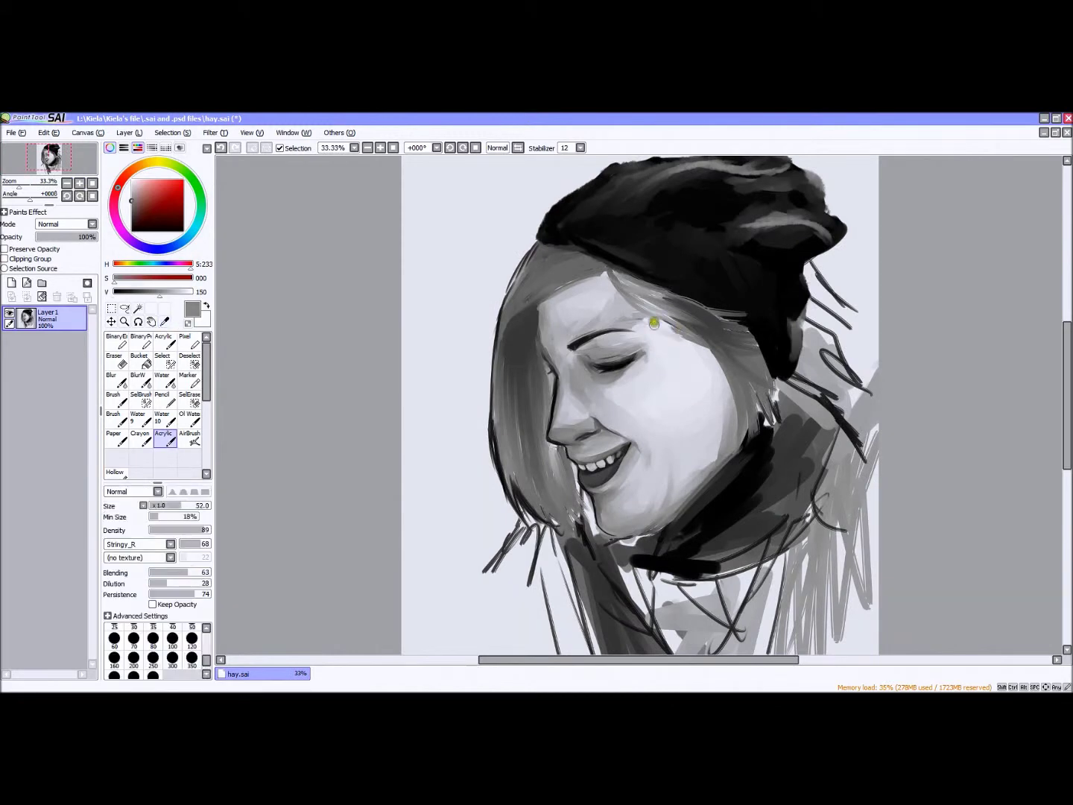
mouse_move(653, 376)
mouse_down()
mouse_move(642, 402)
mouse_move(659, 433)
mouse_up()
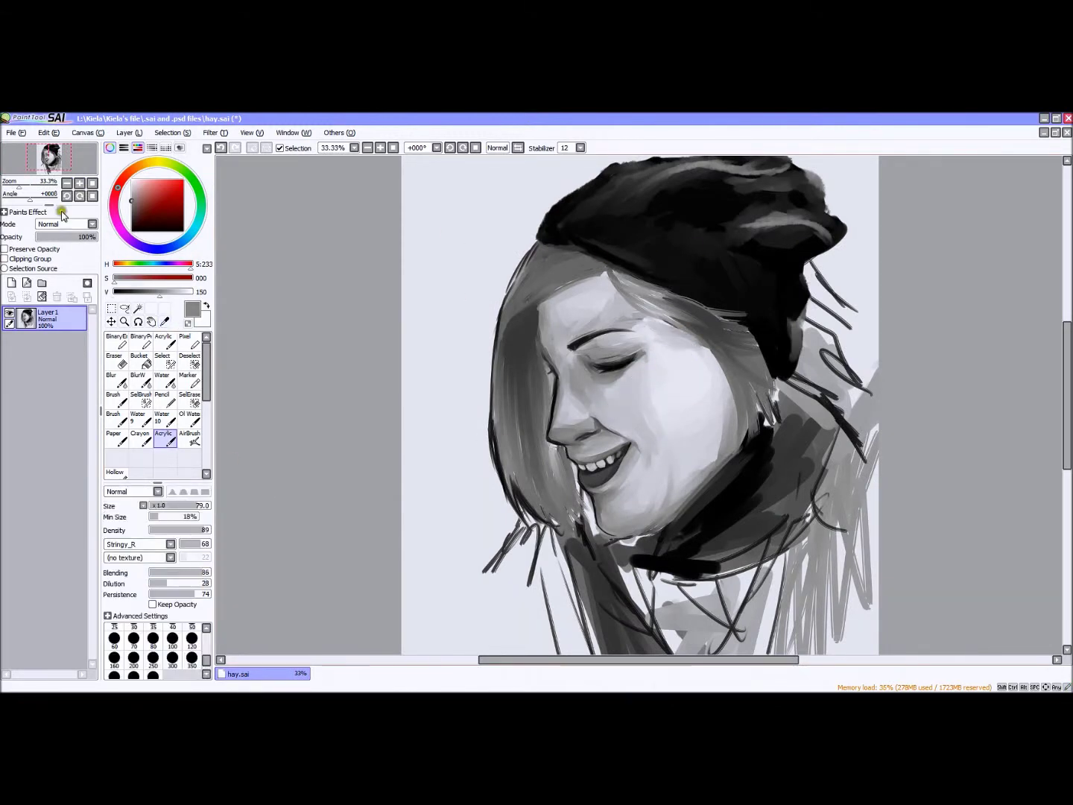
Fill the scarf around the neck with solid black at size 79 and blending 0.
click(67, 184)
click(114, 292)
click(151, 572)
mouse_move(715, 492)
mouse_down()
mouse_move(755, 470)
mouse_move(749, 413)
mouse_move(774, 346)
mouse_move(731, 456)
mouse_up()
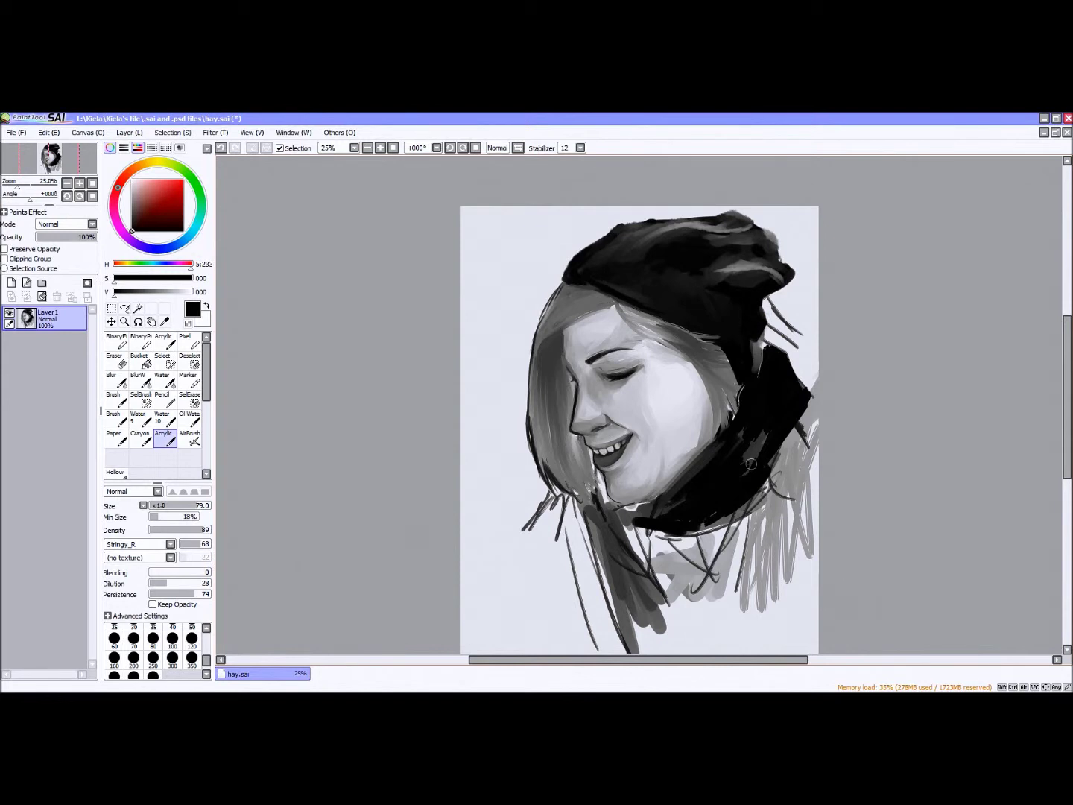
drag(771, 433, 655, 531)
drag(764, 484, 648, 536)
Block in the hanging scarf end and both coat shoulders with black strokes at size 79 and blending 0.
mouse_move(589, 496)
mouse_down()
mouse_move(618, 519)
mouse_move(597, 531)
mouse_move(572, 596)
mouse_up()
drag(570, 514, 604, 622)
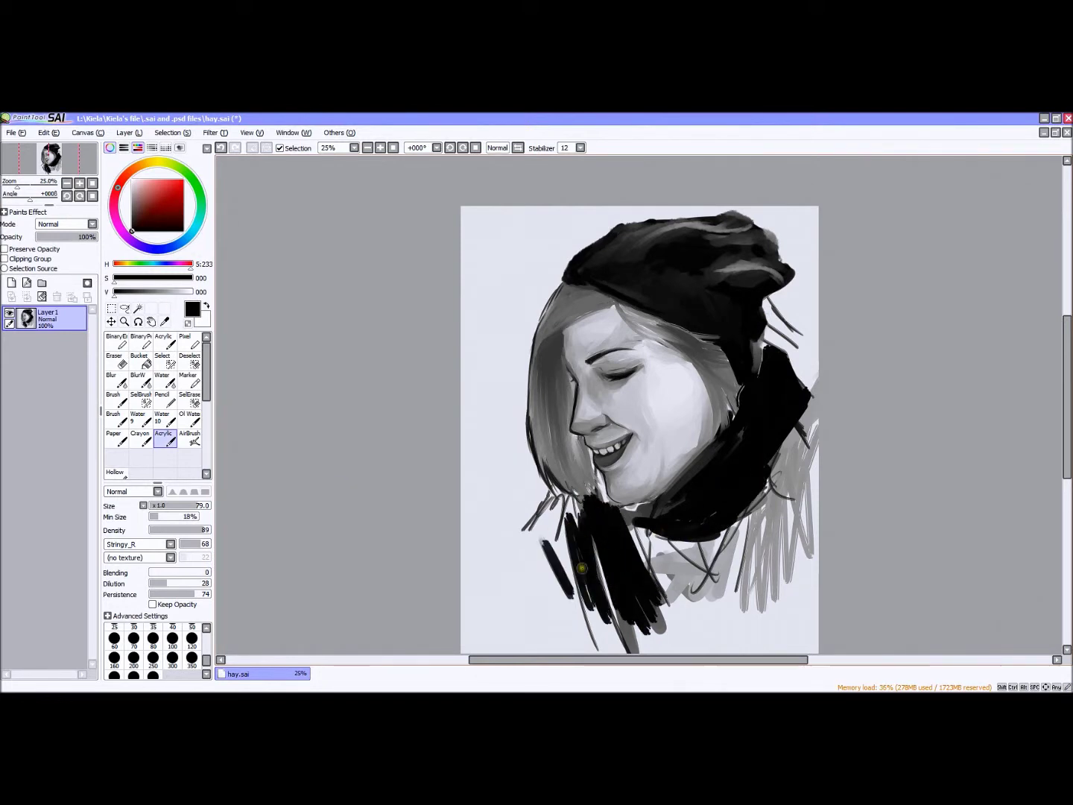
drag(805, 417, 768, 491)
drag(816, 450, 779, 520)
drag(815, 357, 783, 391)
Fill the chest area below the scarf with sampled grey, and blend the scarf, coat and shoulder edges with blending 84.
alt+click(655, 570)
mouse_move(648, 596)
mouse_down()
mouse_move(678, 551)
mouse_move(663, 544)
mouse_move(714, 531)
mouse_move(692, 603)
mouse_up()
click(201, 573)
click(203, 506)
mouse_move(746, 514)
mouse_down()
mouse_move(630, 532)
mouse_move(668, 512)
mouse_move(652, 582)
mouse_move(641, 503)
mouse_move(673, 517)
mouse_up()
drag(604, 520, 588, 570)
mouse_move(808, 495)
mouse_down()
mouse_move(816, 396)
mouse_move(834, 406)
mouse_move(792, 480)
mouse_move(798, 503)
mouse_move(816, 481)
mouse_up()
mouse_move(612, 505)
mouse_down()
mouse_move(599, 473)
mouse_move(639, 519)
mouse_move(632, 439)
mouse_up()
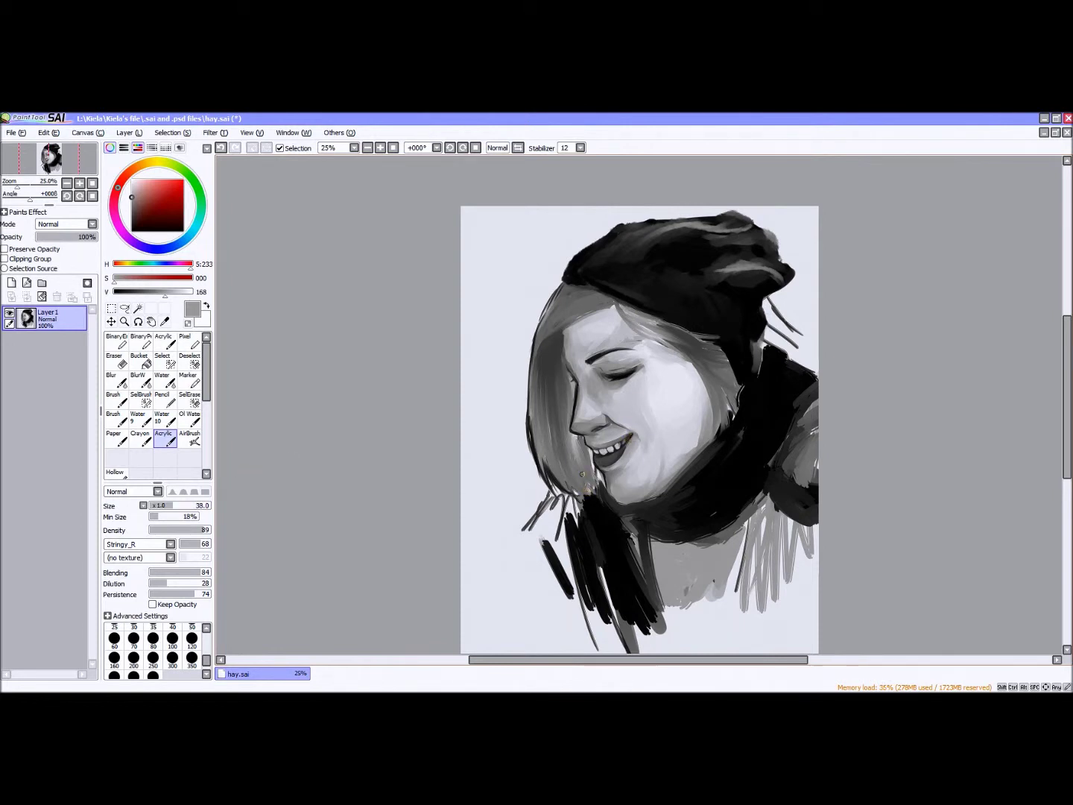
Cover the leftover sketch lines behind the hat with the light background grey at size 64 and blending 0.
drag(181, 576, 150, 572)
drag(768, 300, 782, 338)
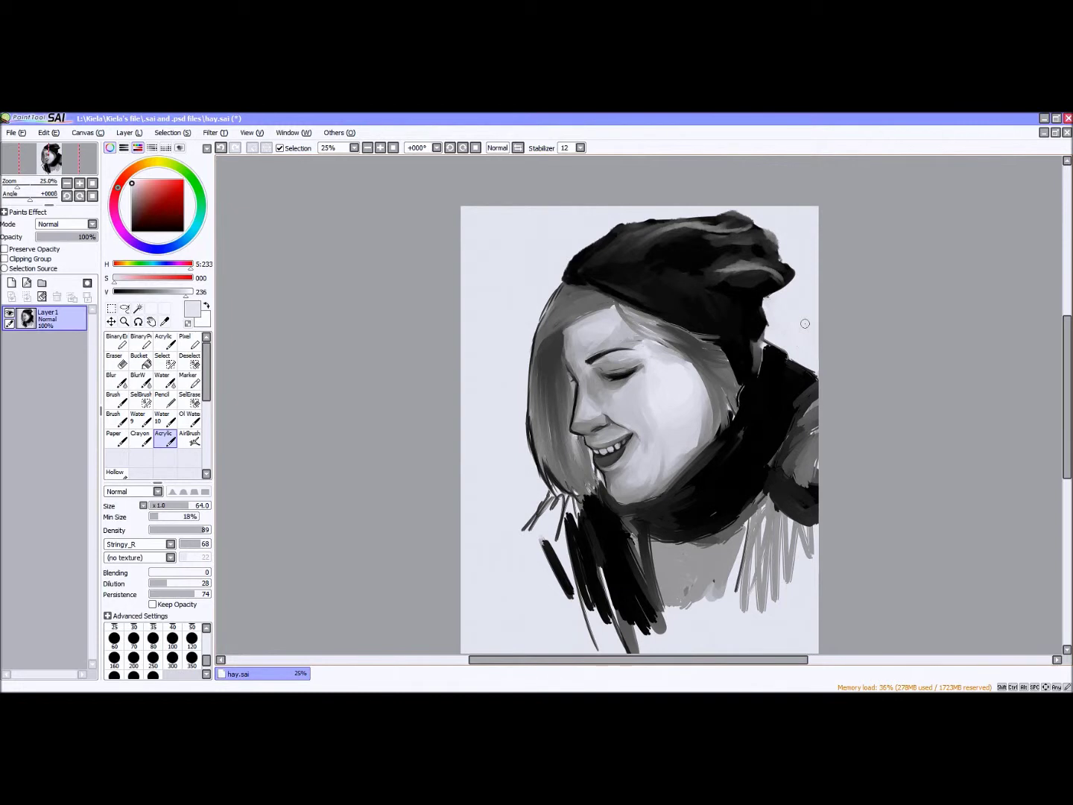
Paint grey highlights on the scarf folds with the Fuzystatic brush shape at size 42, and blend them at size 66 with blending 91.
click(170, 544)
click(138, 567)
click(131, 207)
mouse_move(745, 429)
mouse_down()
mouse_move(757, 477)
mouse_move(771, 395)
mouse_move(774, 421)
mouse_move(792, 390)
mouse_move(773, 429)
mouse_up()
mouse_move(786, 372)
mouse_down()
mouse_move(757, 431)
mouse_move(753, 410)
mouse_move(724, 447)
mouse_move(725, 432)
mouse_move(803, 374)
mouse_up()
alt+click(734, 429)
key(x)
click(223, 149)
alt+click(789, 371)
key(bracketright)
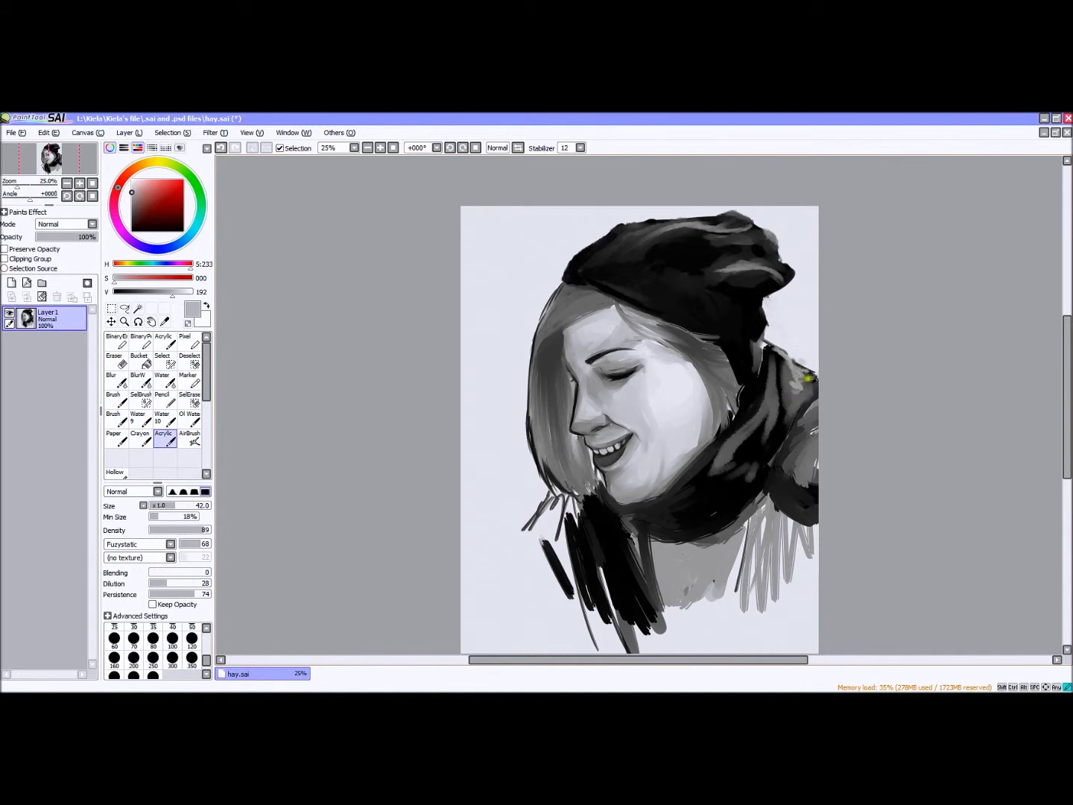
key(bracketright)
key(bracketright)
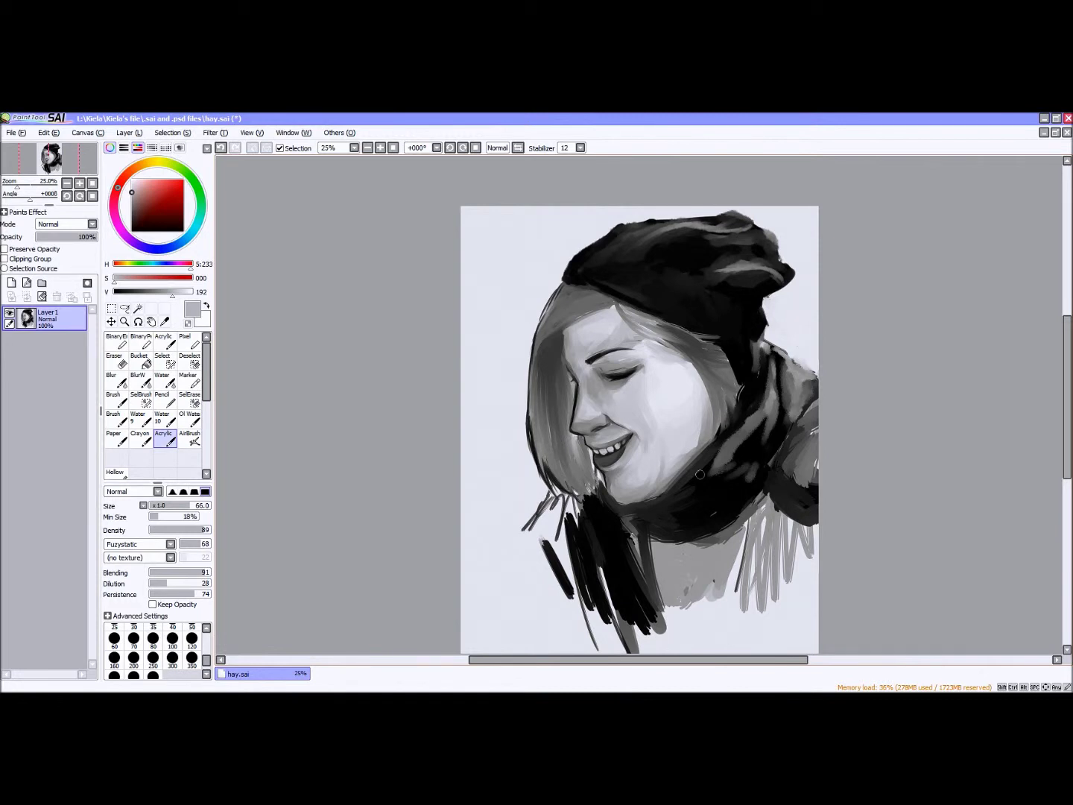
Draw the necklace below the scarf and fold lines near the shoulder in black at size 16 with blending 0.
alt+click(666, 522)
click(149, 573)
click(160, 507)
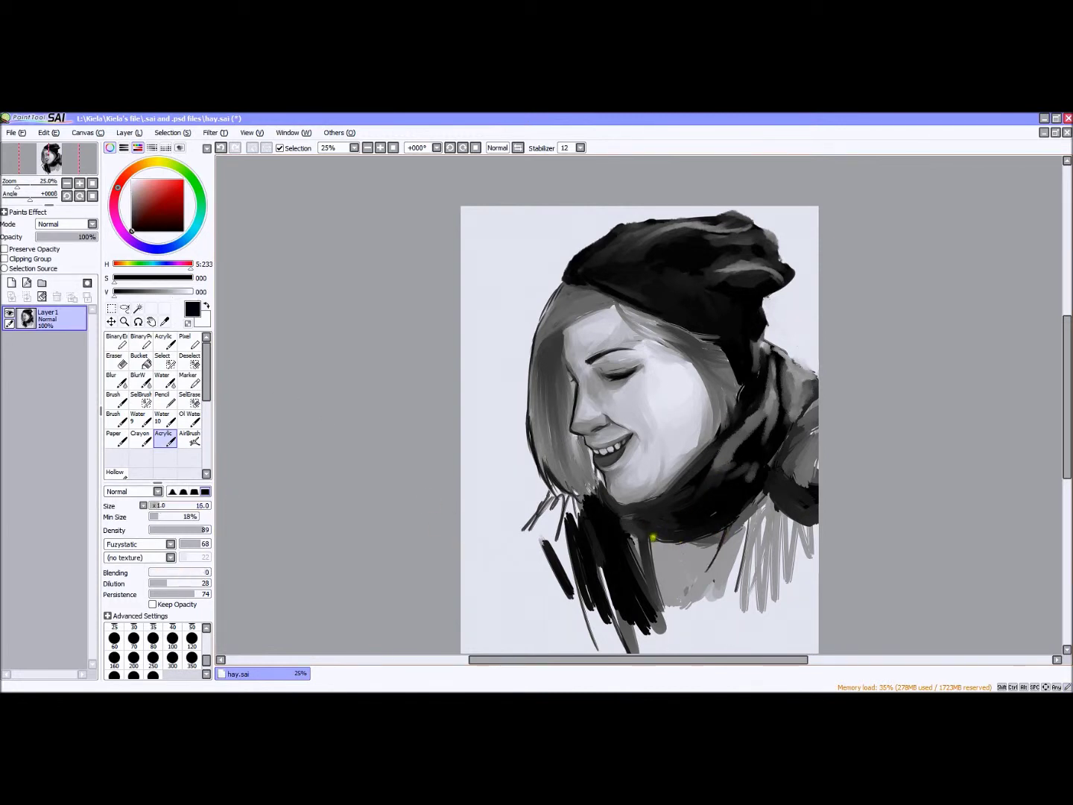
drag(814, 391, 792, 434)
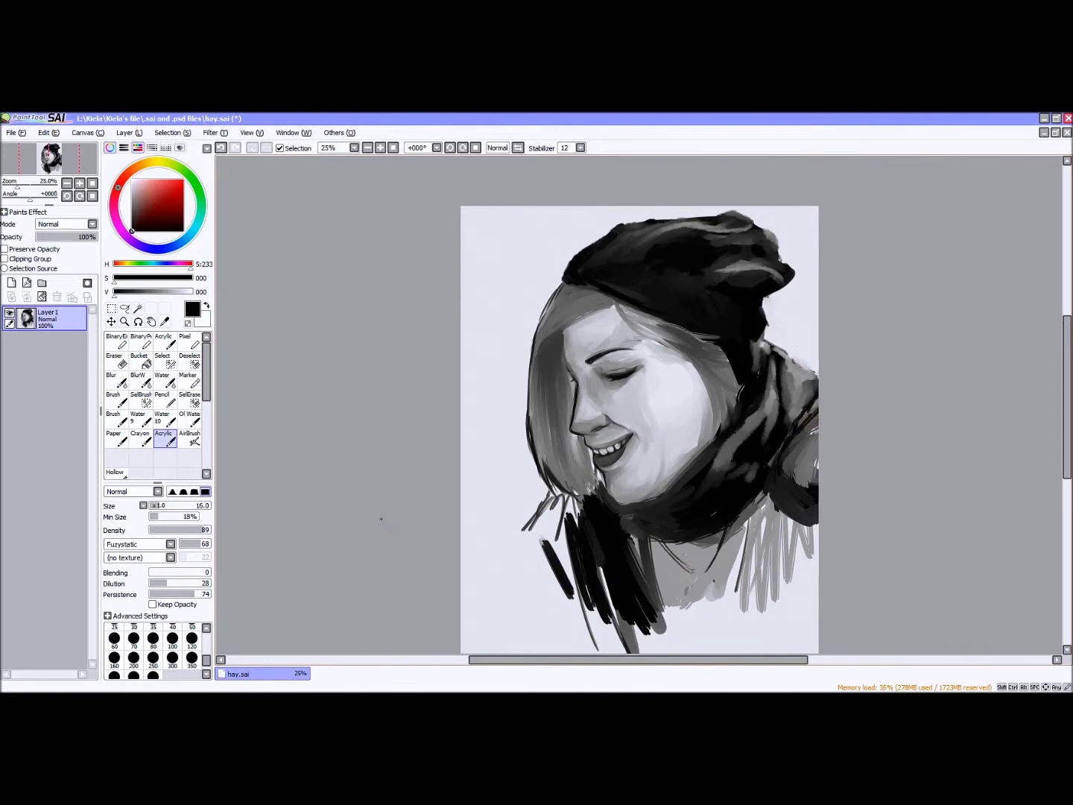
mouse_move(674, 537)
mouse_down()
mouse_move(704, 623)
mouse_move(772, 568)
mouse_move(790, 596)
mouse_up()
Blend the coat's collar and shoulders into soft grey masses with the Noise brush shape at size 300 and blending 89.
click(172, 657)
click(204, 573)
drag(552, 544, 532, 532)
click(138, 544)
click(123, 588)
mouse_move(587, 565)
mouse_down()
mouse_move(545, 503)
mouse_move(552, 521)
mouse_up()
mouse_move(789, 578)
mouse_down()
mouse_move(805, 529)
mouse_move(742, 587)
mouse_move(816, 439)
mouse_up()
mouse_move(648, 607)
mouse_down()
mouse_move(626, 627)
mouse_move(596, 633)
mouse_up()
scroll(670, 536, down, 2)
mouse_move(670, 536)
mouse_down()
mouse_move(610, 541)
mouse_move(693, 521)
mouse_up()
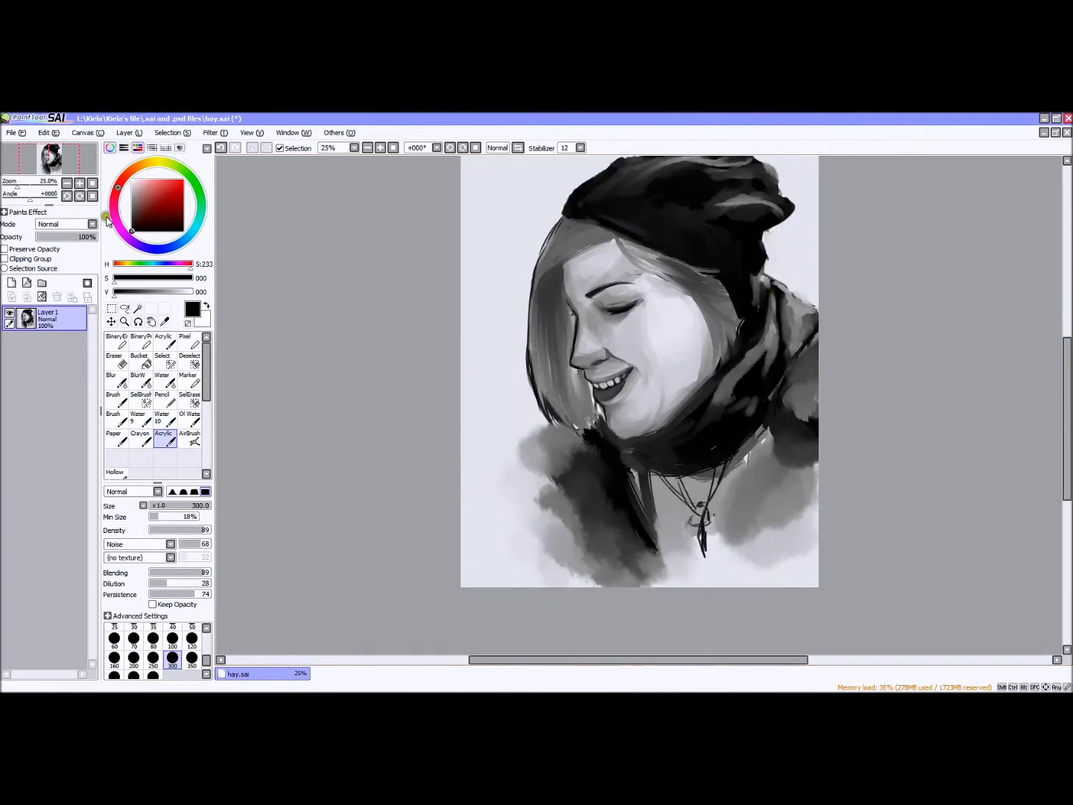
Paint a soft grey shape in the upper-left background at size 300 with blending 89.
click(67, 183)
click(68, 183)
click(79, 182)
click(79, 182)
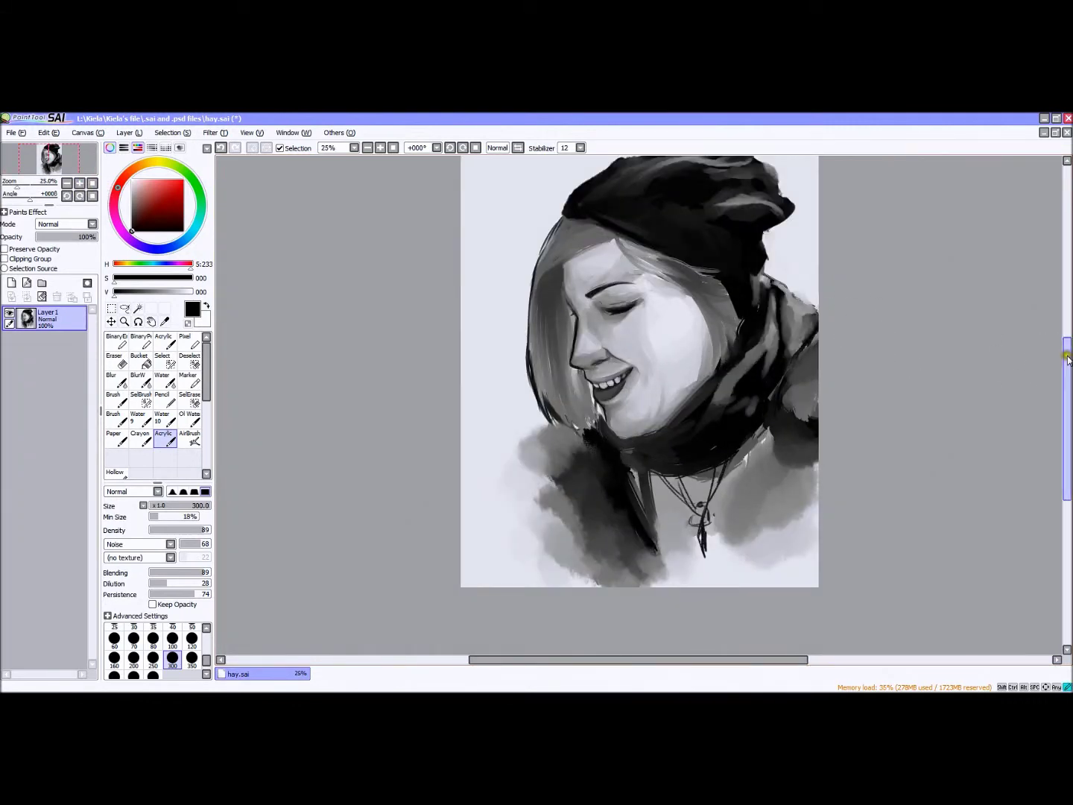
drag(1067, 412, 1067, 394)
mouse_move(481, 223)
mouse_down()
mouse_move(491, 270)
mouse_move(456, 211)
mouse_move(493, 327)
mouse_up()
Shape and darken the blurred form in the upper-left background with grey strokes at size 68 and blending 84.
key(bracketleft)
key(bracketleft)
key(bracketleft)
key(bracketleft)
key(bracketleft)
key(bracketleft)
key(bracketleft)
key(bracketleft)
key(bracketleft)
key(bracketleft)
key(bracketleft)
alt+click(507, 276)
click(128, 292)
mouse_move(463, 282)
mouse_down()
mouse_move(503, 287)
mouse_move(480, 227)
mouse_up()
mouse_move(468, 345)
mouse_down()
mouse_move(462, 324)
mouse_move(497, 292)
mouse_move(456, 290)
mouse_up()
drag(481, 349, 506, 386)
drag(131, 222, 184, 231)
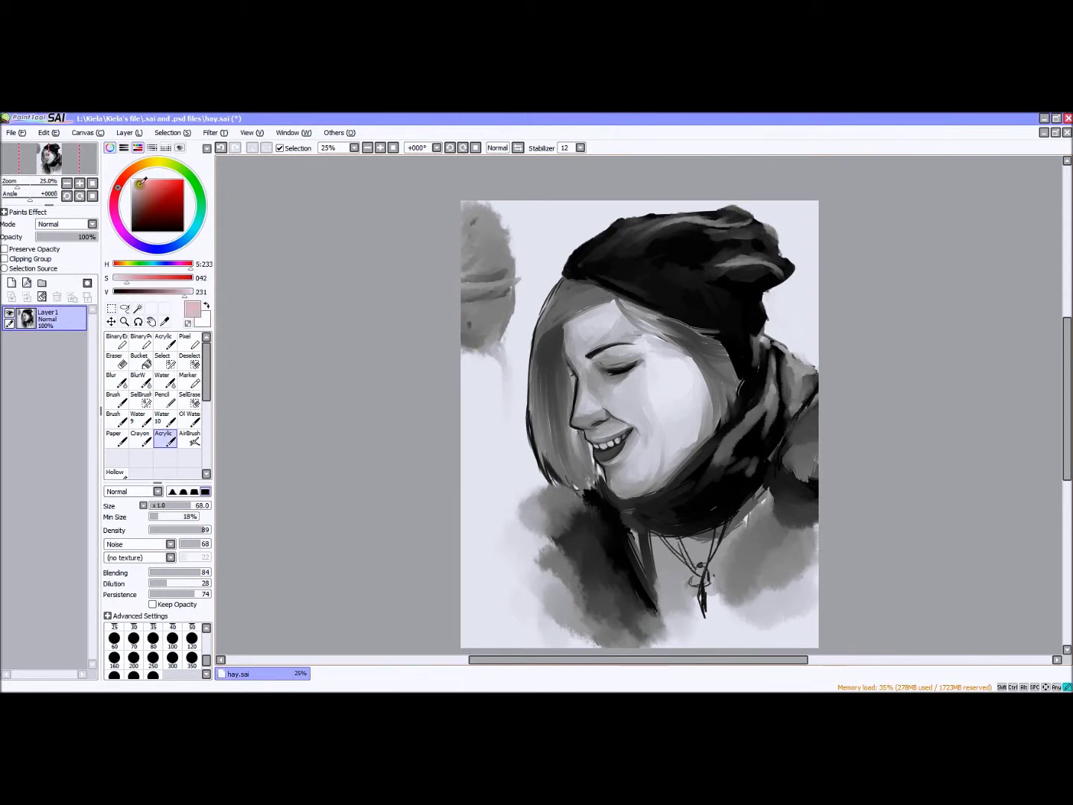
mouse_move(514, 554)
mouse_down()
mouse_move(461, 455)
mouse_move(499, 455)
mouse_move(522, 647)
mouse_up()
key(ctrl+z)
key(ctrl+z)
Paint a dark rounded frame shape in the lower-left background with the Noise brush shape.
click(170, 544)
click(126, 596)
drag(485, 474, 460, 474)
mouse_move(475, 450)
mouse_down()
mouse_move(460, 449)
mouse_move(522, 646)
mouse_up()
key(])
drag(485, 473, 490, 605)
mouse_move(447, 447)
mouse_down()
mouse_move(486, 472)
mouse_move(477, 474)
mouse_move(484, 601)
mouse_up()
Fill the inside and surroundings of the lower-left frame shape with light and mid greys at size 93 and blending 15.
key(x)
key(x)
key(])
key(])
key(])
mouse_move(498, 511)
mouse_down()
mouse_move(479, 596)
mouse_move(455, 426)
mouse_move(511, 540)
mouse_up()
alt+click(484, 521)
drag(469, 581, 500, 635)
mouse_move(522, 544)
mouse_down()
mouse_move(554, 593)
mouse_move(537, 598)
mouse_move(552, 642)
mouse_up()
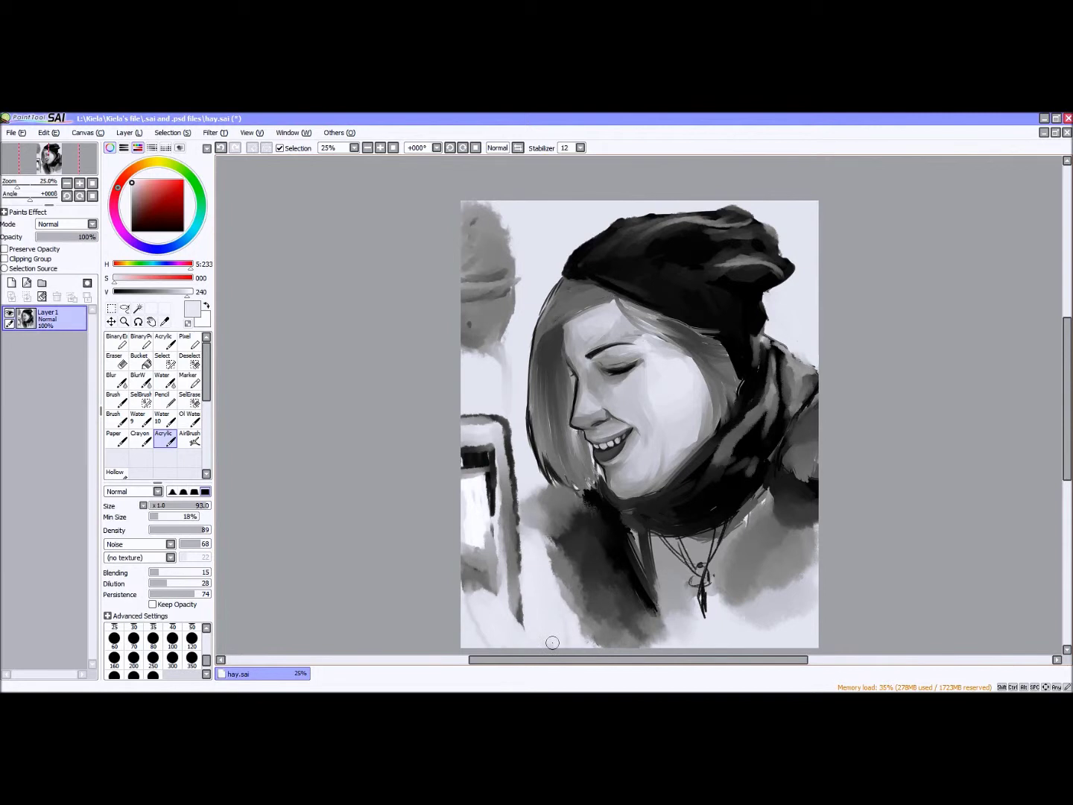
Draw black contour lines along the coat's shoulder and the frame's lower tip at size 28 with blending 15.
click(131, 230)
drag(202, 506, 161, 506)
mouse_move(517, 519)
mouse_down()
mouse_move(547, 532)
mouse_move(564, 595)
mouse_up()
drag(511, 596, 527, 632)
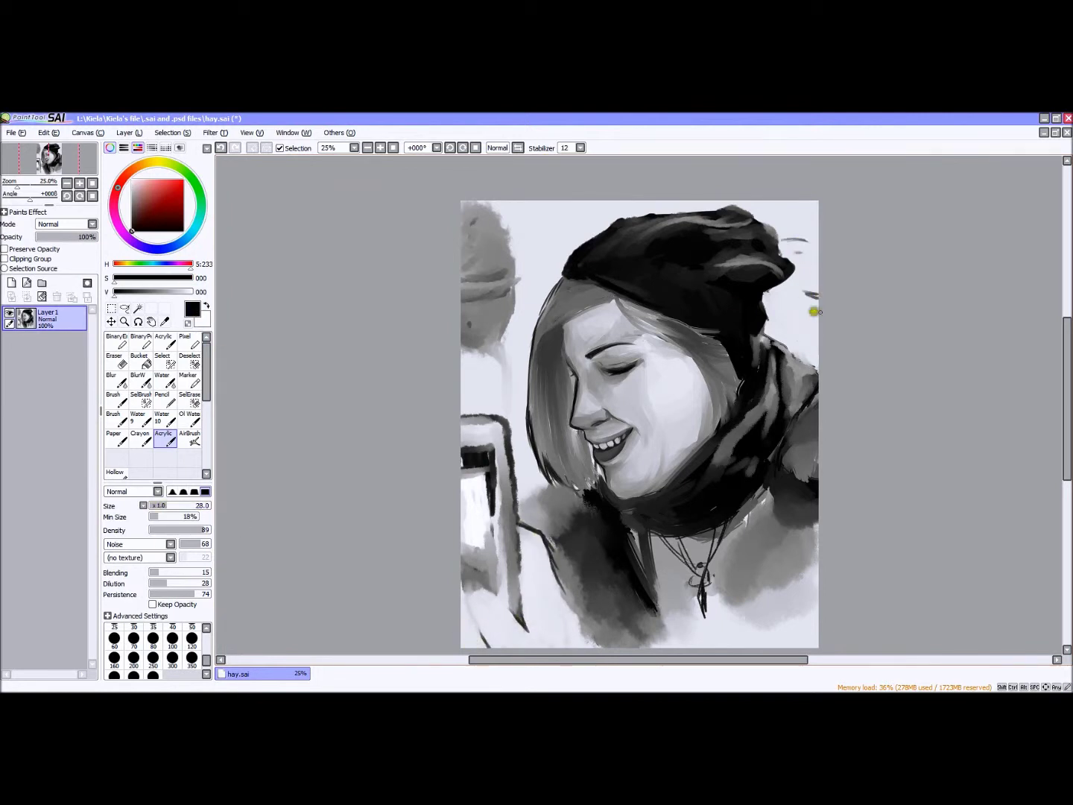
Draw long thin black lines across the background from the upper-left shape to above the hat.
scroll(797, 257, down, 2)
scroll(797, 258, up, 2)
drag(507, 210, 654, 186)
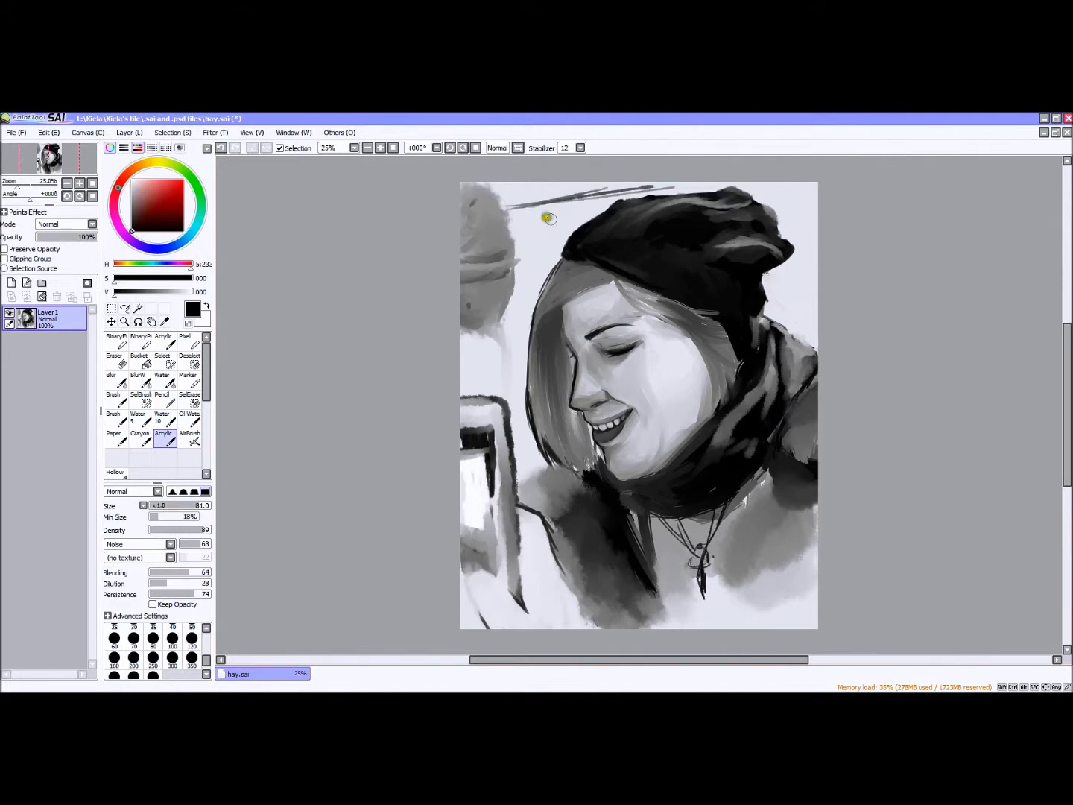
Smudge the thin lines across the upper background and the coat's shoulder contour with the Stringy_R brush shape at blending 97.
click(170, 544)
scroll(142, 625, down, 3)
click(144, 651)
mouse_move(513, 206)
mouse_down()
mouse_move(683, 186)
mouse_move(539, 197)
mouse_move(559, 209)
mouse_move(521, 224)
mouse_up()
mouse_move(486, 551)
mouse_down()
mouse_move(574, 586)
mouse_move(582, 622)
mouse_up()
scroll(580, 622, down, 1)
scroll(580, 622, up, 1)
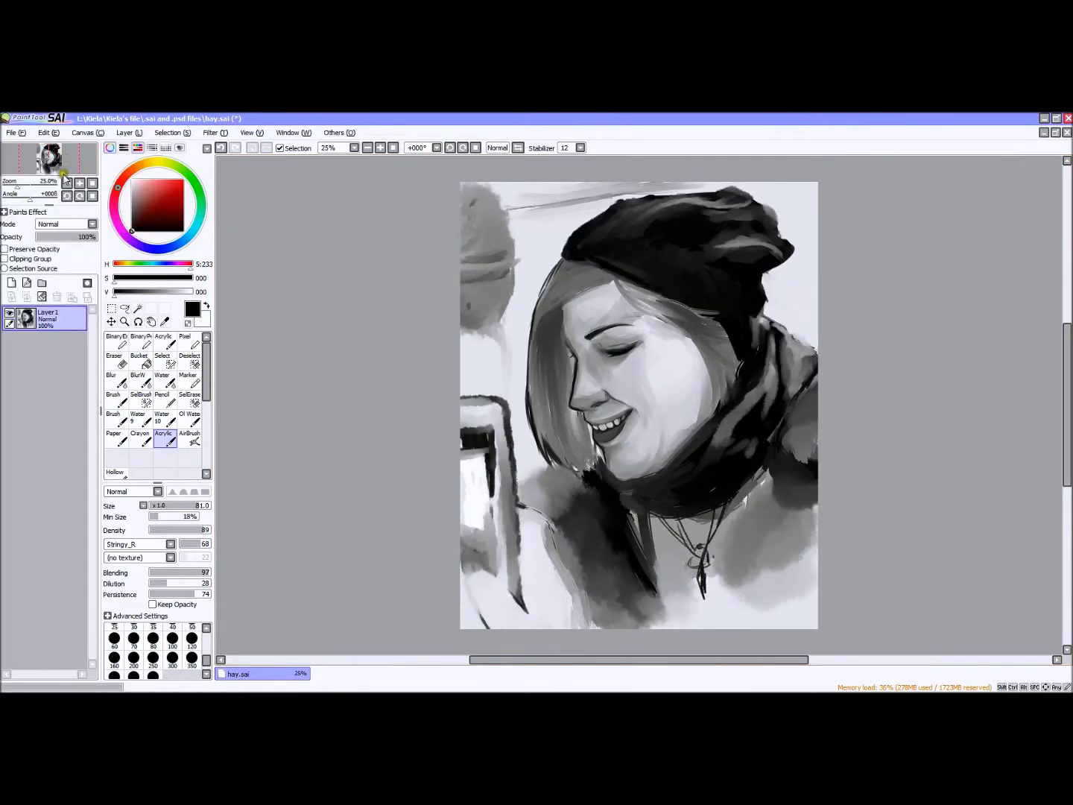